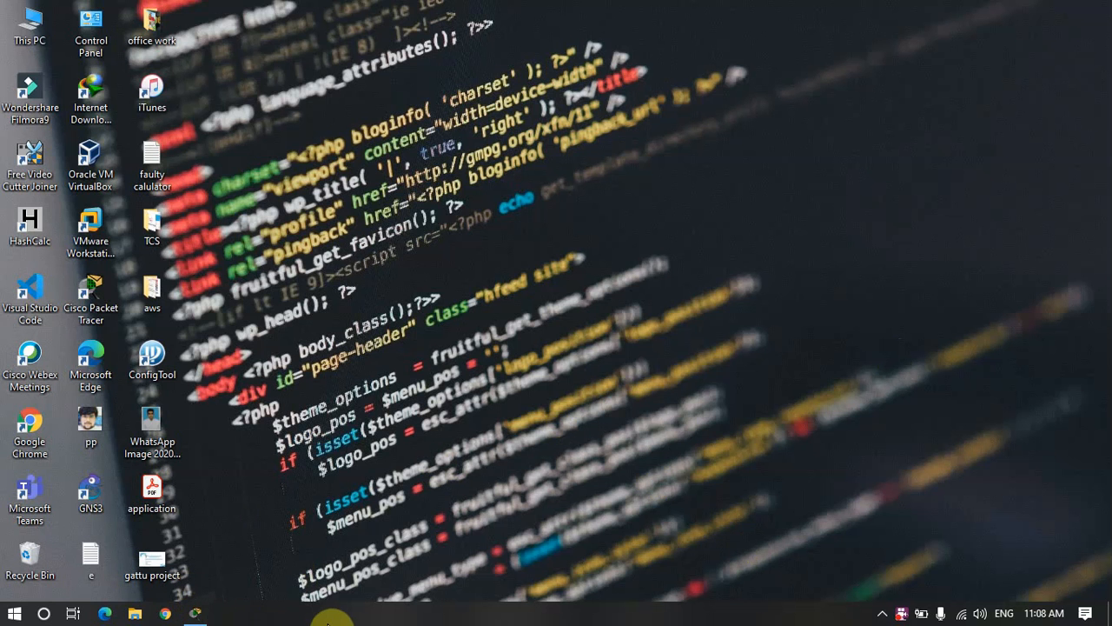
# - Switch to Cisco Packet Tracer and place two 1841 routers side by side in the upper part of the workspace
pyautogui.click(208, 616)
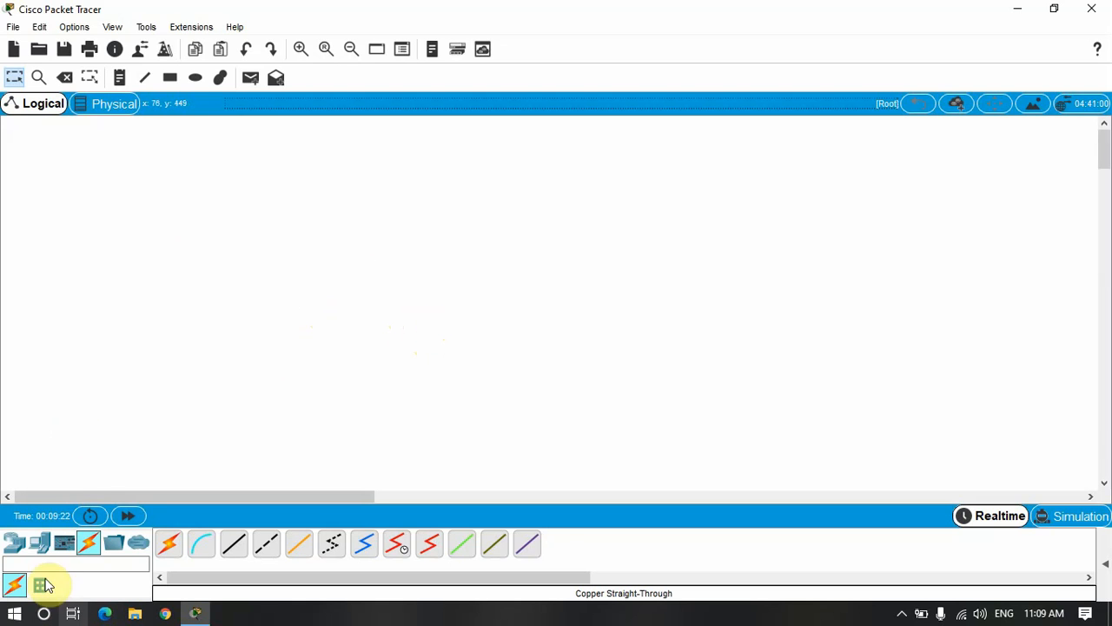
pyautogui.click(16, 552)
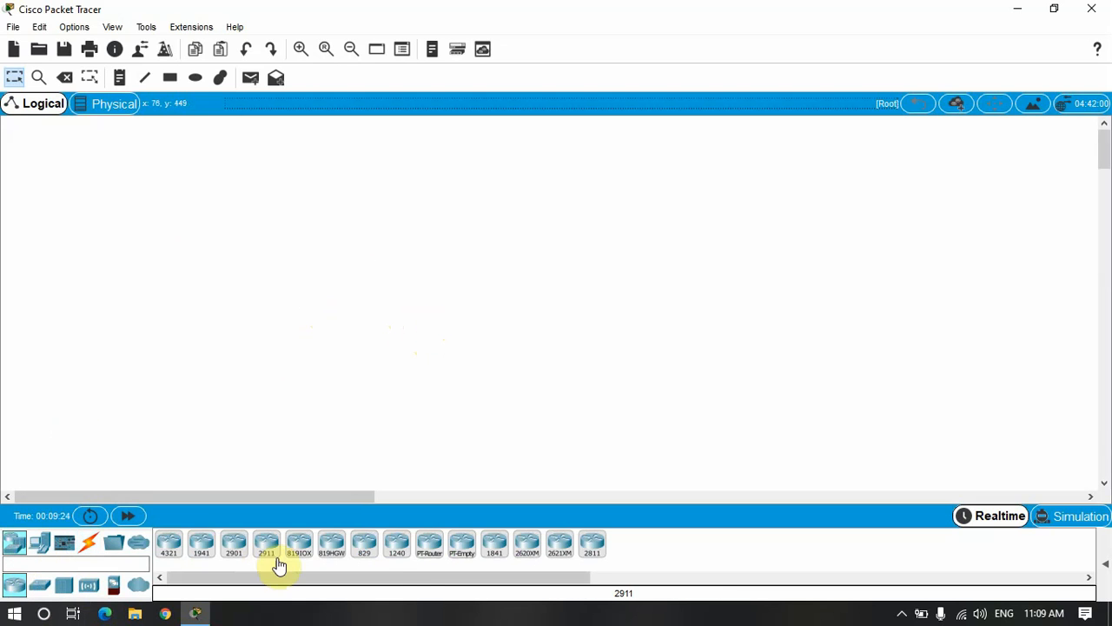
pyautogui.click(494, 546)
pyautogui.click(307, 208)
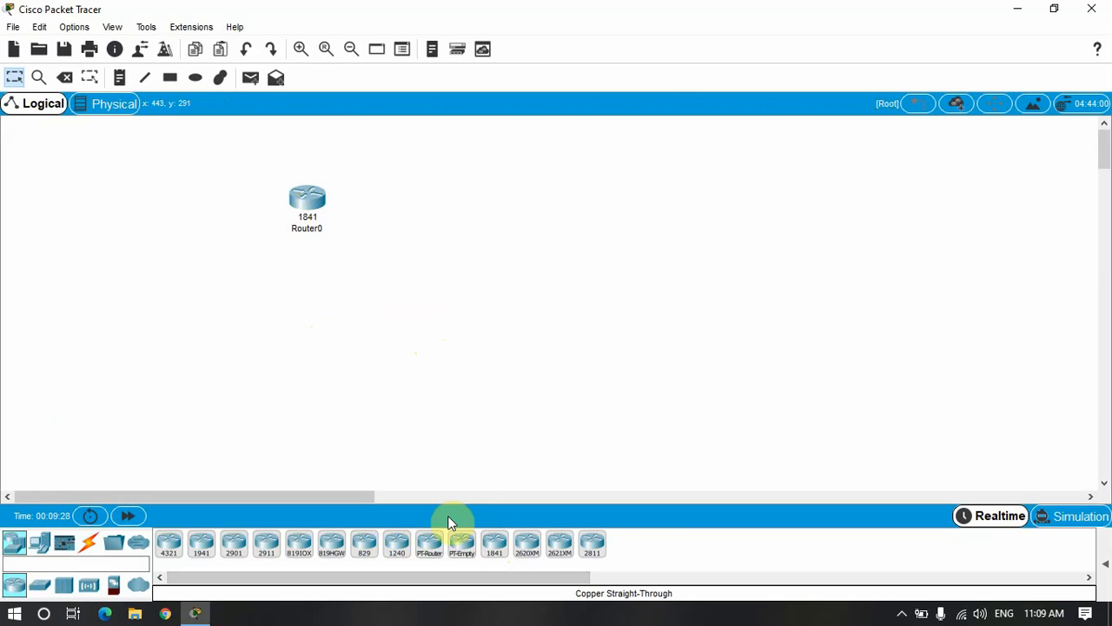
pyautogui.click(495, 548)
pyautogui.click(695, 204)
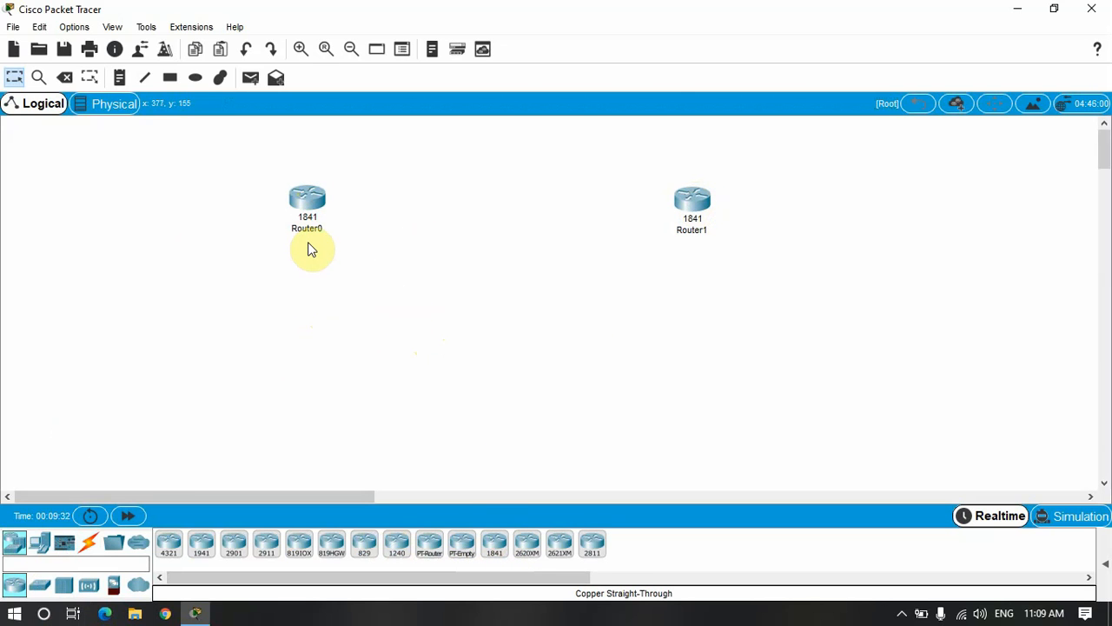
# - Add two 2960 switches, one below and outward of each router
pyautogui.click(39, 543)
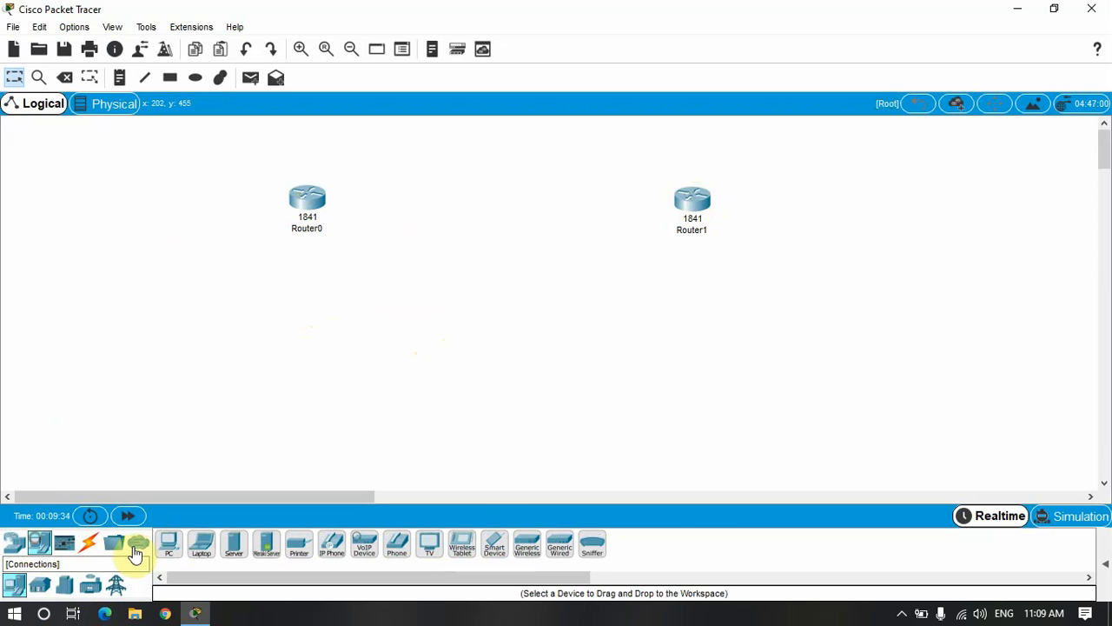
pyautogui.click(22, 553)
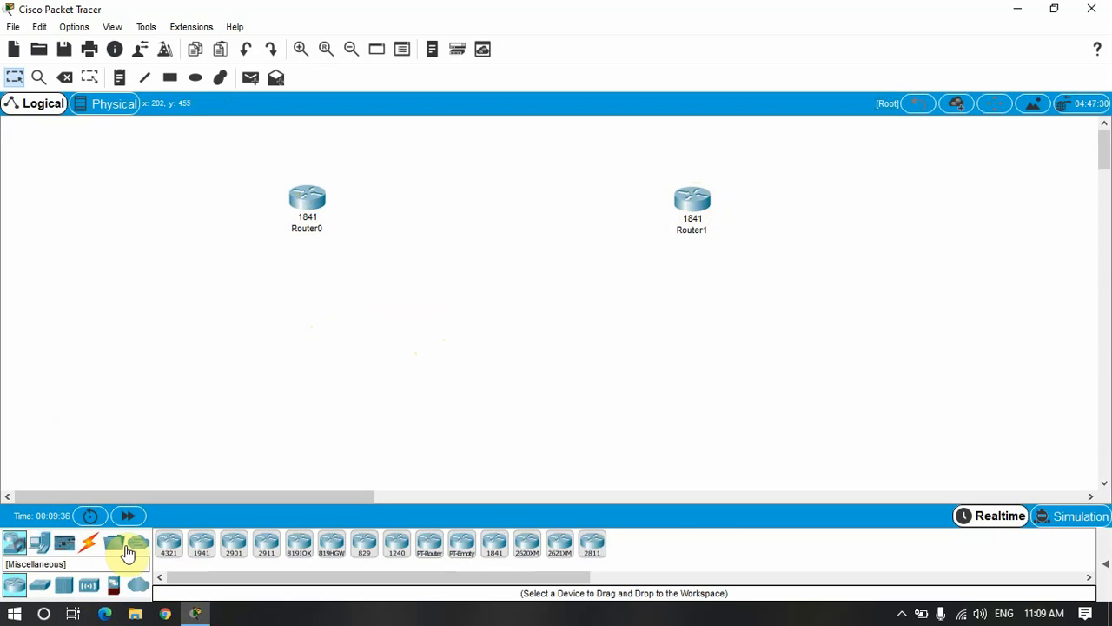
pyautogui.click(39, 584)
pyautogui.moveTo(156, 559); pyautogui.dragTo(132, 341)
pyautogui.moveTo(164, 558); pyautogui.dragTo(853, 366)
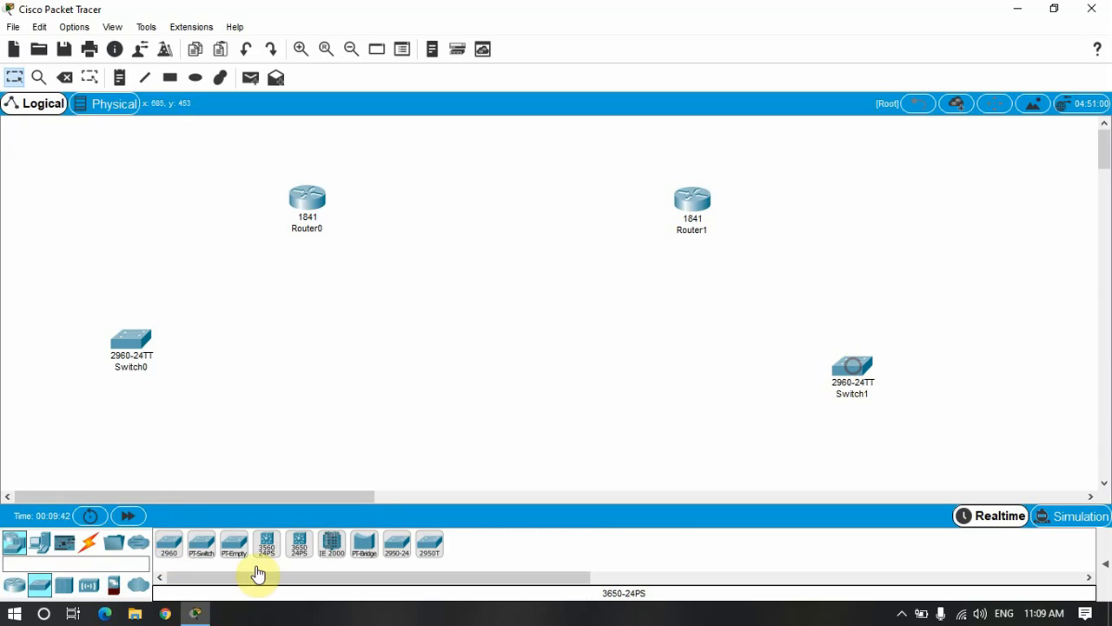
# - Add two PCs, one below and outward of each switch
pyautogui.click(40, 543)
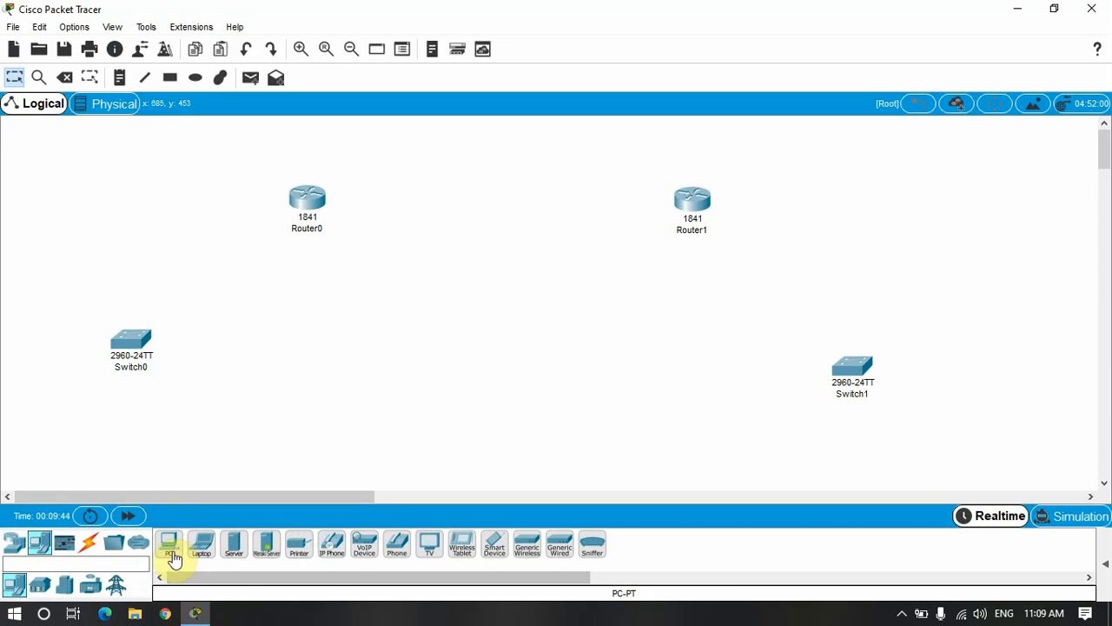
pyautogui.moveTo(172, 552); pyautogui.dragTo(44, 462)
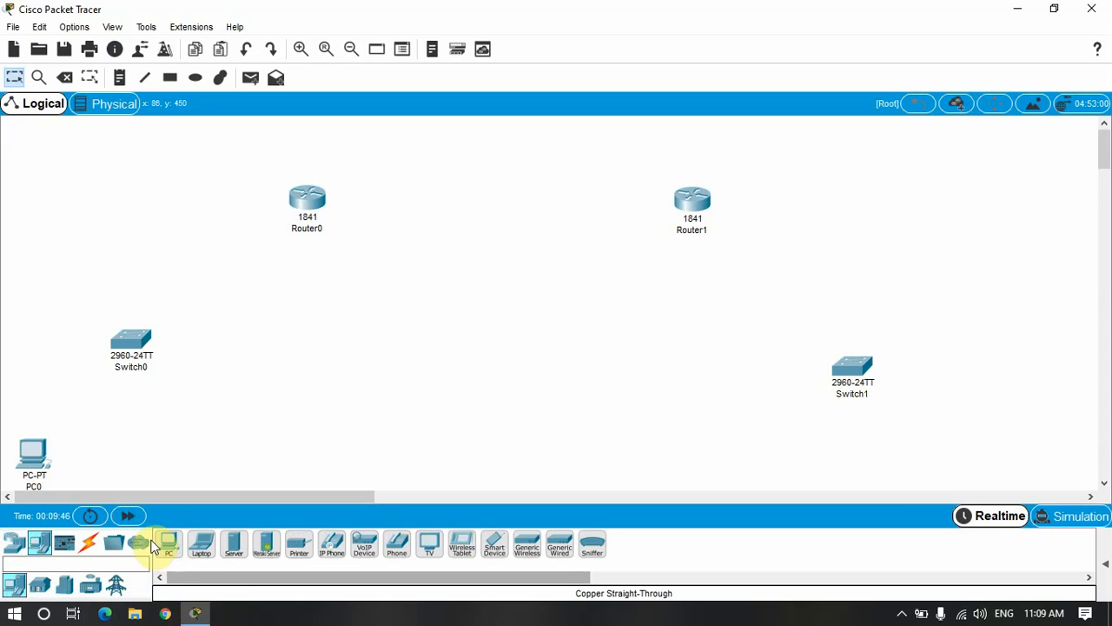
pyautogui.moveTo(163, 542); pyautogui.dragTo(943, 474)
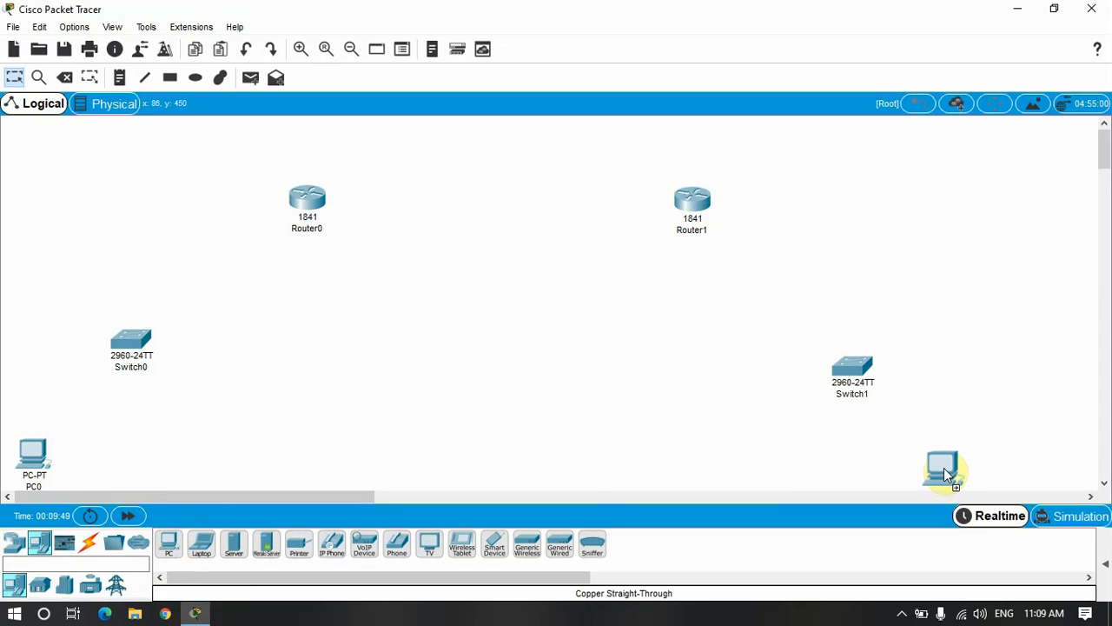
pyautogui.moveTo(944, 467); pyautogui.dragTo(944, 468)
# - Reposition both switches and both PCs so that the left and right networks are evenly spaced
pyautogui.moveTo(848, 359); pyautogui.dragTo(875, 329)
pyautogui.moveTo(146, 344); pyautogui.dragTo(124, 302)
pyautogui.moveTo(34, 461)
pyautogui.mouseDown()
pyautogui.moveTo(30, 470)
pyautogui.moveTo(43, 459)
pyautogui.mouseUp()
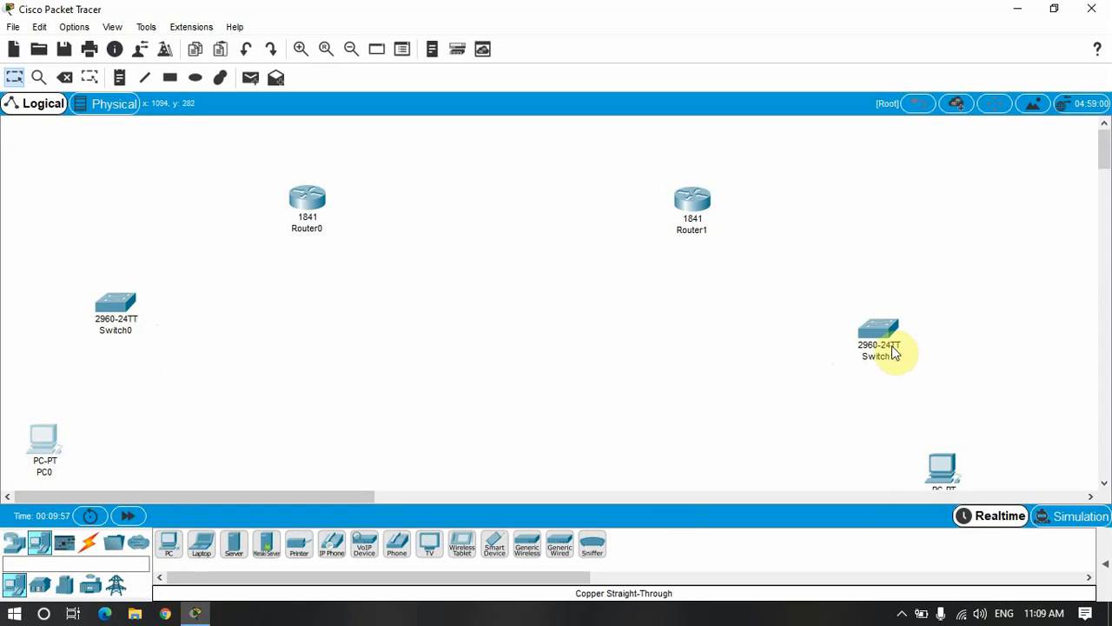
pyautogui.moveTo(894, 355); pyautogui.dragTo(901, 331)
pyautogui.moveTo(944, 470); pyautogui.dragTo(989, 447)
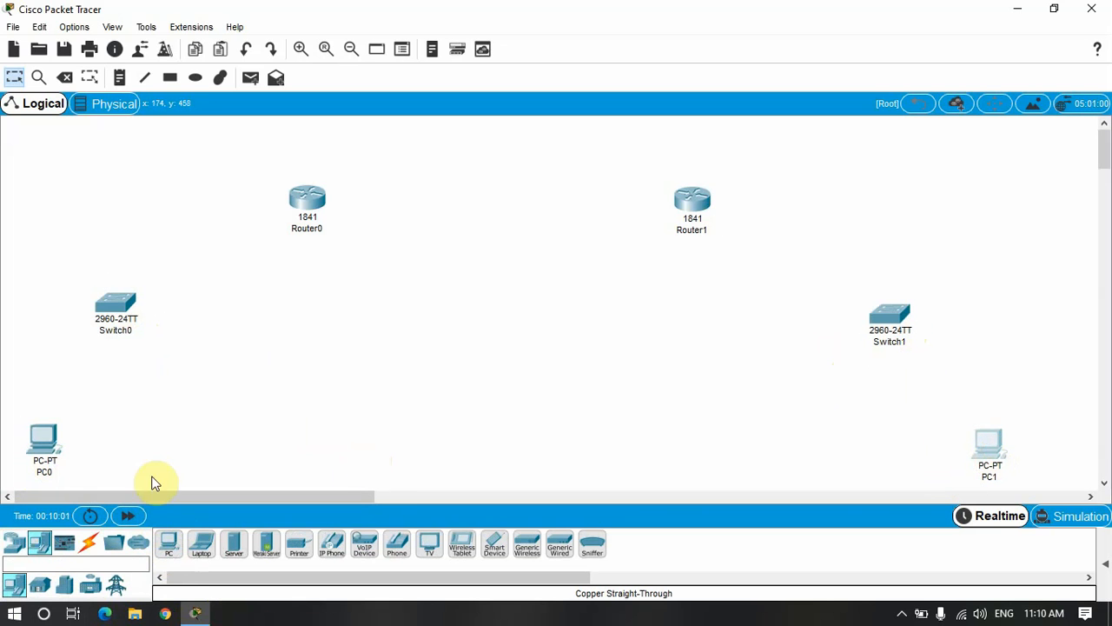
# - Power off Router0 and install an HWIC-2T module in its left expansion slot
pyautogui.click(89, 542)
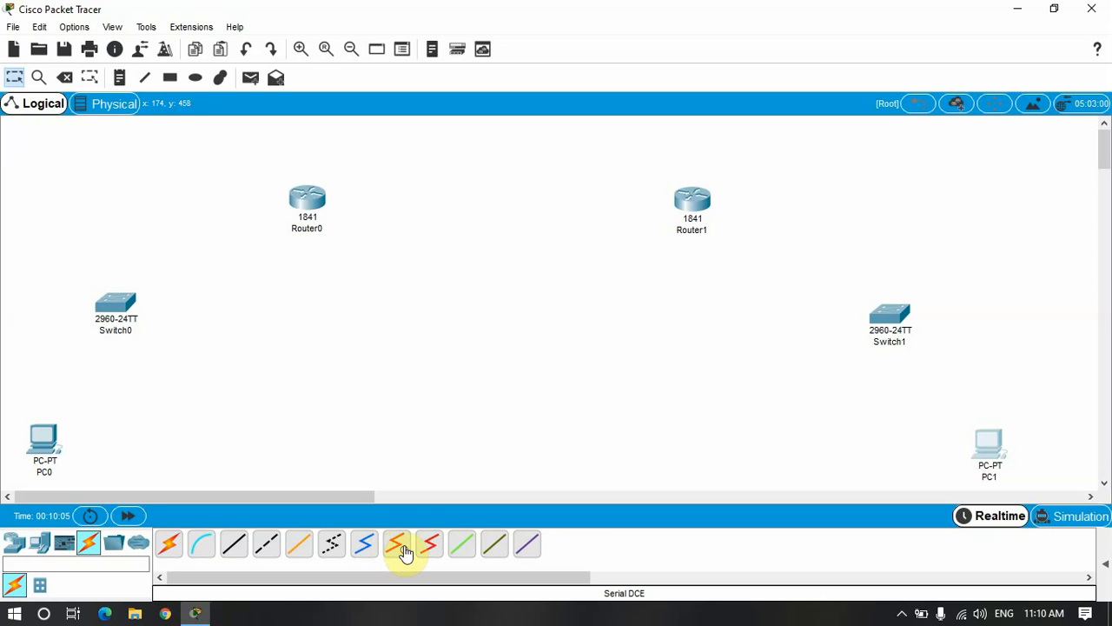
pyautogui.click(309, 206)
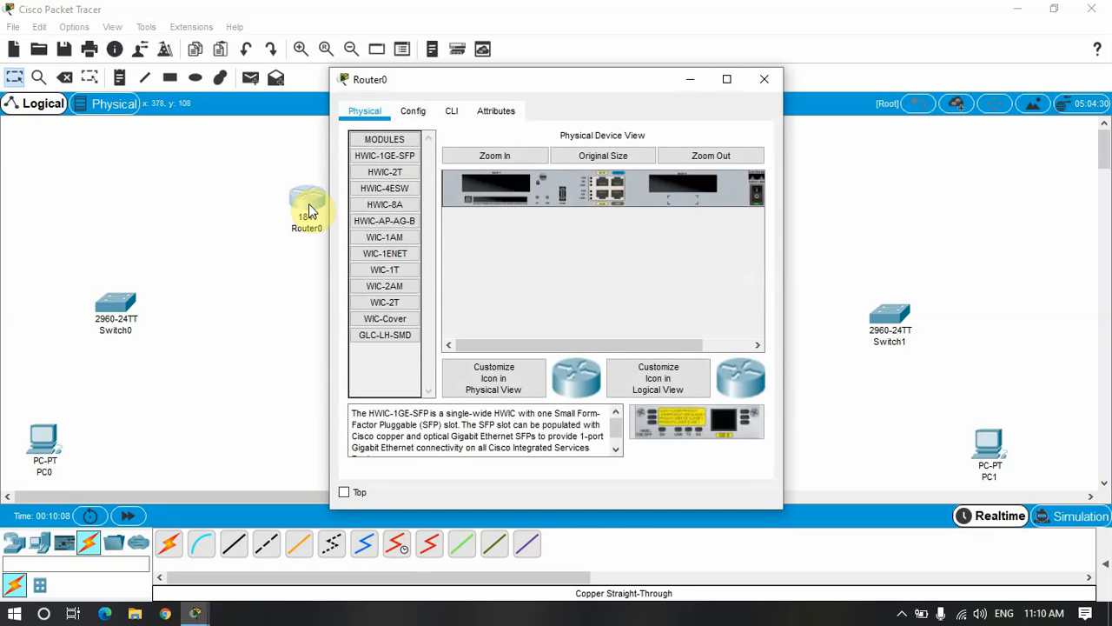
pyautogui.click(387, 173)
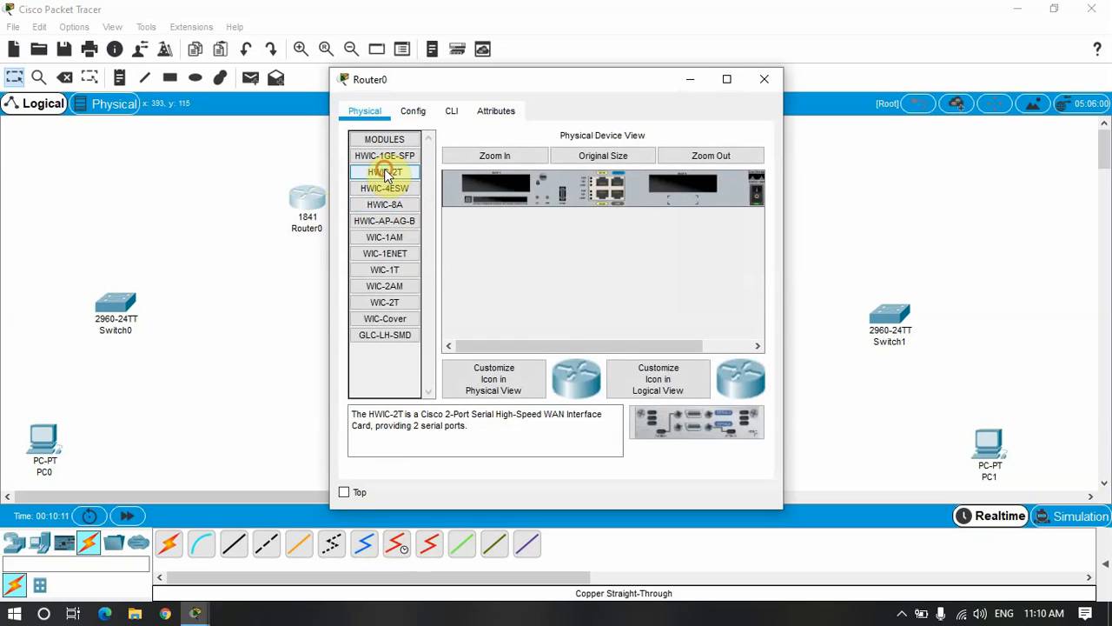
pyautogui.moveTo(687, 422); pyautogui.dragTo(497, 183)
pyautogui.click(633, 320)
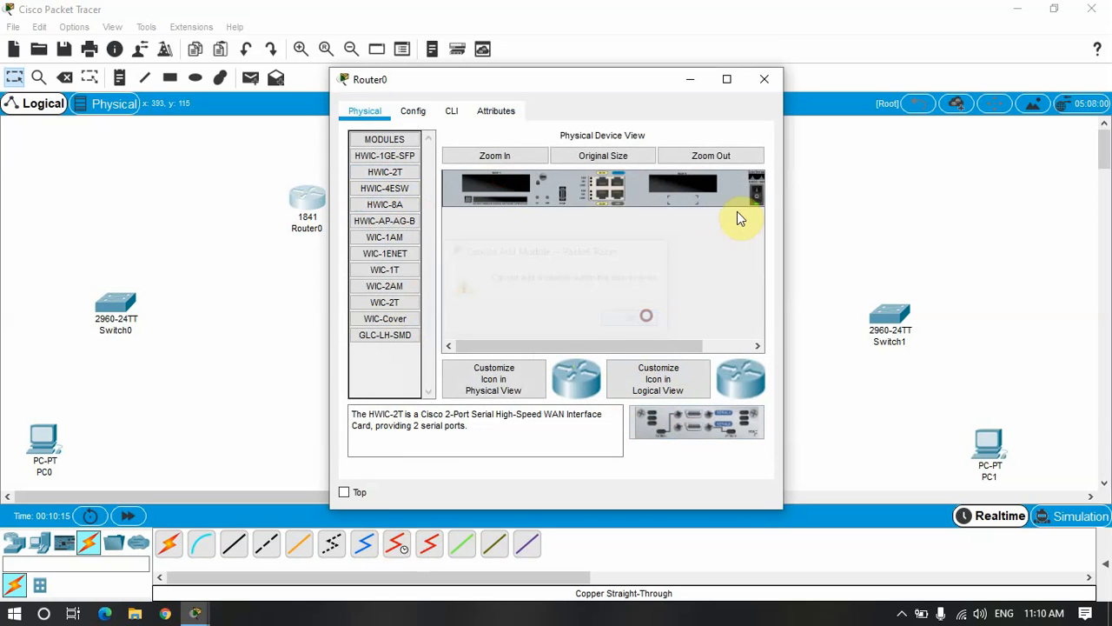
pyautogui.click(753, 194)
pyautogui.moveTo(653, 422); pyautogui.dragTo(489, 182)
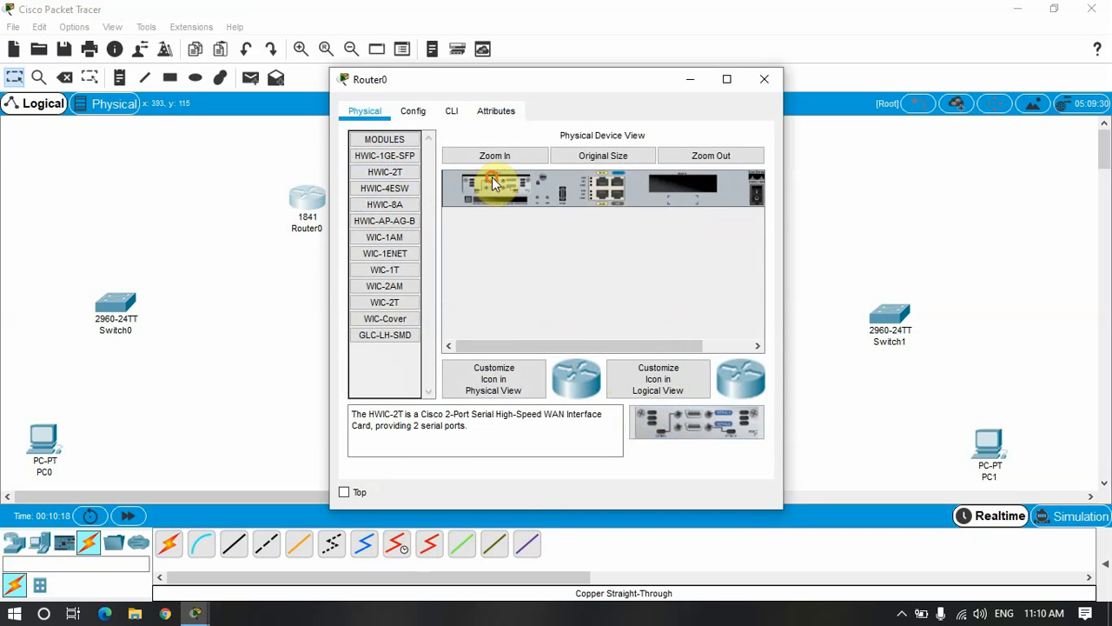
# - Install a WIC-2T module in Router0's right expansion slot, power the router back on and close its window
pyautogui.click(385, 302)
pyautogui.moveTo(695, 432); pyautogui.dragTo(711, 196)
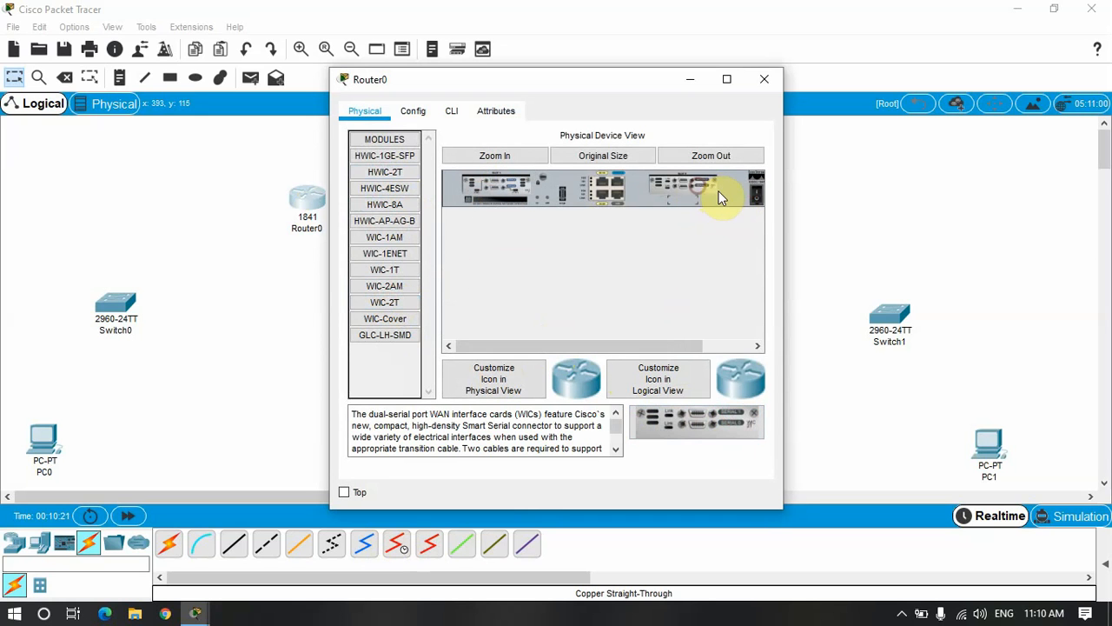
pyautogui.click(755, 198)
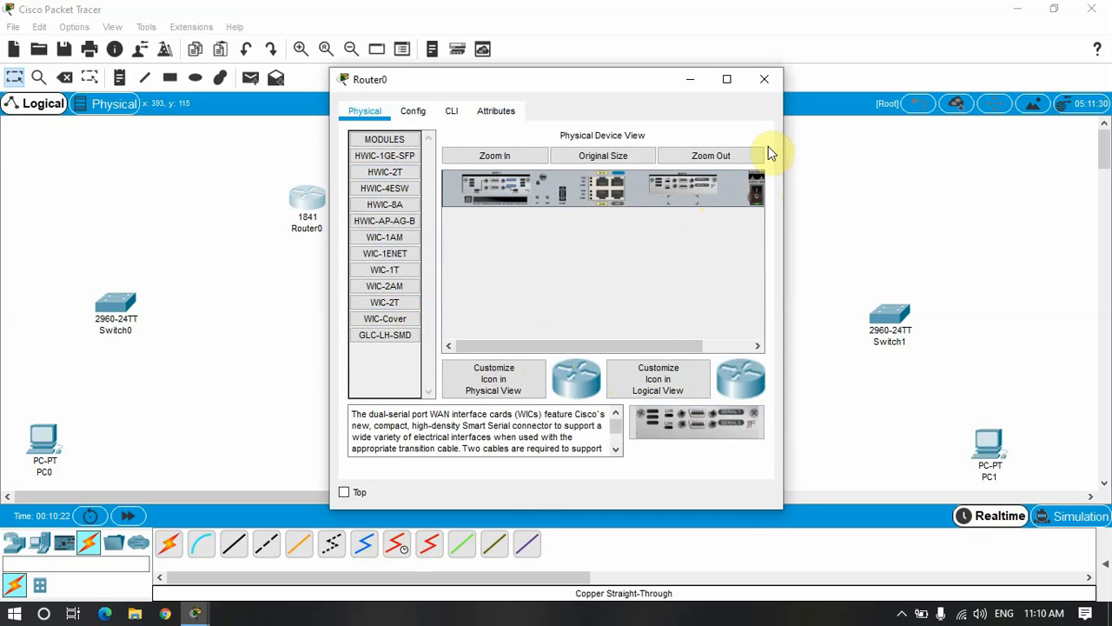
pyautogui.click(764, 79)
# - With Router1 powered off, install HWIC-2T in its left slot and WIC-2T in its right slot, and power it back on
pyautogui.click(692, 199)
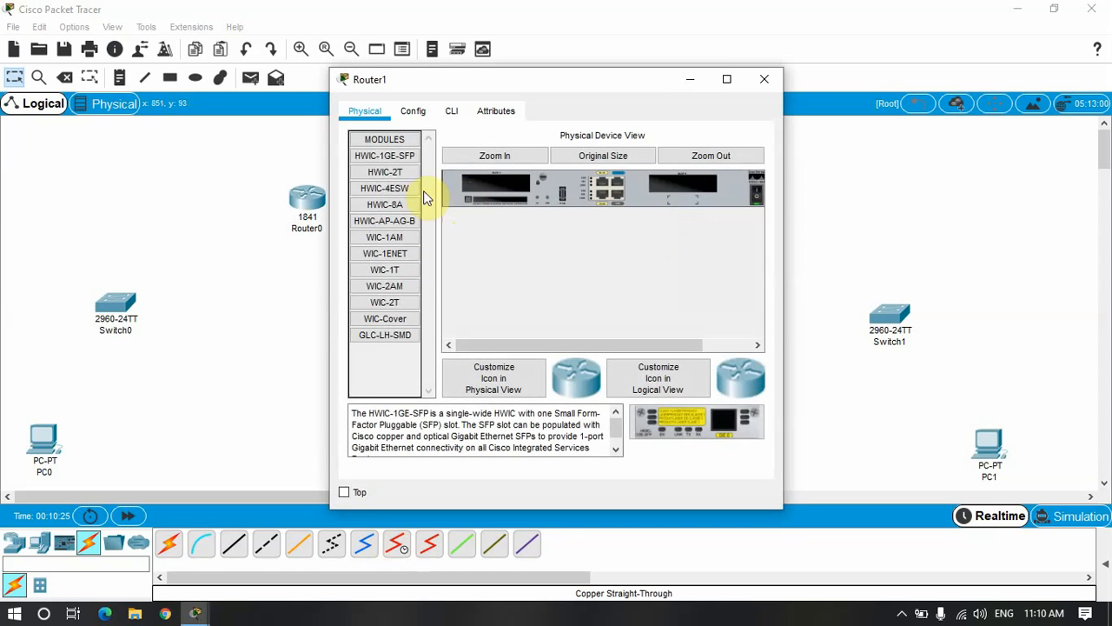
pyautogui.click(374, 172)
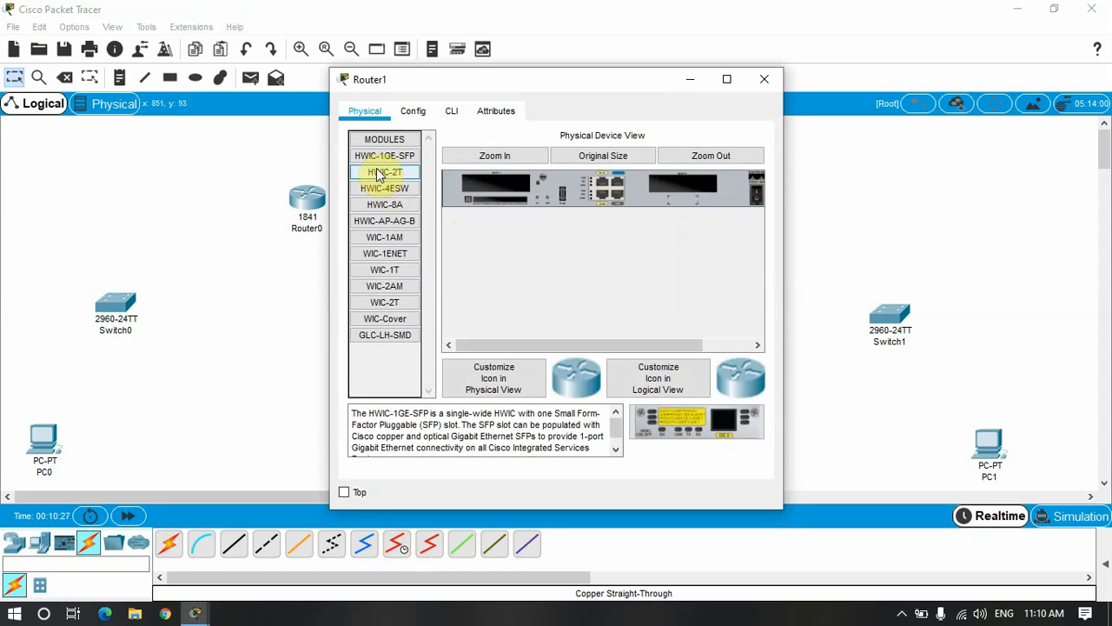
pyautogui.moveTo(700, 423); pyautogui.dragTo(493, 196)
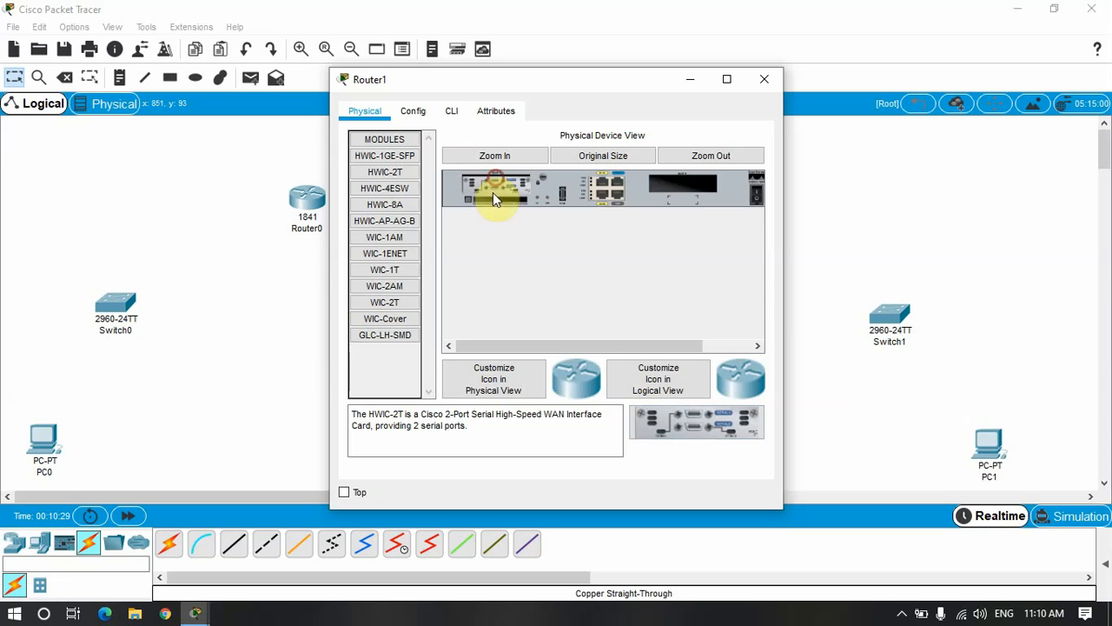
pyautogui.click(375, 302)
pyautogui.moveTo(695, 415); pyautogui.dragTo(682, 198)
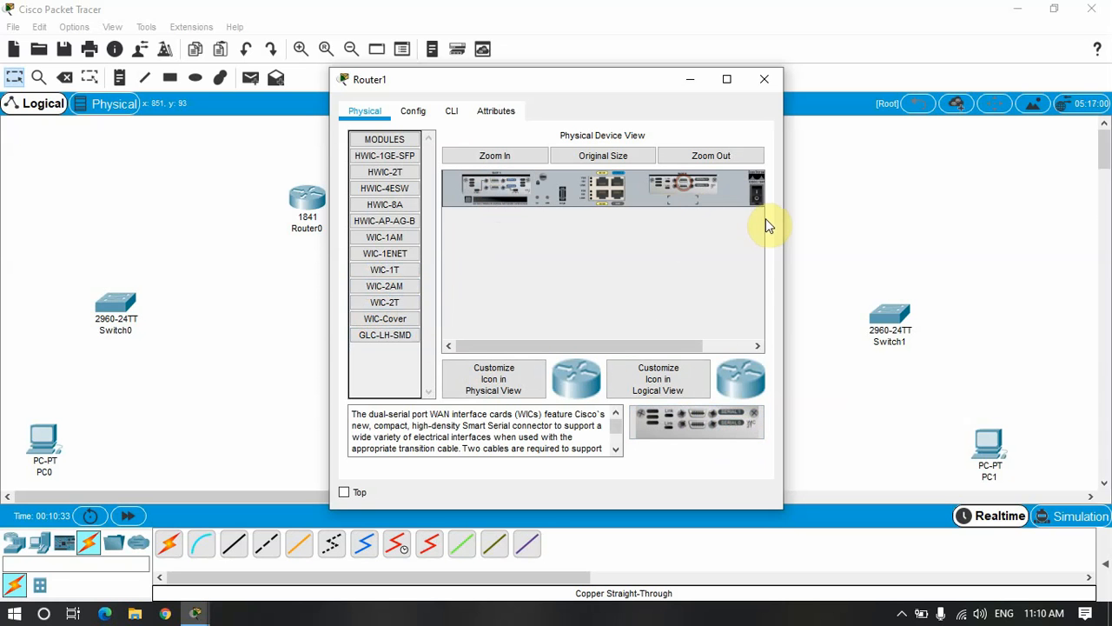
pyautogui.click(756, 196)
pyautogui.click(764, 80)
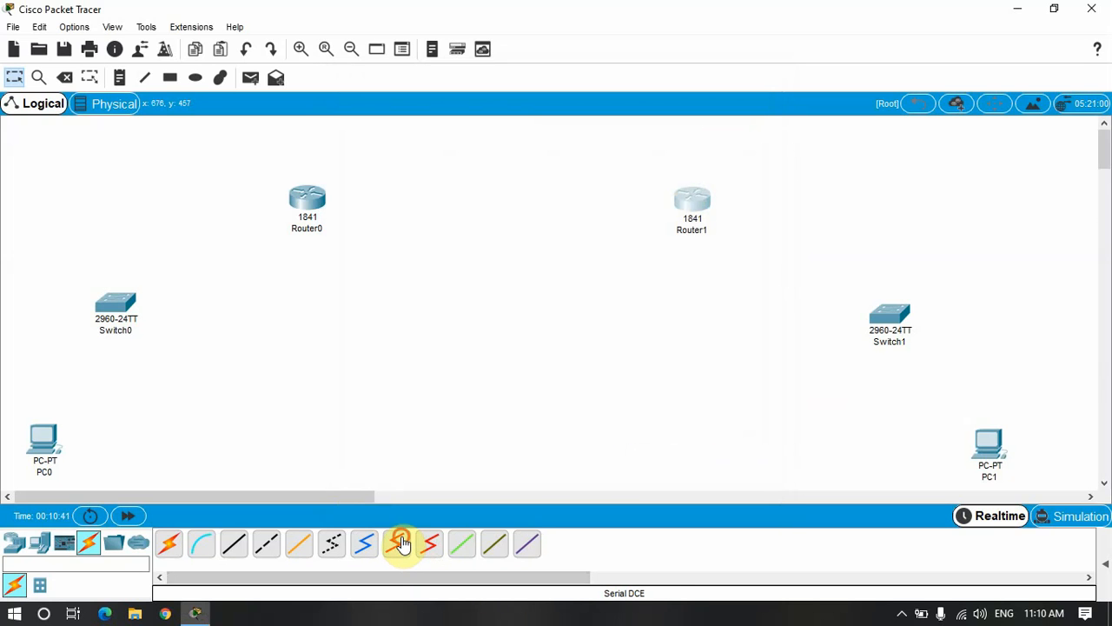
# - Connect Router0 Serial0/1/0 to Router1 Serial0/1/0 with a Serial DCE cable, keeping the clock side on Router0
pyautogui.click(329, 200)
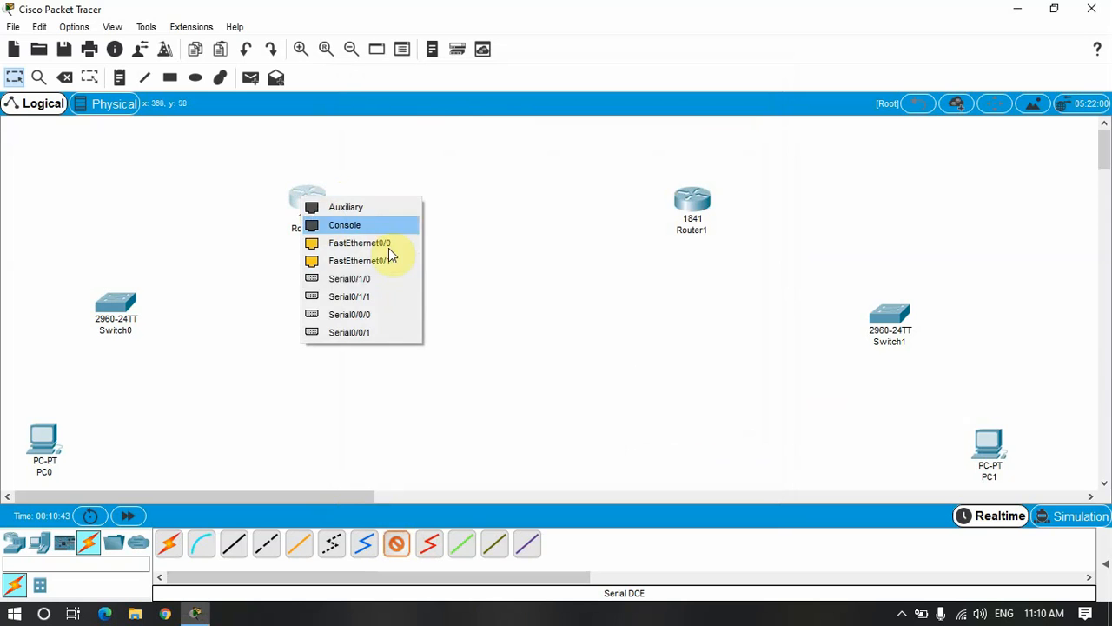
pyautogui.click(386, 276)
pyautogui.click(688, 201)
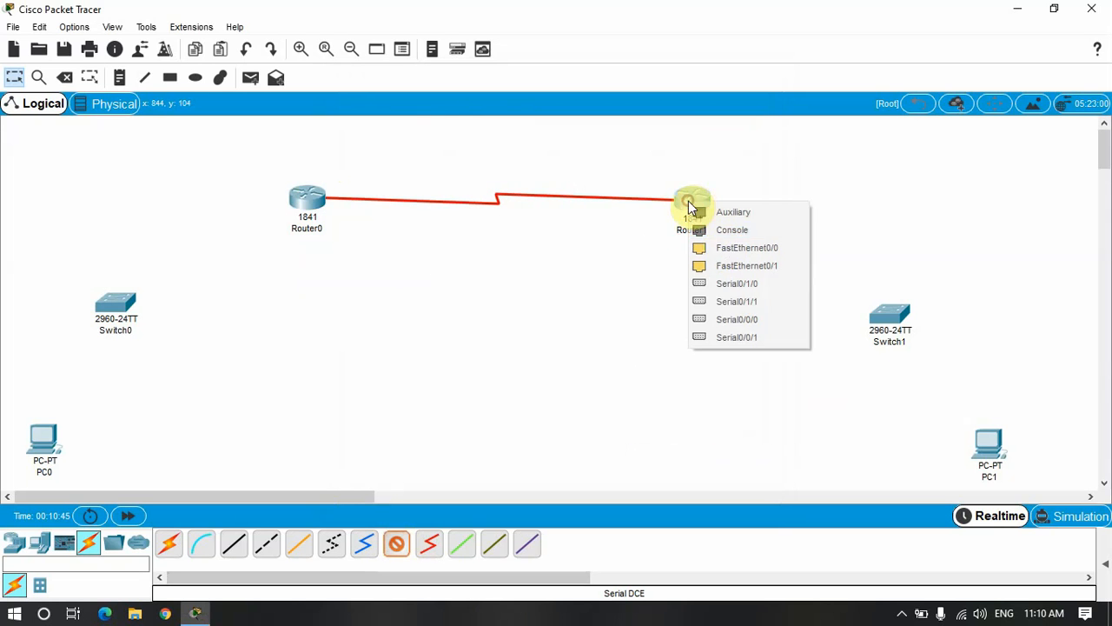
pyautogui.click(729, 285)
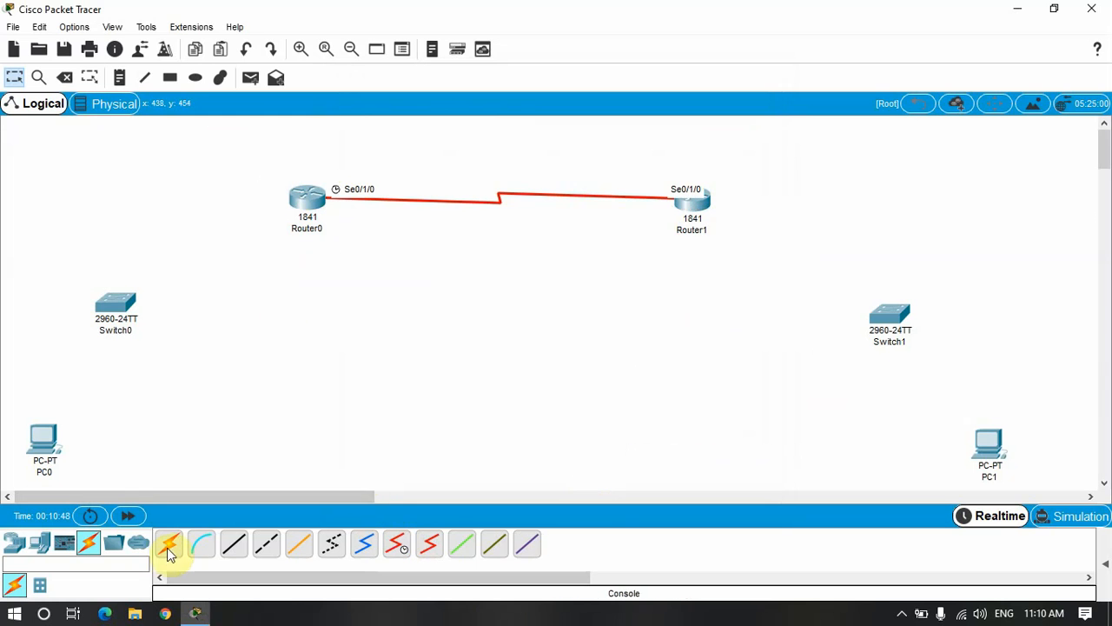
# - Connect Switch0 FastEthernet0/1 to Router0 FastEthernet0/0 with a copper straight-through cable
pyautogui.click(242, 546)
pyautogui.click(118, 303)
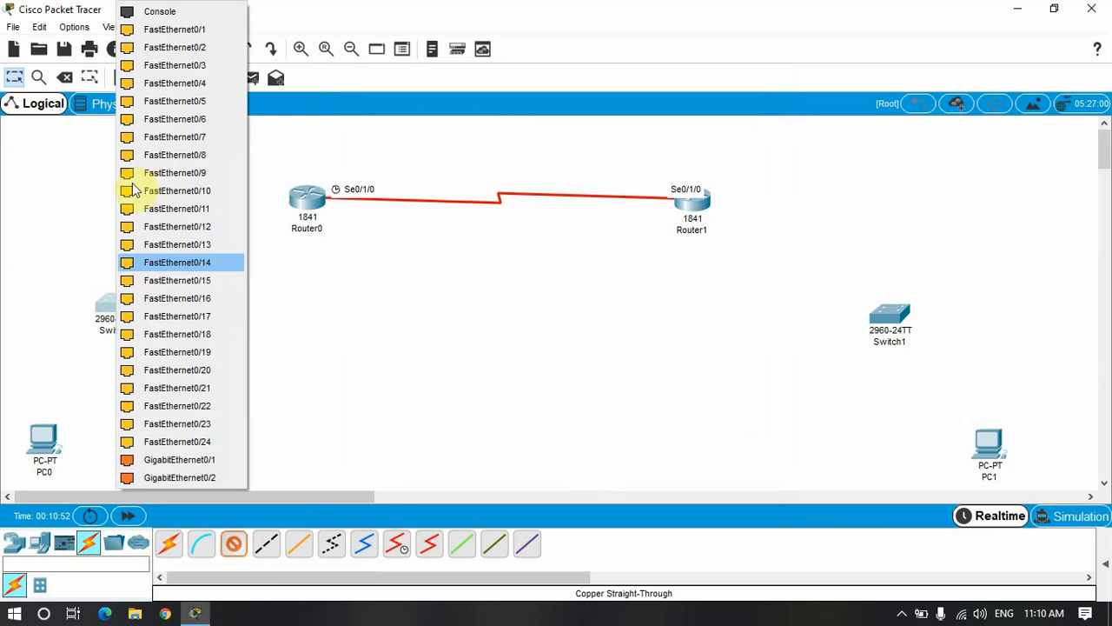
pyautogui.click(178, 28)
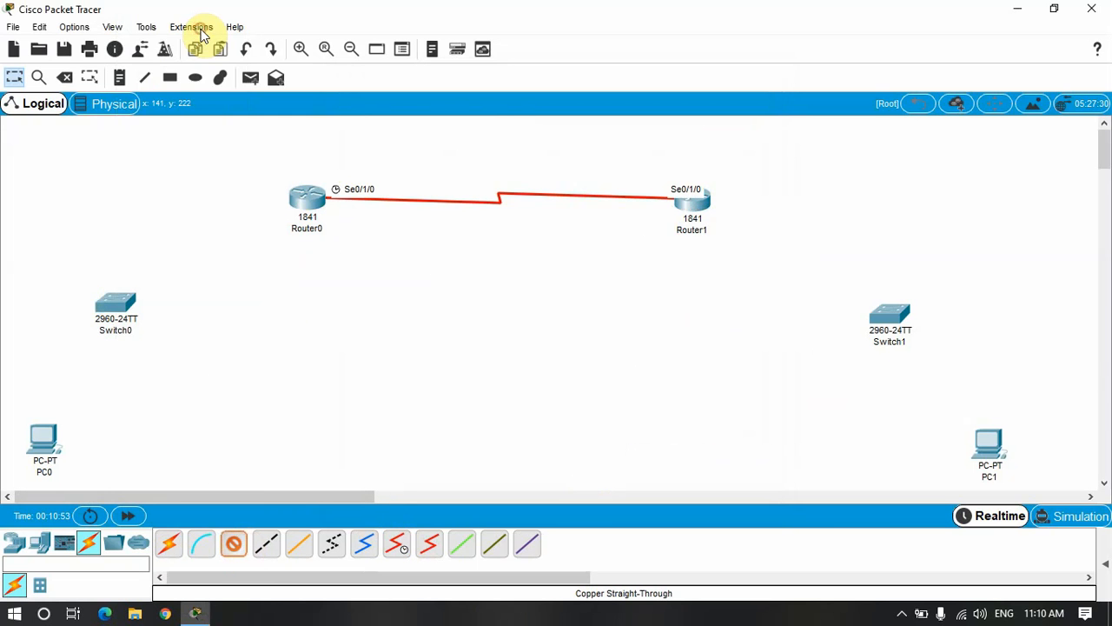
pyautogui.click(306, 200)
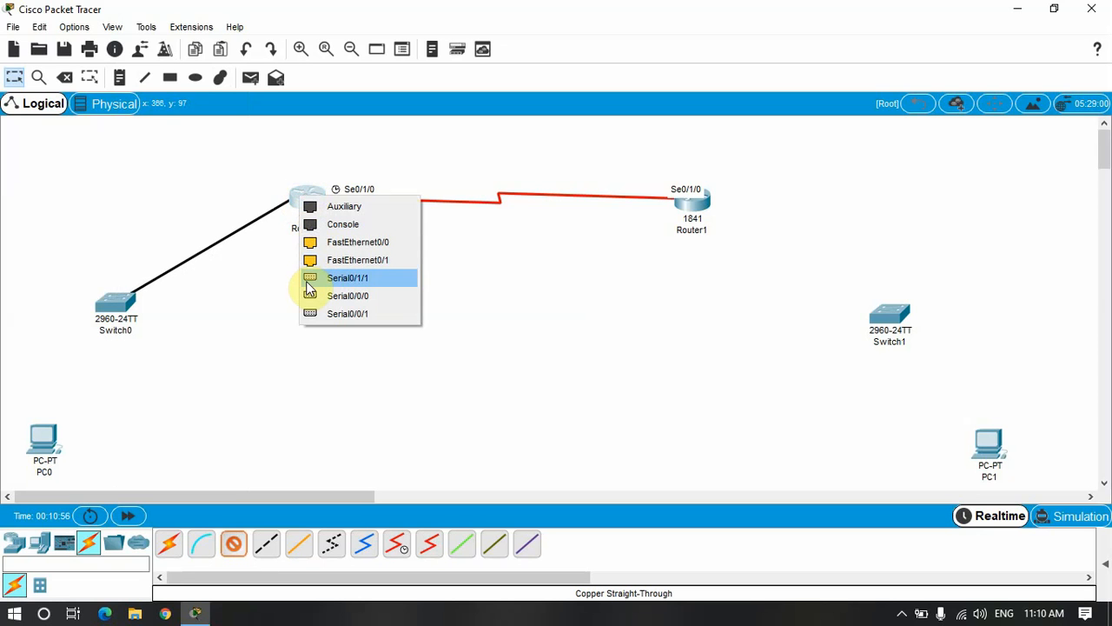
pyautogui.click(315, 242)
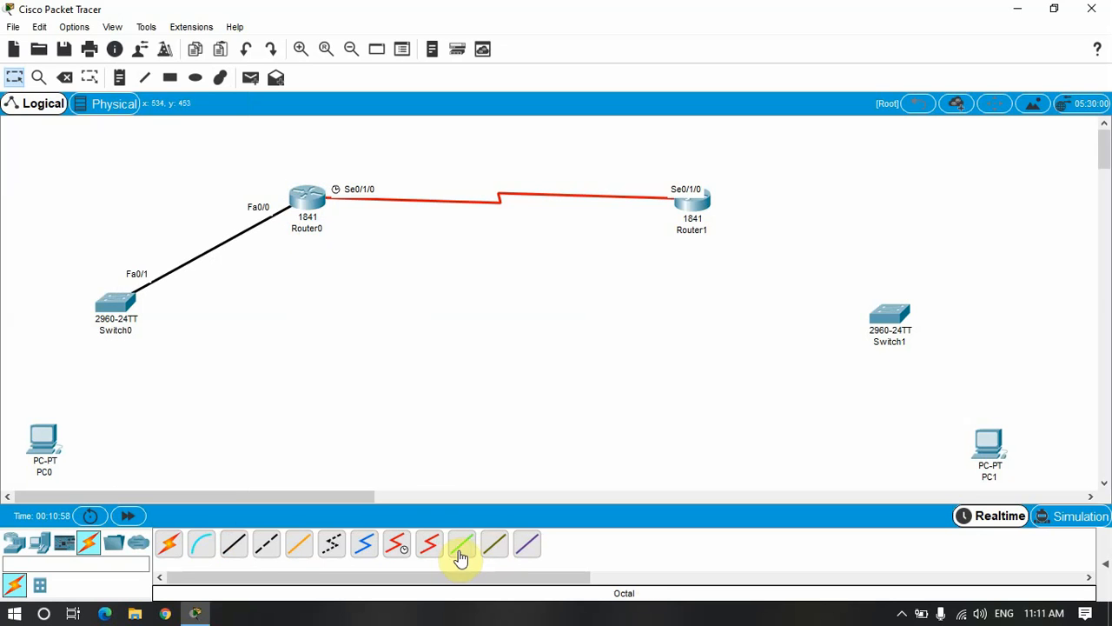
# - Connect PC0 FastEthernet0 to Switch0 FastEthernet0/2 with a copper straight-through cable
pyautogui.click(235, 546)
pyautogui.click(40, 434)
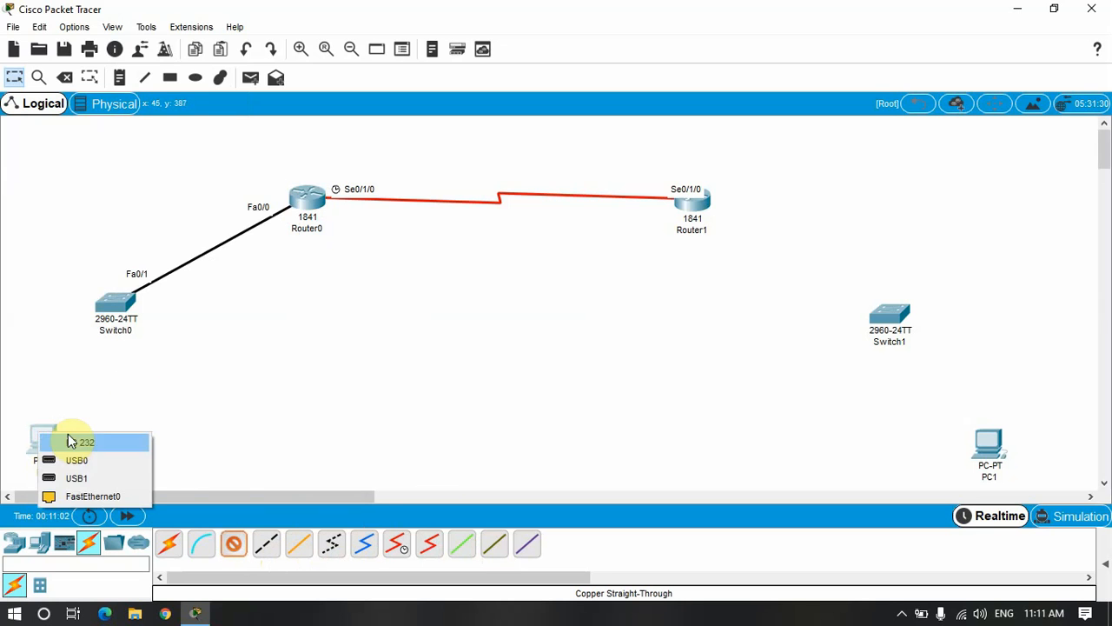
pyautogui.click(72, 496)
pyautogui.click(113, 309)
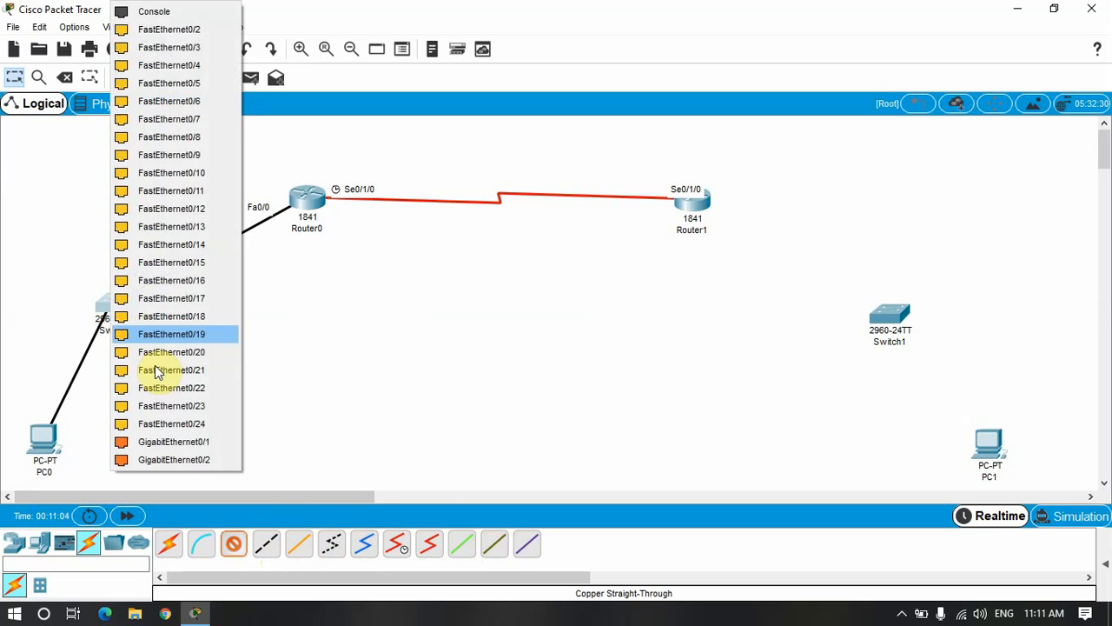
pyautogui.click(219, 34)
# - Connect PC1 FastEthernet0 to Switch1 FastEthernet0/1 with a copper straight-through cable
pyautogui.click(233, 544)
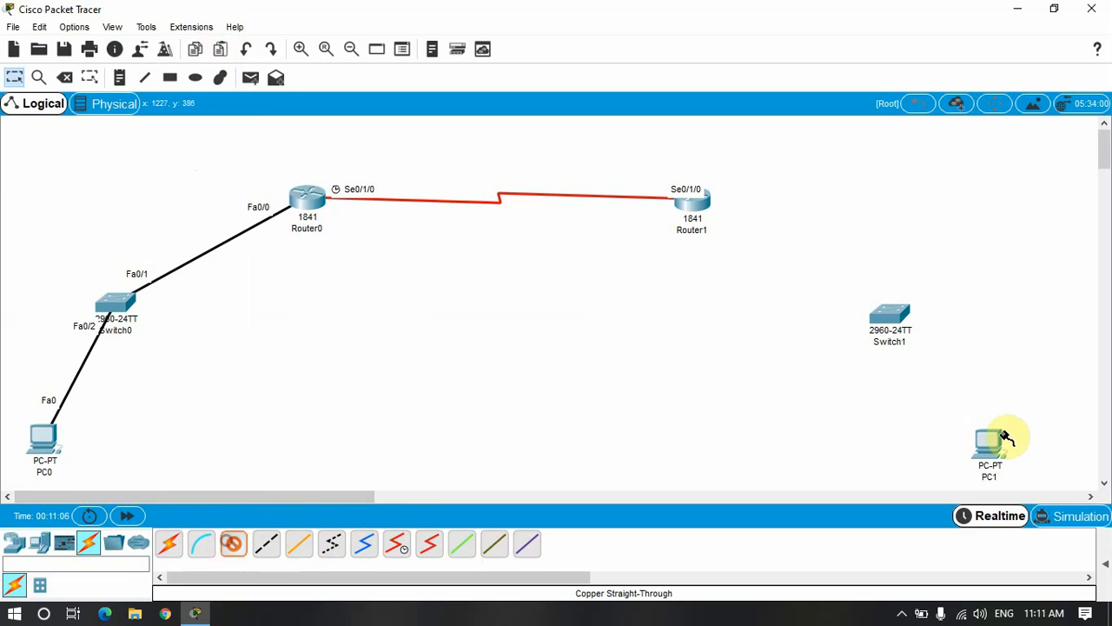
pyautogui.click(989, 445)
pyautogui.click(1013, 509)
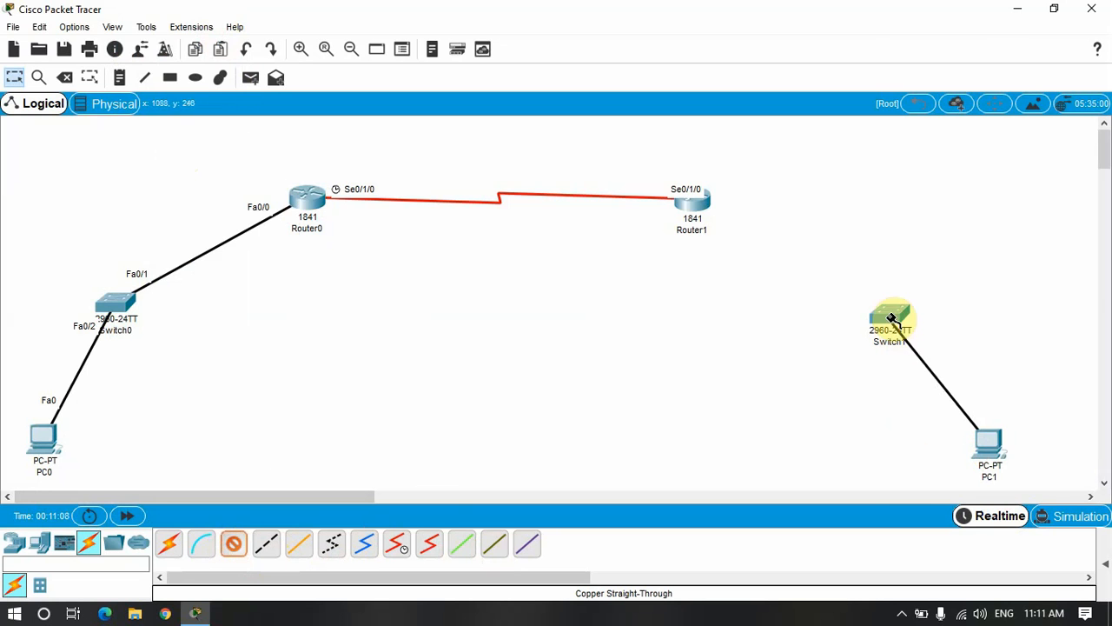
pyautogui.click(890, 317)
pyautogui.click(943, 32)
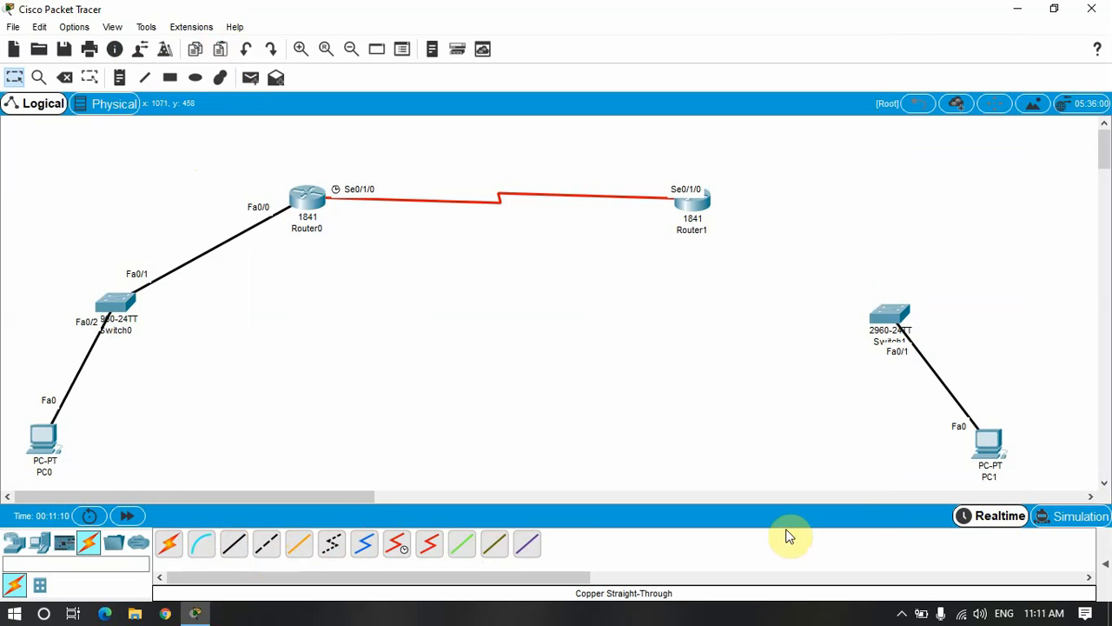
# - Connect Switch1 FastEthernet0/2 to Router1 FastEthernet0/0 with a copper straight-through cable
pyautogui.click(235, 545)
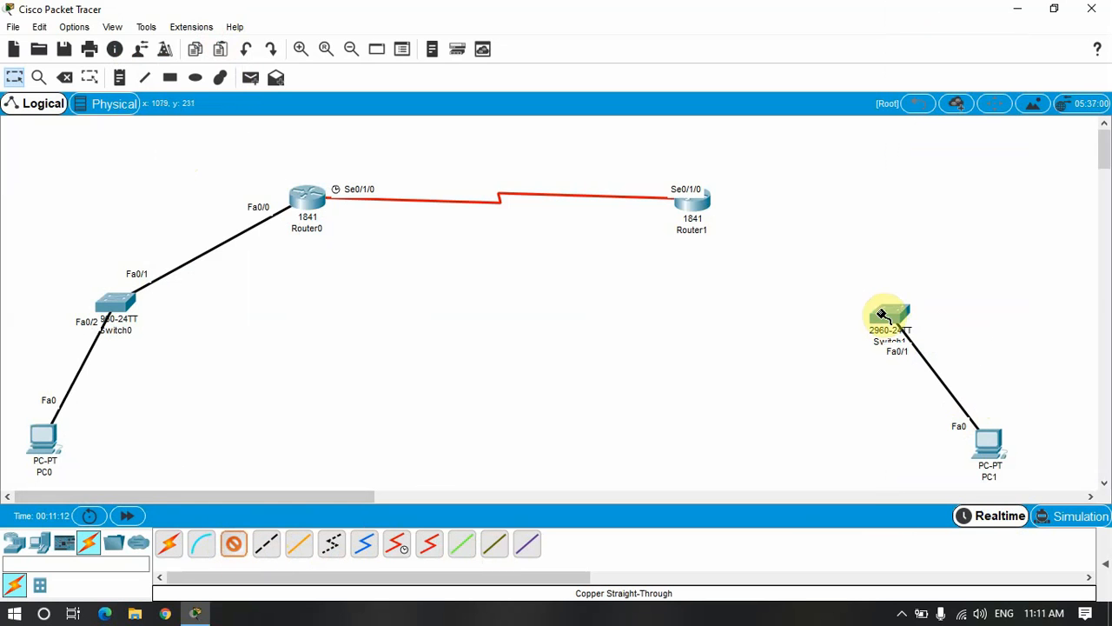
pyautogui.click(882, 319)
pyautogui.click(933, 30)
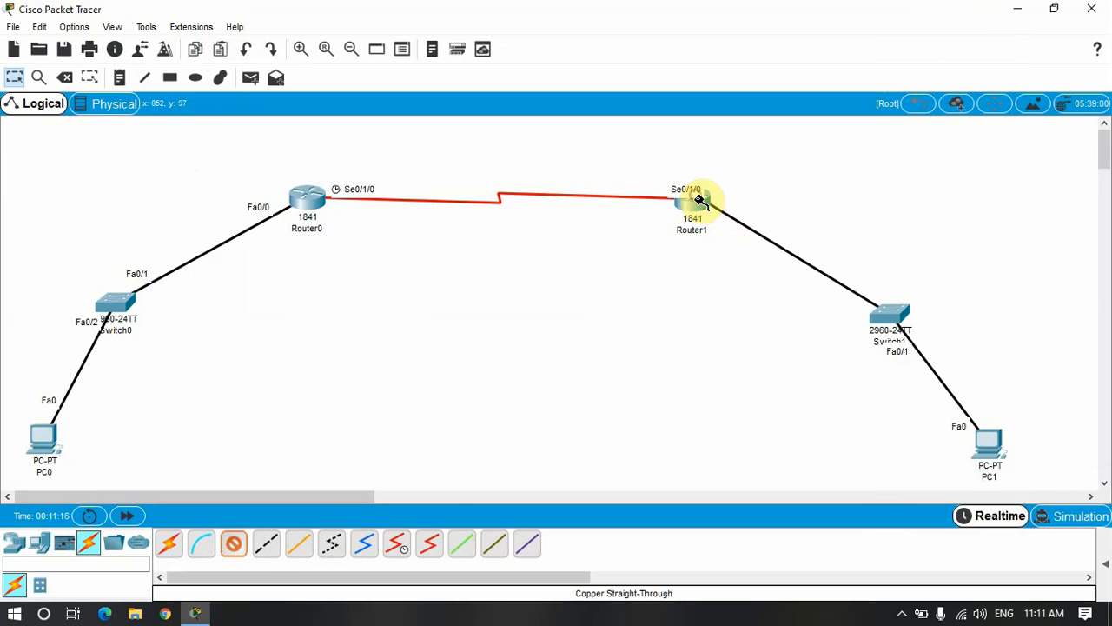
pyautogui.click(693, 209)
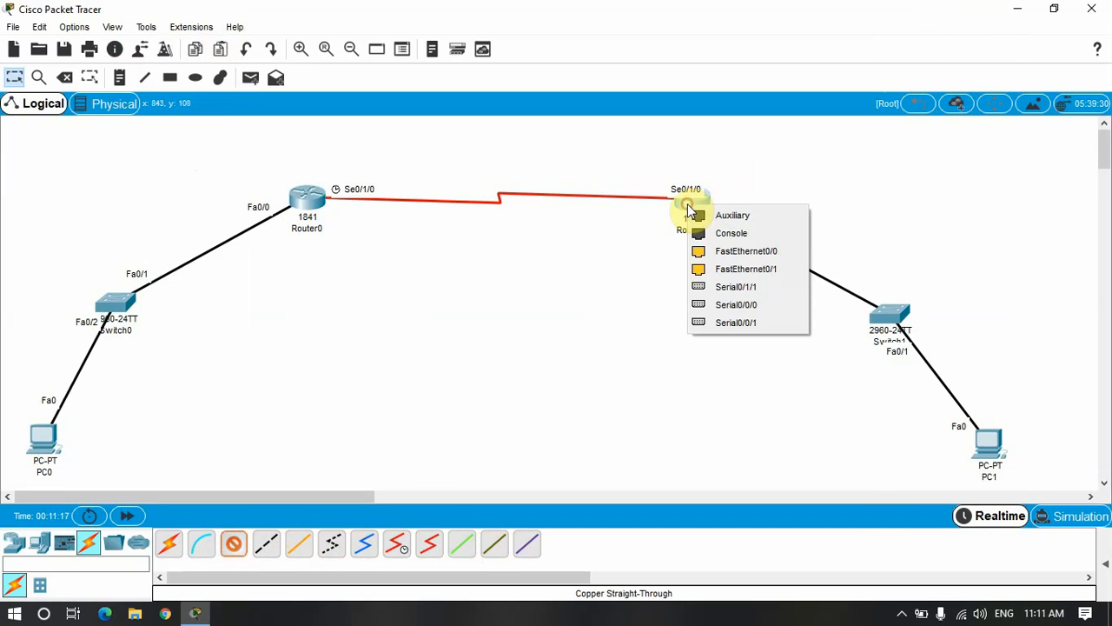
pyautogui.click(721, 254)
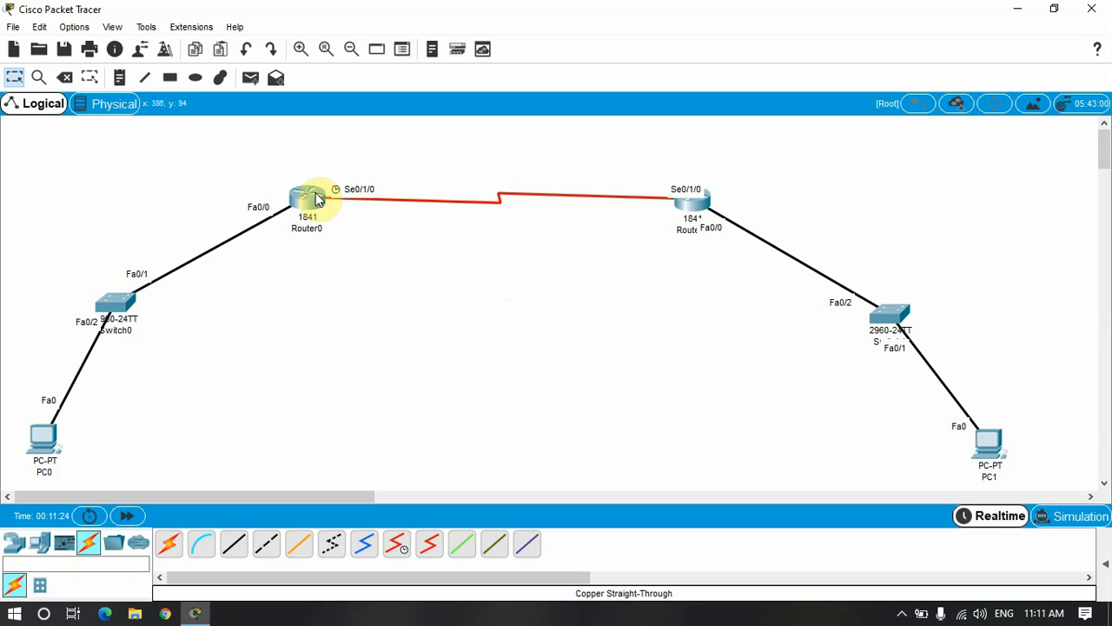
# - Move Router0 slightly up and Router1 up and outward to space out the topology
pyautogui.moveTo(310, 204); pyautogui.dragTo(292, 157)
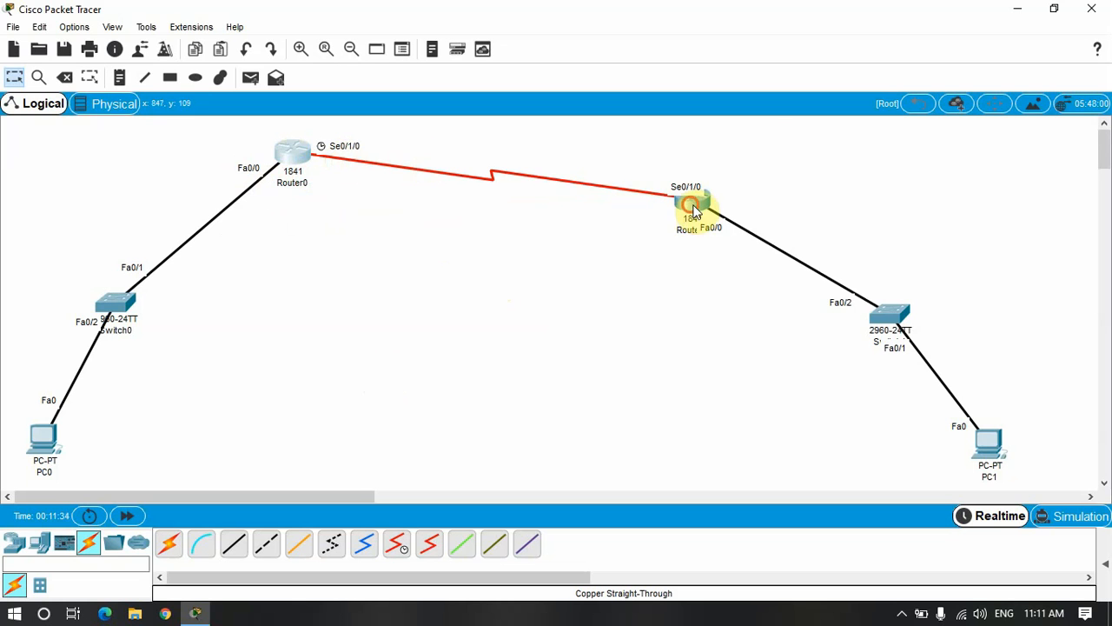
pyautogui.moveTo(698, 206); pyautogui.dragTo(778, 146)
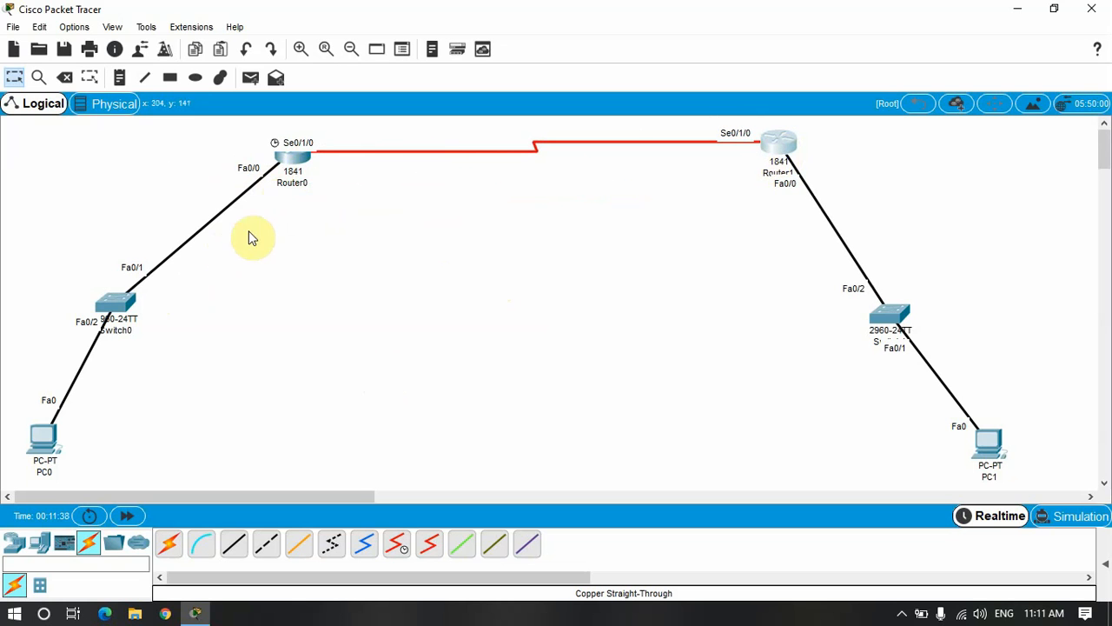
# - Review Router0's configuration pages for FastEthernet0/0, Serial0/0/1, Serial0/1/0 and Serial0/1/1
pyautogui.click(295, 159)
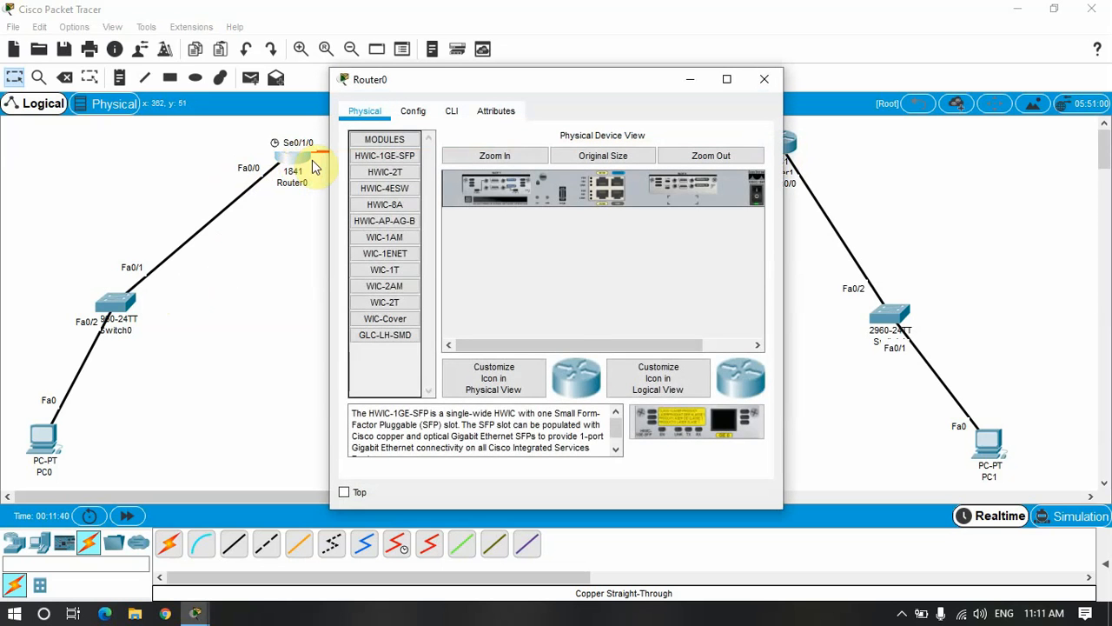
pyautogui.click(413, 113)
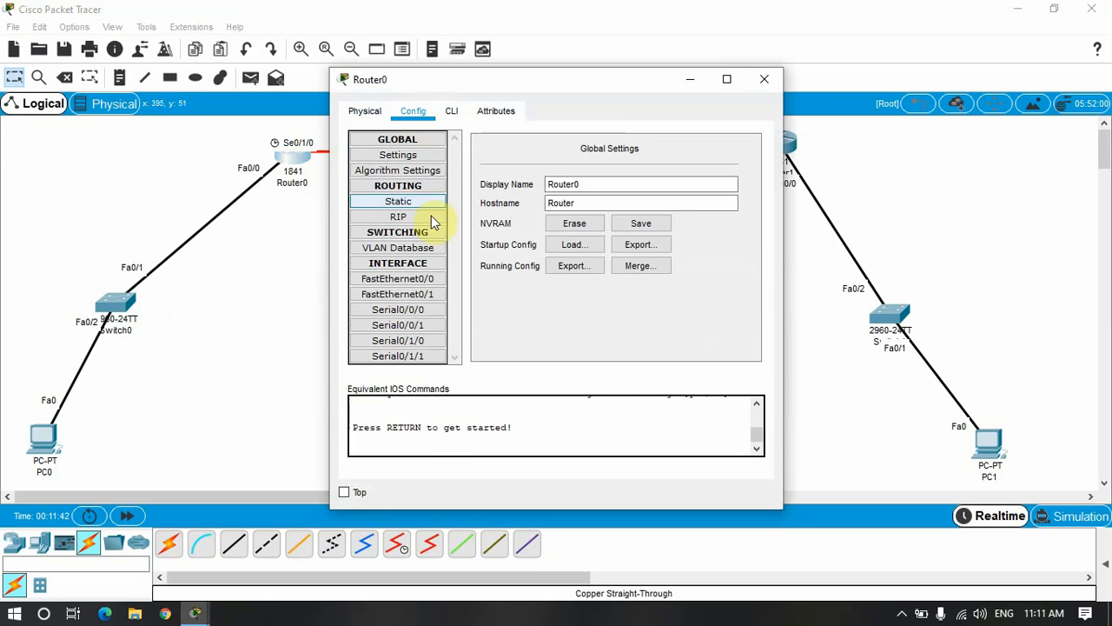
pyautogui.click(426, 279)
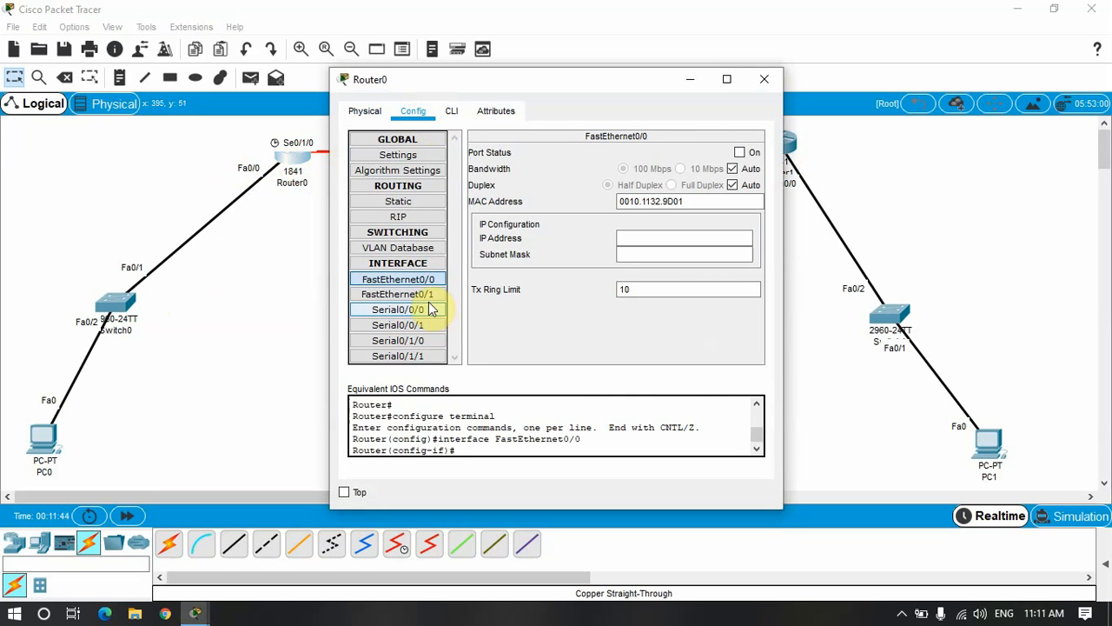
pyautogui.click(415, 325)
pyautogui.click(405, 342)
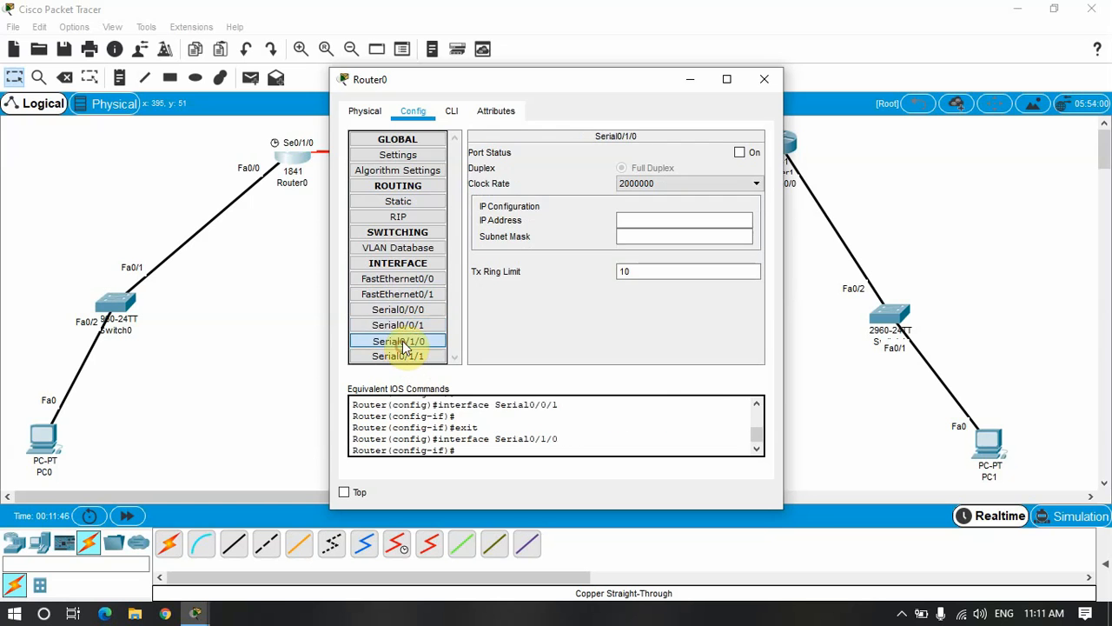
pyautogui.click(403, 356)
# - In Router0's command line, leave interface configuration with exit and return to privileged mode with end
pyautogui.click(455, 114)
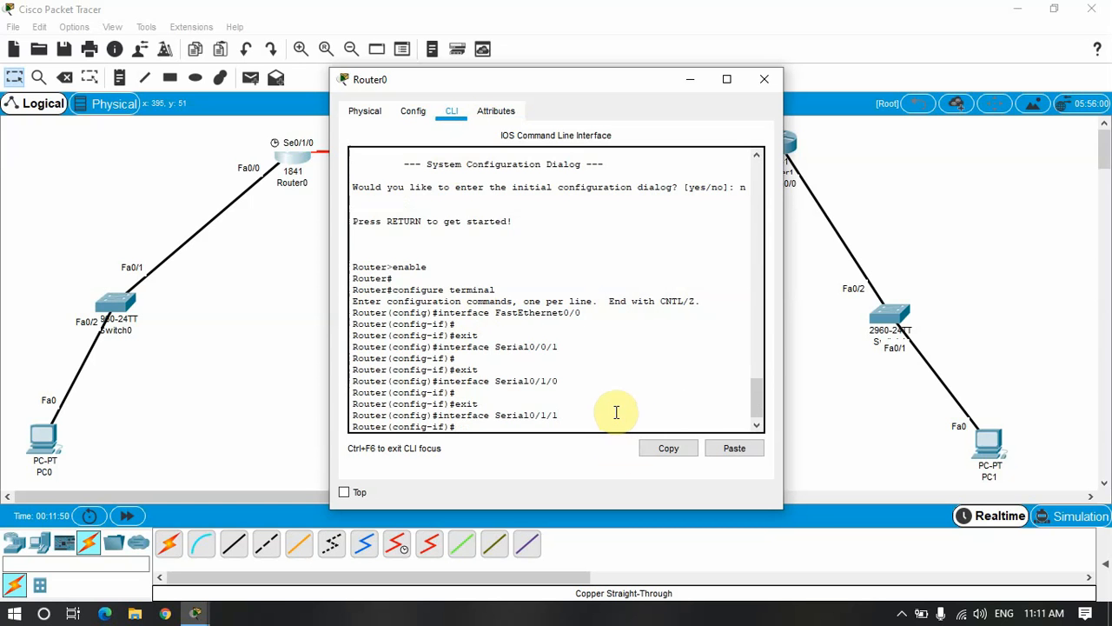
pyautogui.press('Return')
pyautogui.press('Return')
pyautogui.press('Return')
pyautogui.press('Return')
pyautogui.press('Return')
pyautogui.press('Return')
pyautogui.press('Return')
pyautogui.press('Return')
pyautogui.press('Return')
pyautogui.press('Return')
pyautogui.press('Return')
pyautogui.press('Return')
pyautogui.press('Return')
pyautogui.press('Return')
pyautogui.press('Return')
pyautogui.press('Return')
pyautogui.press('Return')
pyautogui.press('Return')
pyautogui.press('Return')
pyautogui.press('Return')
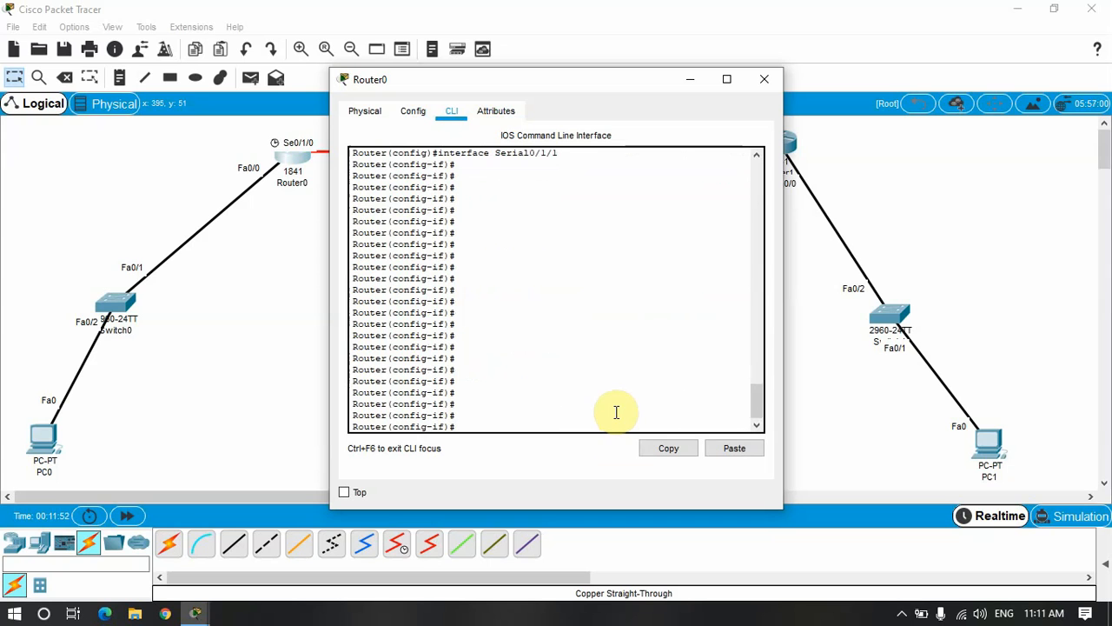
pyautogui.write('exi')
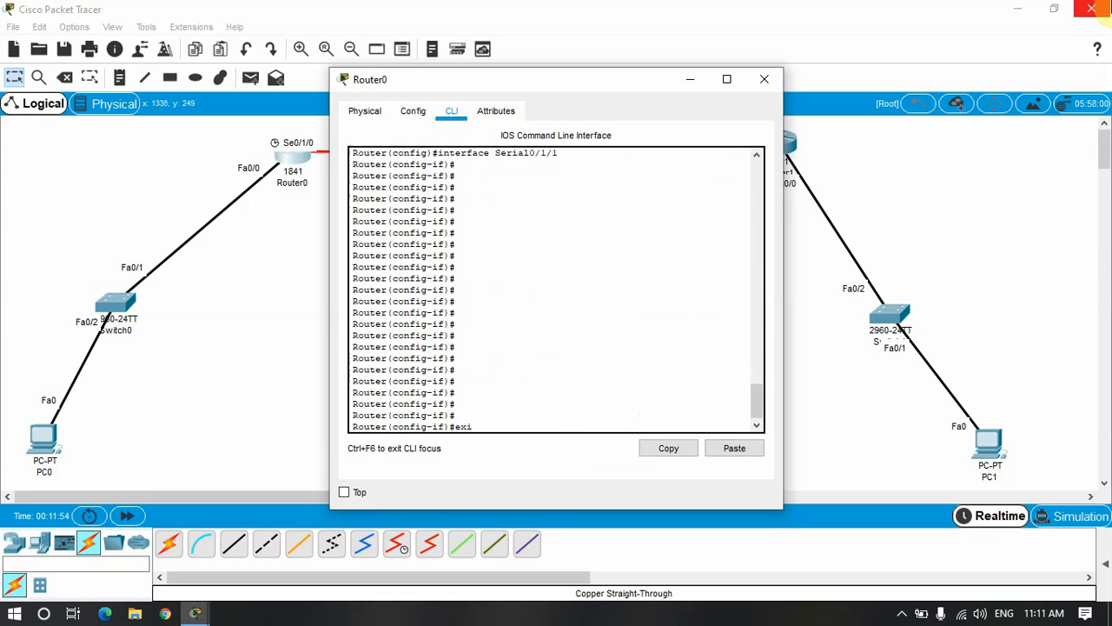
pyautogui.write('t')
pyautogui.press('Return')
pyautogui.press('Return')
pyautogui.press('Return')
pyautogui.press('Return')
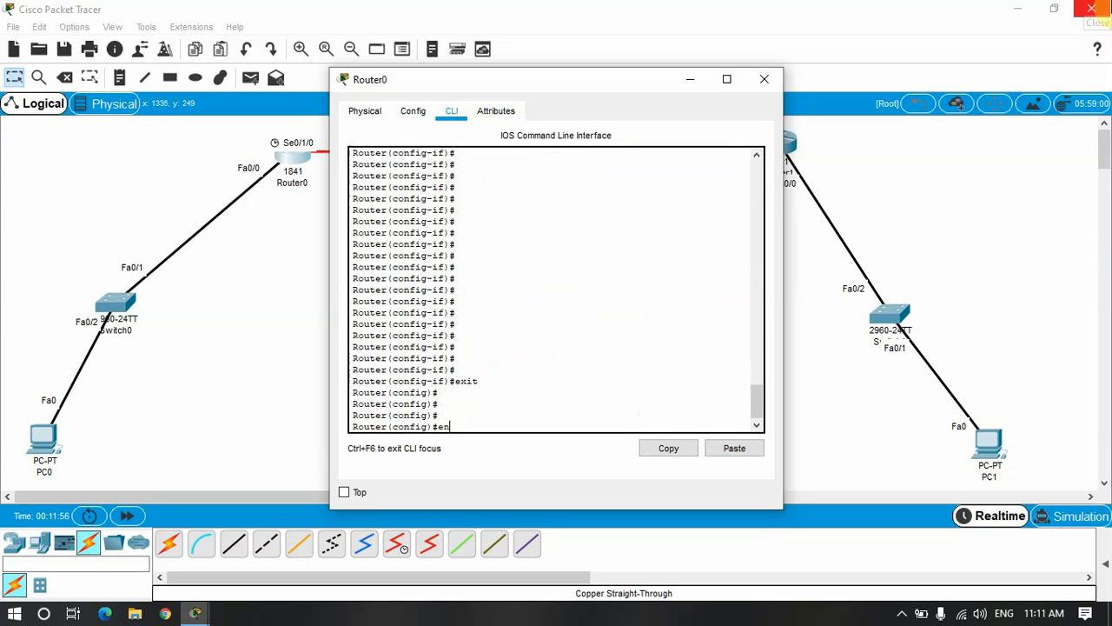
pyautogui.write('end')
pyautogui.press('Return')
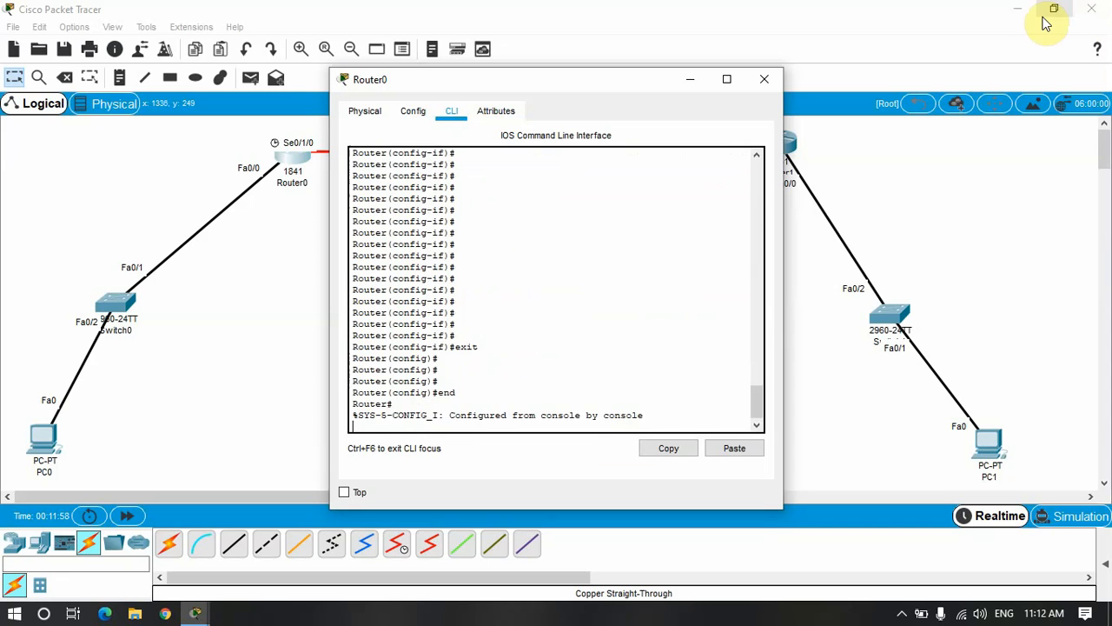
pyautogui.press('Return')
pyautogui.press('Return')
pyautogui.press('Return')
pyautogui.press('Return')
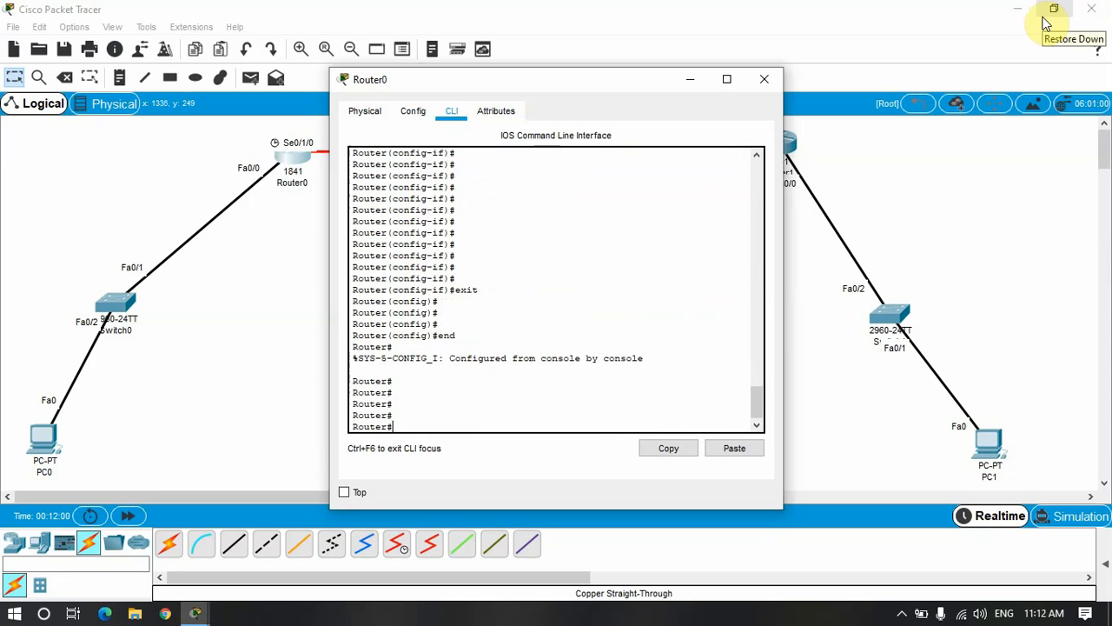
# - Enter global configuration mode on Router0 with config and select interface fa0/0
pyautogui.write('config')
pyautogui.press('Return')
pyautogui.press('Return')
pyautogui.press('Return')
pyautogui.press('Return')
pyautogui.press('Return')
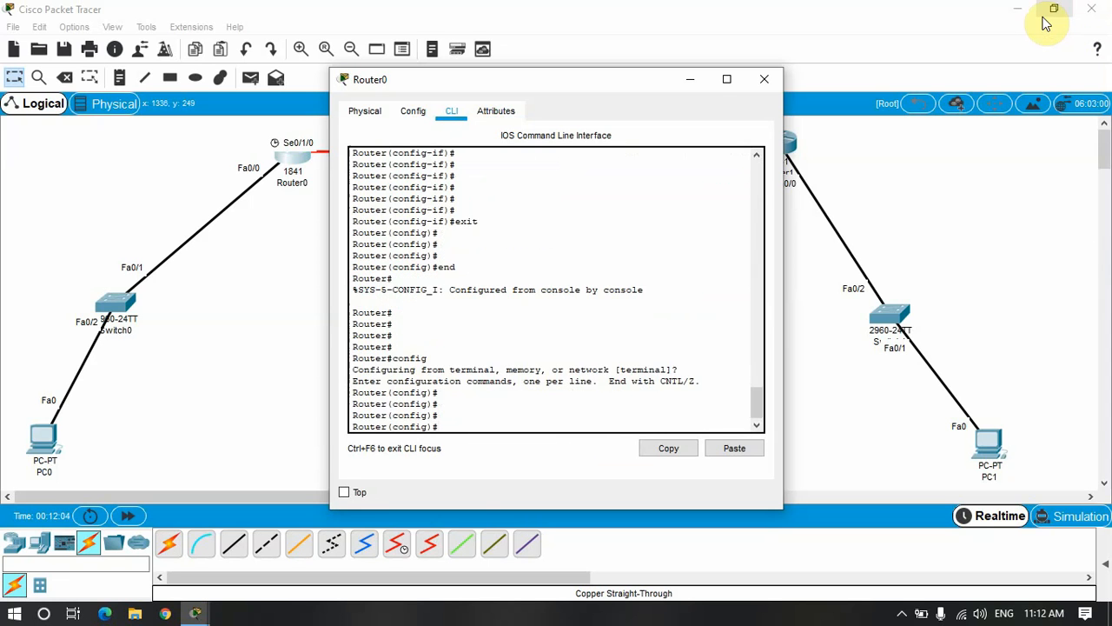
pyautogui.write('inter')
pyautogui.press('Tab')
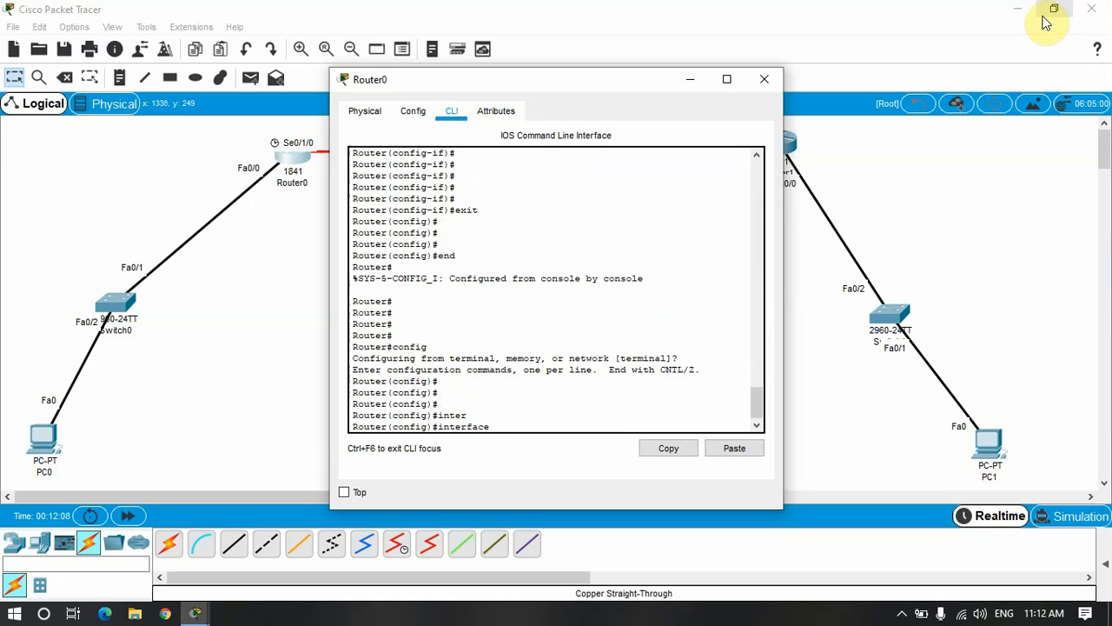
pyautogui.write('fa0/0')
pyautogui.press('Return')
pyautogui.press('Return')
pyautogui.press('Return')
pyautogui.press('Return')
pyautogui.press('Return')
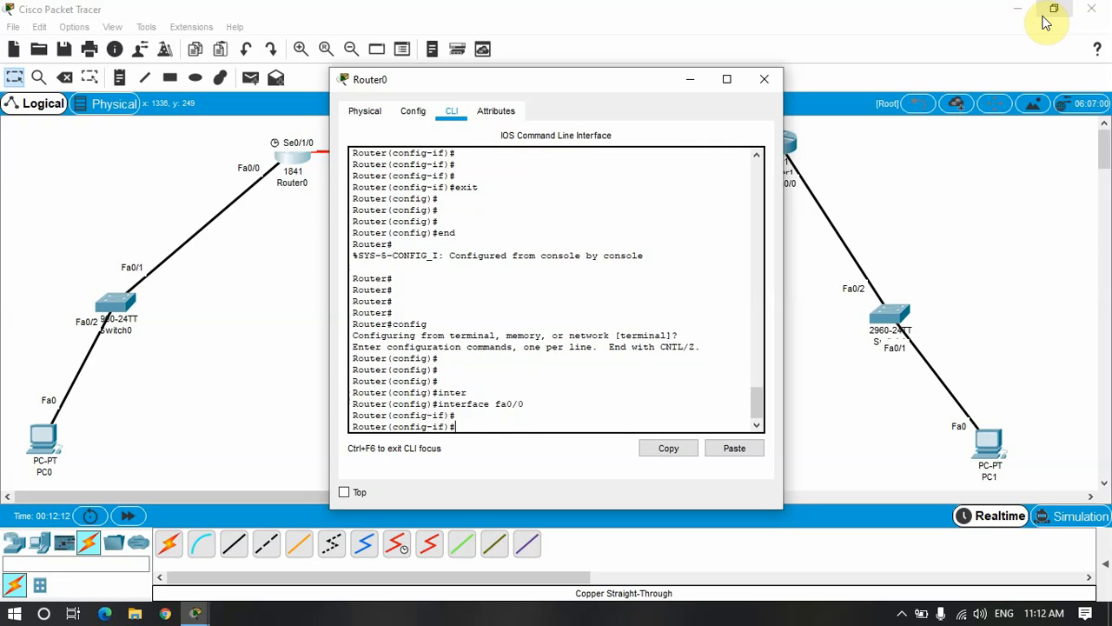
# - Assign IP address 192.168.2.1 with subnet mask 255.255.255.0 to Router0's FastEthernet0/0
pyautogui.write('ip add')
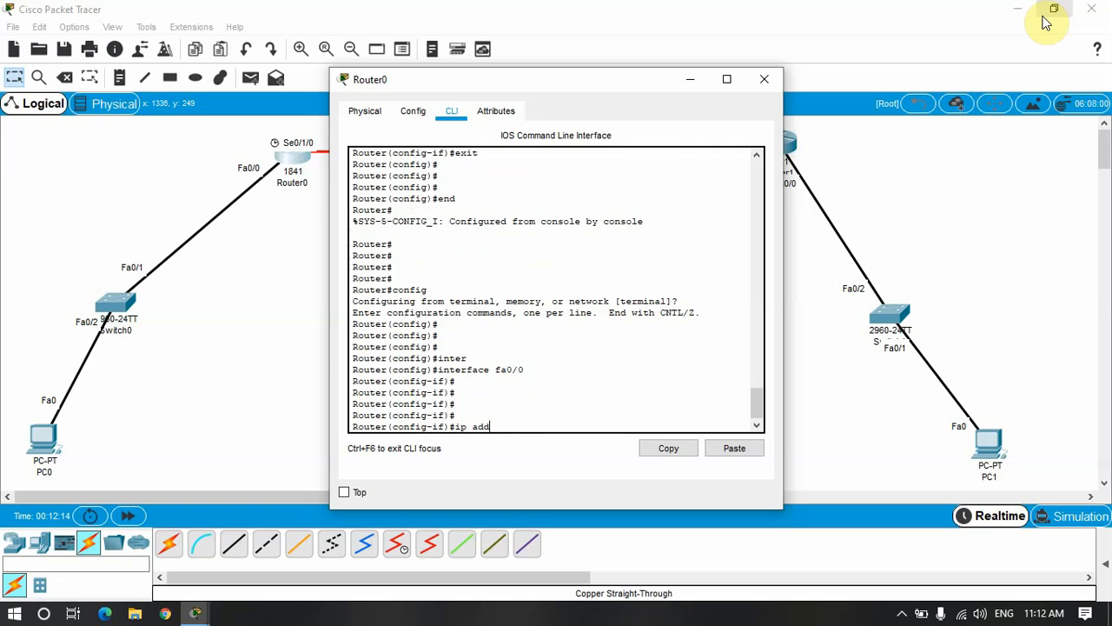
pyautogui.write(' 192.168.2.1 255.255.255.0')
pyautogui.press('Return')
pyautogui.press('Return')
pyautogui.press('Return')
pyautogui.press('Return')
pyautogui.press('Return')
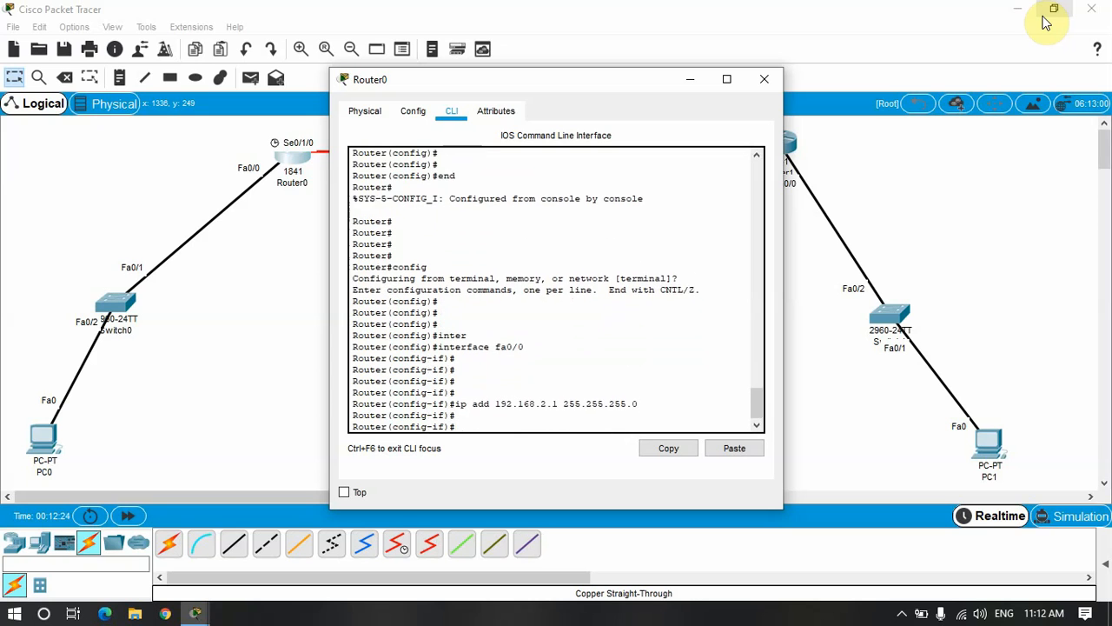
# - Enable Router0's FastEthernet0/0 interface with the no shut command
pyautogui.write('not s')
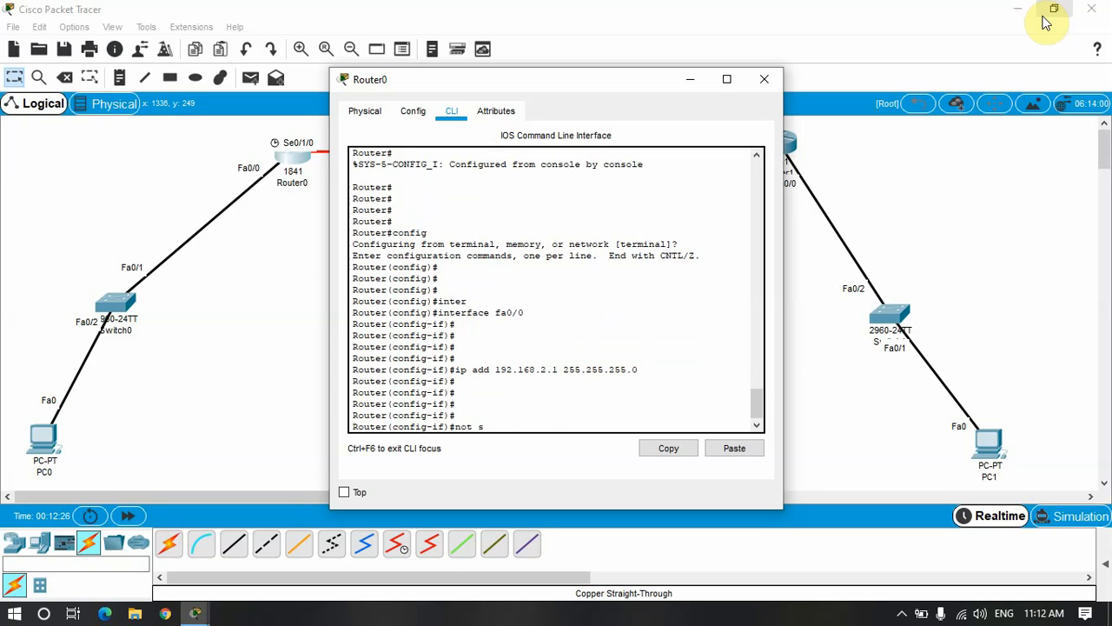
pyautogui.write('hut')
pyautogui.press('Return')
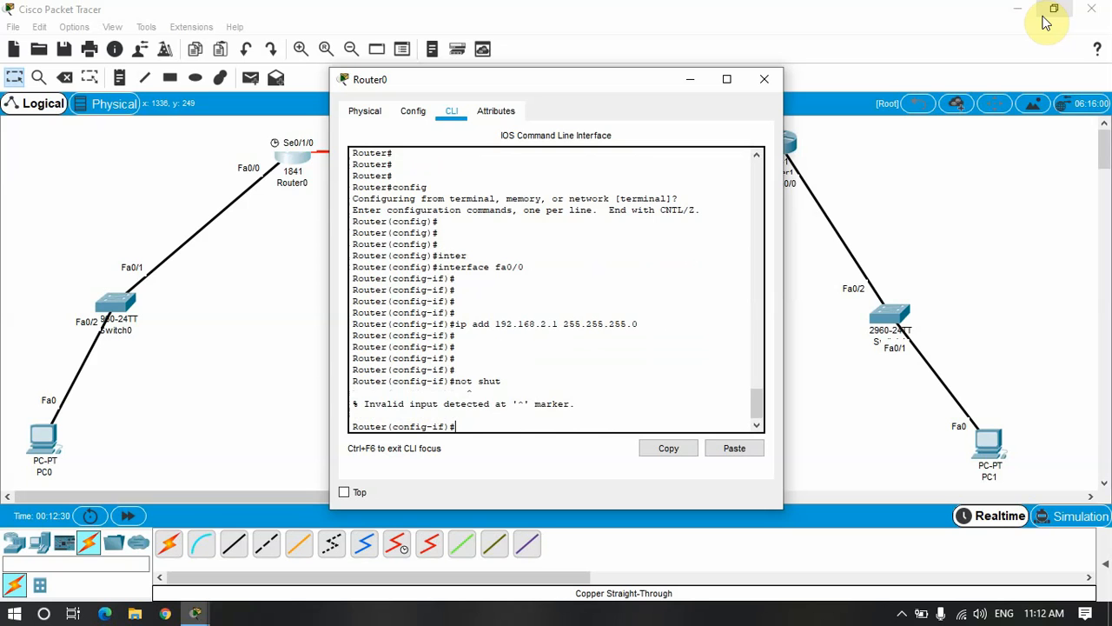
pyautogui.press('Up')
pyautogui.press('Left')
pyautogui.press('Left')
pyautogui.press('Left')
pyautogui.press('Left')
pyautogui.press('Left')
pyautogui.press('Left')
pyautogui.press('Delete')
pyautogui.press('Return')
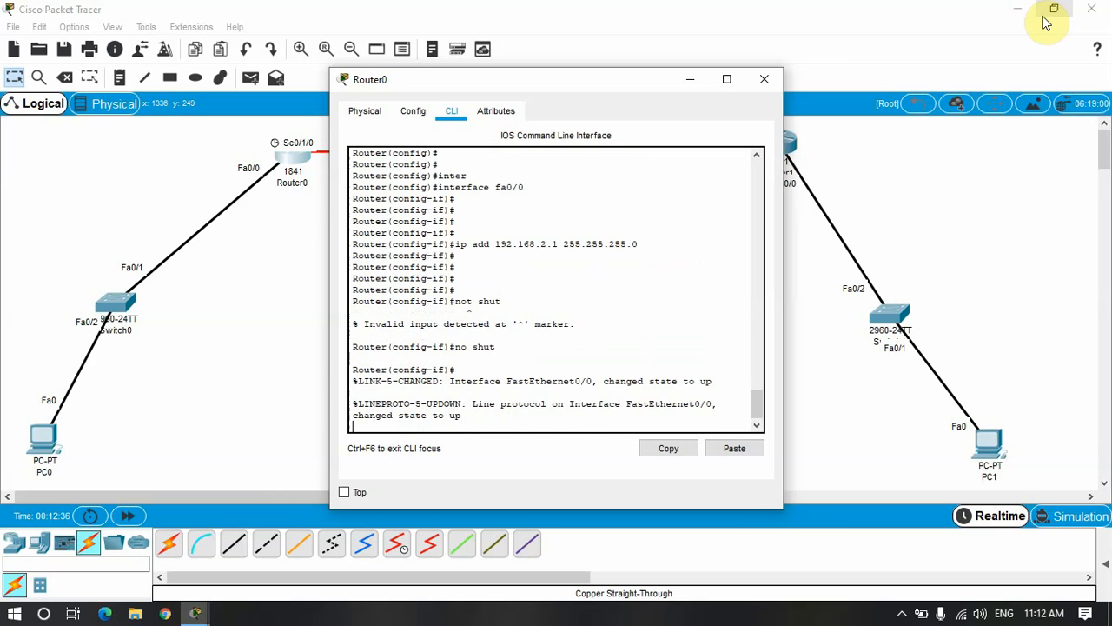
pyautogui.press('Return')
pyautogui.press('Return')
pyautogui.press('Return')
pyautogui.press('Return')
pyautogui.press('Return')
pyautogui.press('Return')
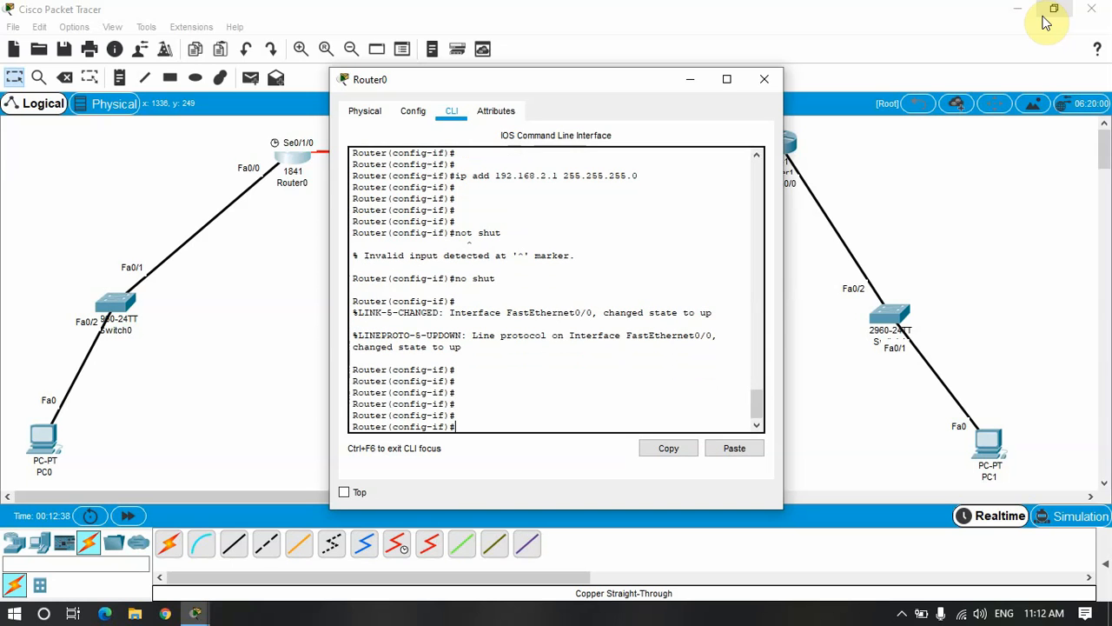
# - Exit the FastEthernet0/0 configuration on Router0 and select interface se0/1/0
pyautogui.write('exit')
pyautogui.press('Return')
pyautogui.press('Return')
pyautogui.press('Return')
pyautogui.press('Return')
pyautogui.press('Return')
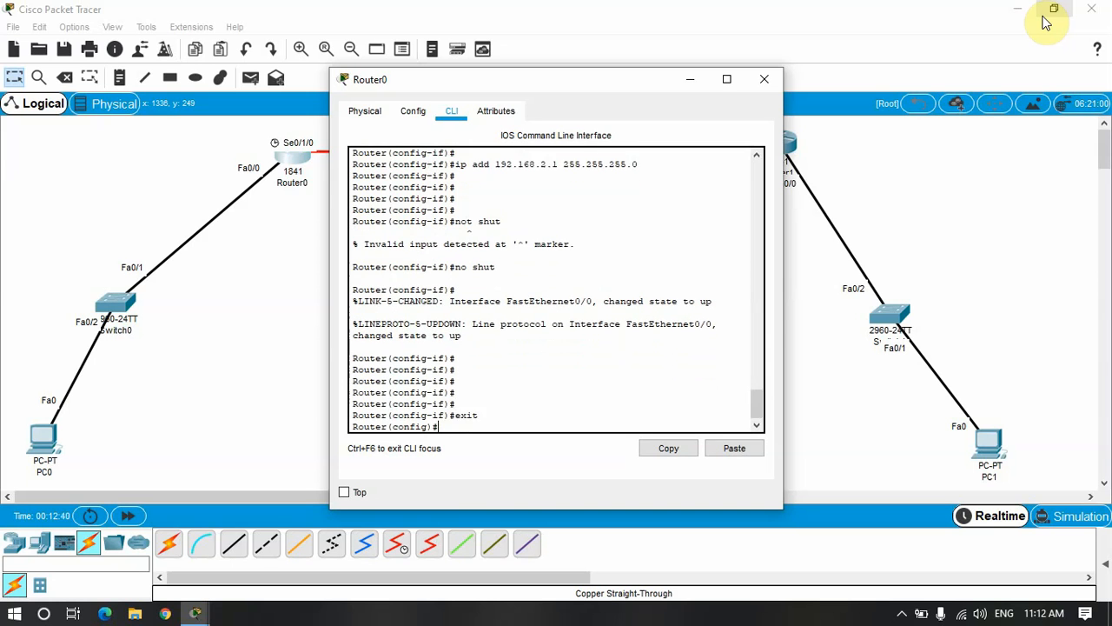
pyautogui.write('i')
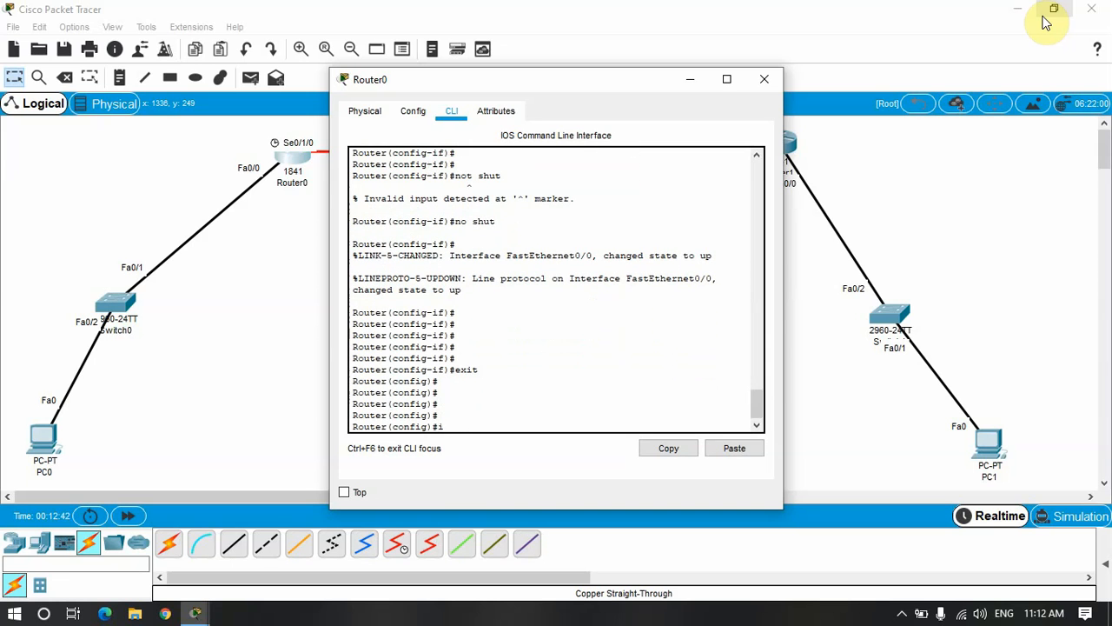
pyautogui.write('nterfac')
pyautogui.press('Tab')
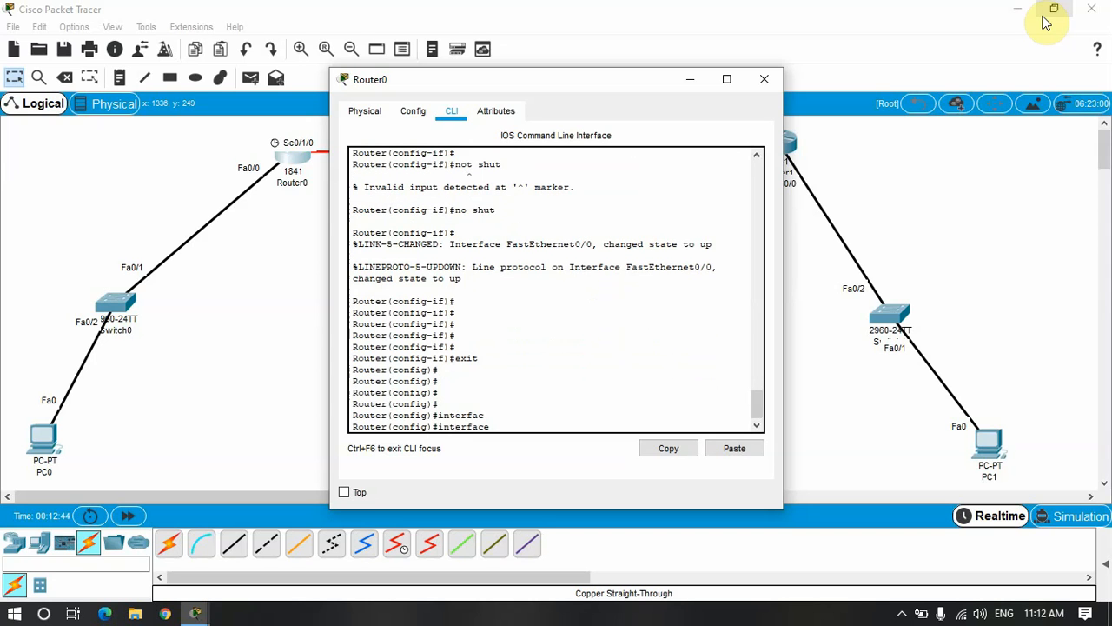
pyautogui.write('se0//1/0')
pyautogui.press('BackSpace')
pyautogui.press('Return')
pyautogui.press('Return')
pyautogui.press('Return')
pyautogui.press('Return')
pyautogui.press('Return')
# - Assign IP address 192.168.3.1 with subnet mask 255.255.255.0 to Router0's Serial0/1/0
pyautogui.write('ip ')
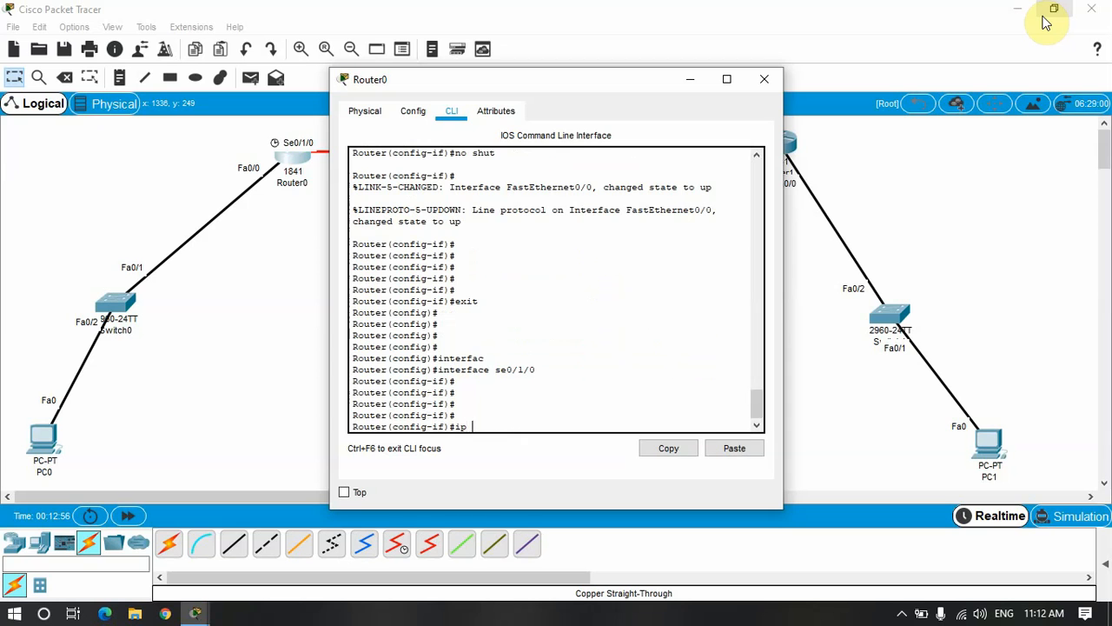
pyautogui.write('add 192.168.3.1 255.255.255.255.0')
pyautogui.press('Return')
pyautogui.press('Return')
pyautogui.press('Return')
pyautogui.press('Return')
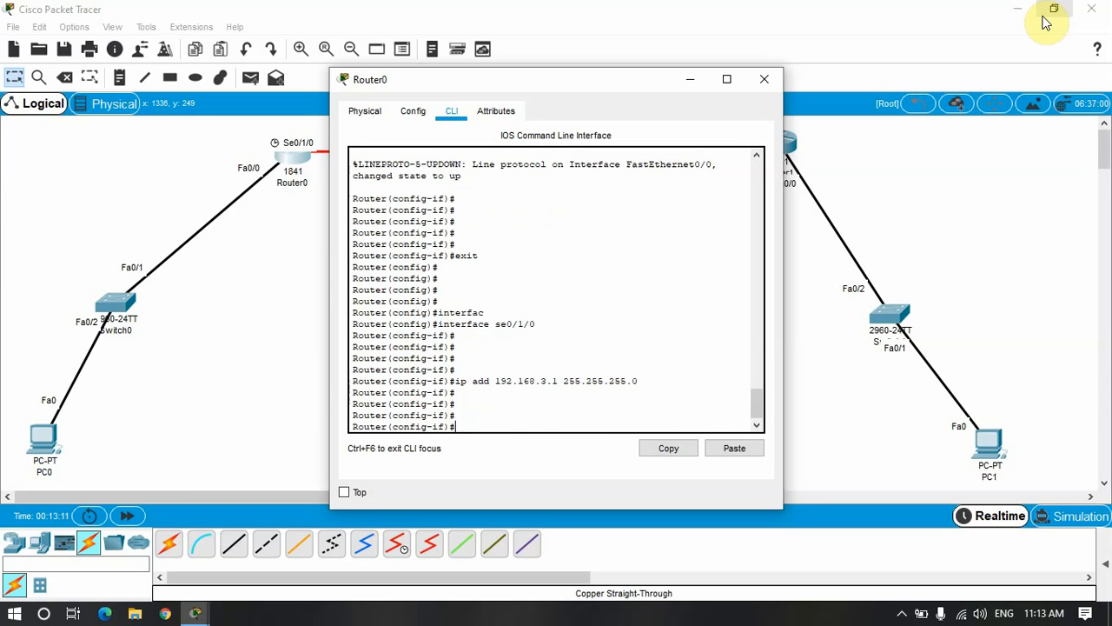
# - Enable Router0's Serial0/1/0 interface with the no shut command
pyautogui.write('no shut')
pyautogui.press('Return')
pyautogui.write('4')
pyautogui.press('Return')
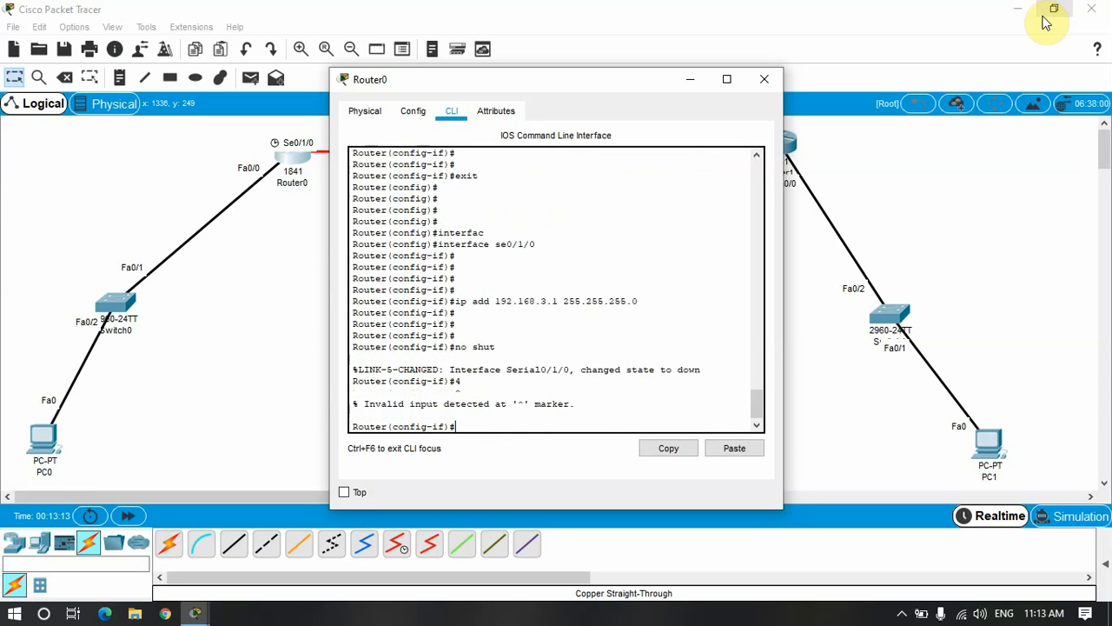
pyautogui.press('Return')
pyautogui.press('Return')
pyautogui.press('Return')
pyautogui.press('Return')
pyautogui.press('Return')
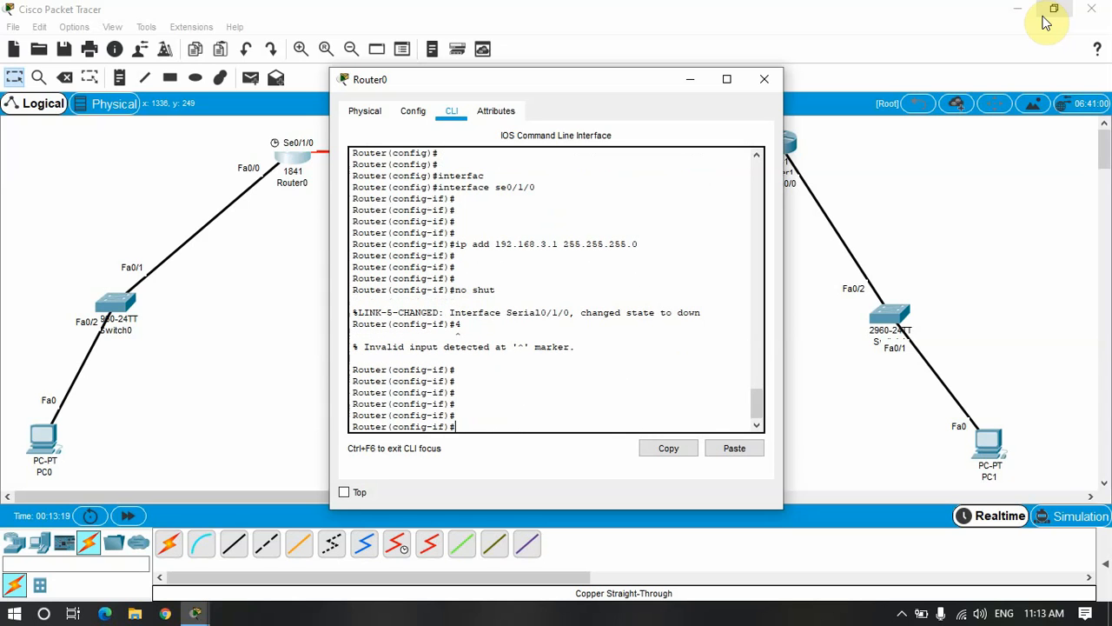
# - End configuration mode on Router0, save its configuration with the wr command, and close the router's window
pyautogui.write('end')
pyautogui.press('Return')
pyautogui.write('wr')
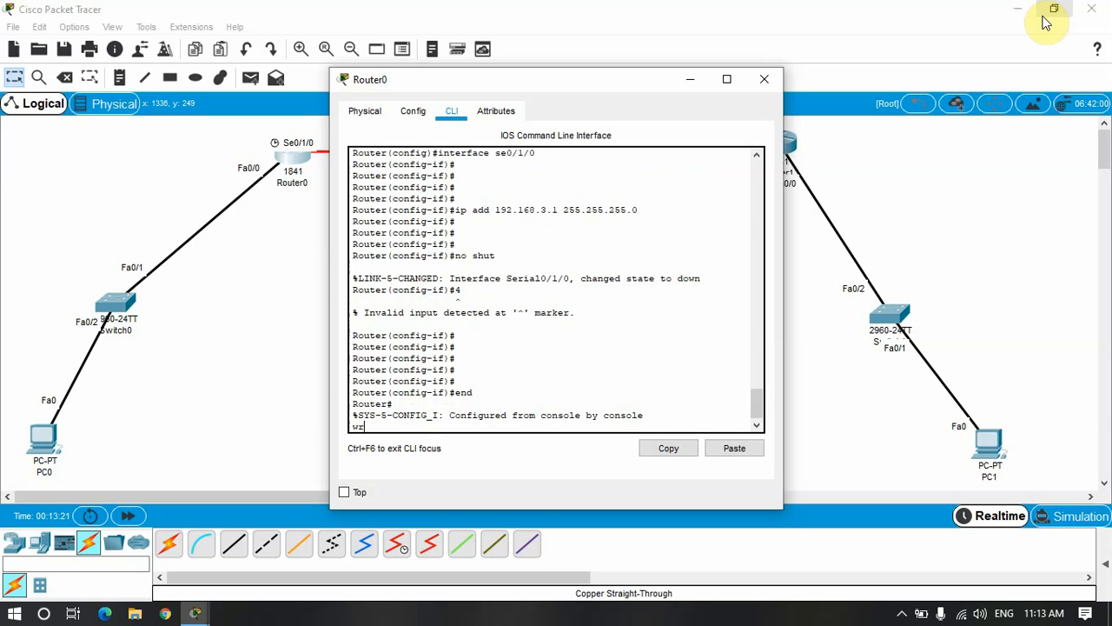
pyautogui.press('Return')
pyautogui.press('Return')
pyautogui.press('Return')
pyautogui.press('Return')
pyautogui.press('Return')
pyautogui.press('Return')
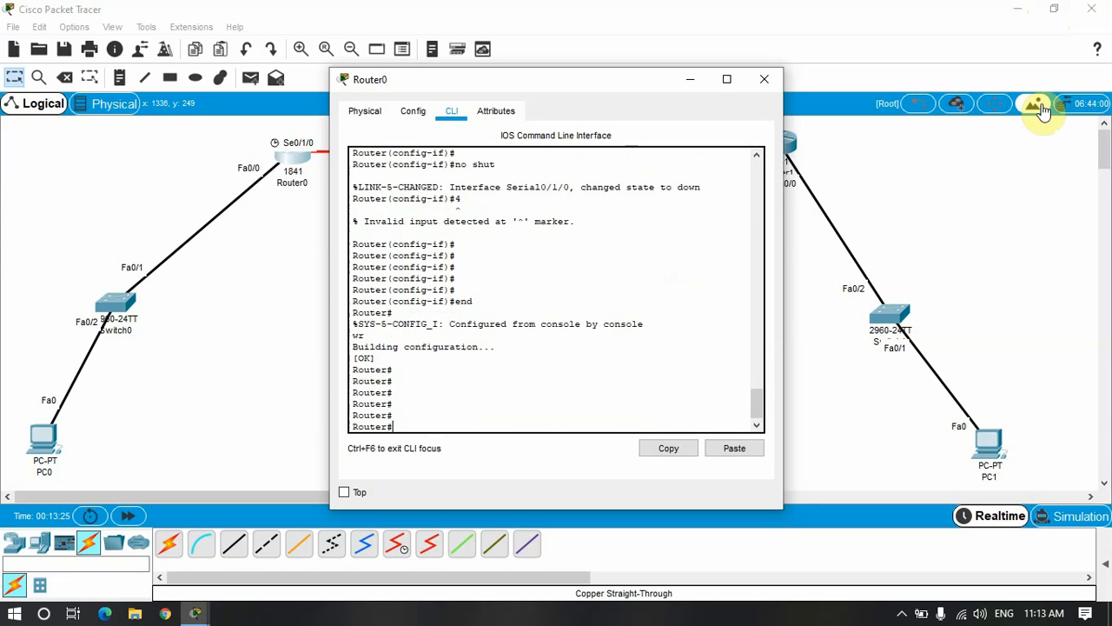
pyautogui.click(763, 79)
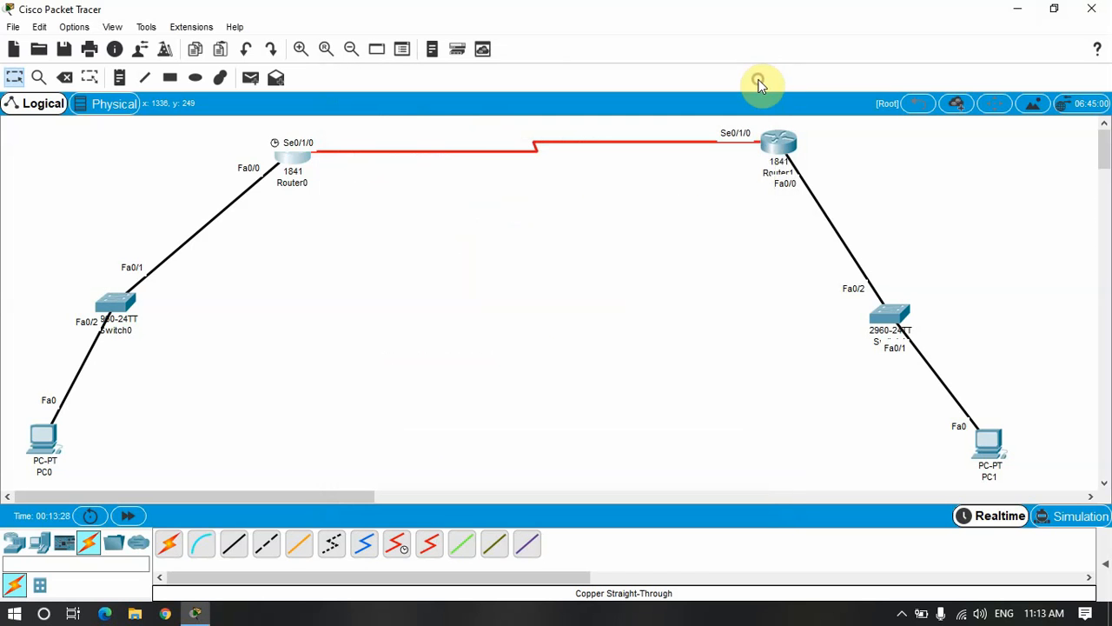
# - Open Router1's command line interface and decline the initial configuration dialog to reach the Router prompt
pyautogui.click(778, 144)
pyautogui.moveTo(521, 75); pyautogui.dragTo(282, 59)
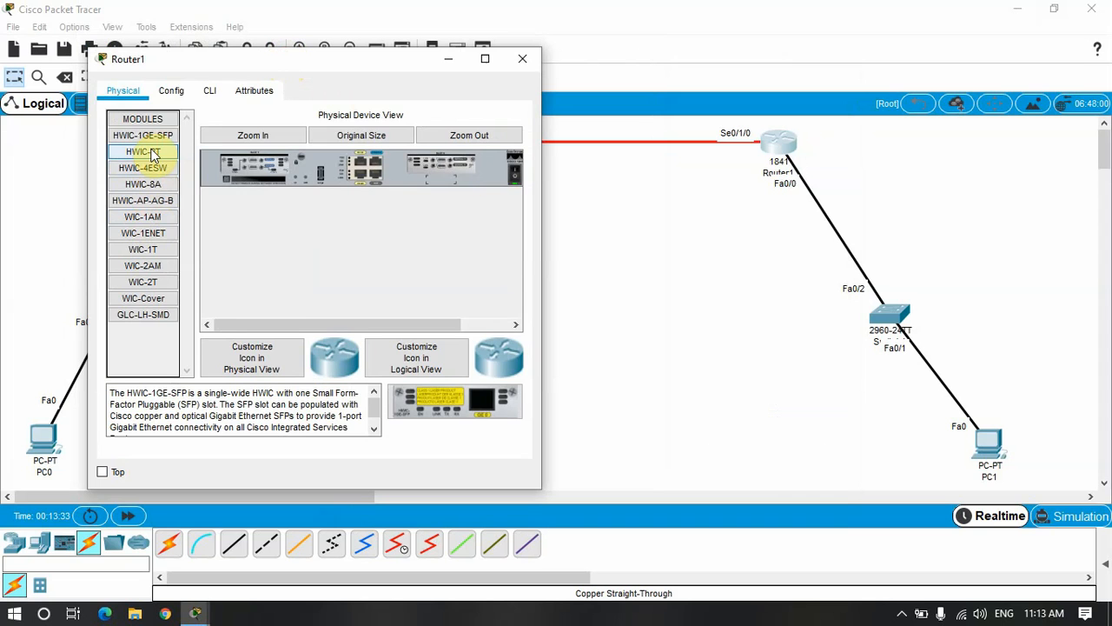
pyautogui.click(209, 91)
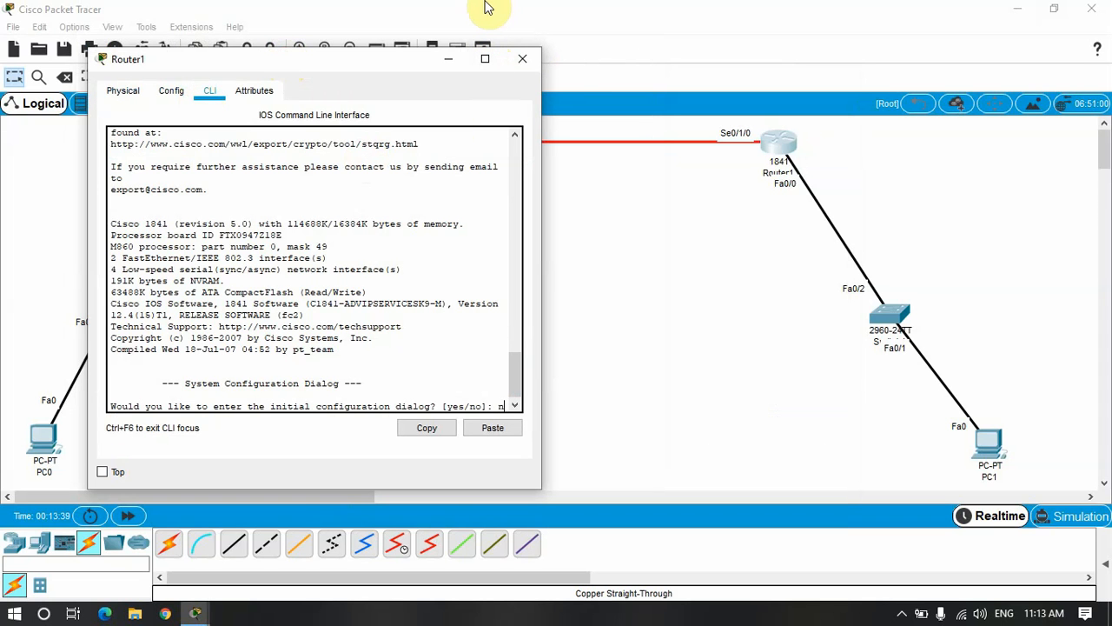
pyautogui.write('n')
pyautogui.press('Return')
pyautogui.press('Return')
pyautogui.press('Return')
pyautogui.press('Return')
pyautogui.press('Return')
pyautogui.press('Return')
# - Enter privileged mode and then global configuration mode on Router1 with the en and conf t commands
pyautogui.write('en')
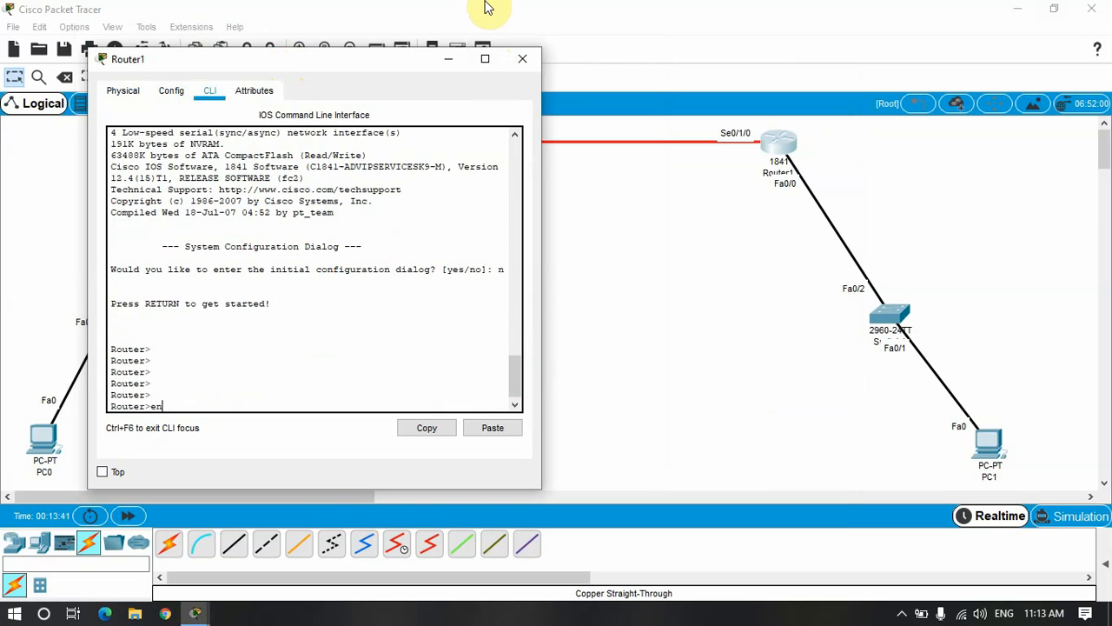
pyautogui.press('Return')
pyautogui.press('Return')
pyautogui.write('cond')
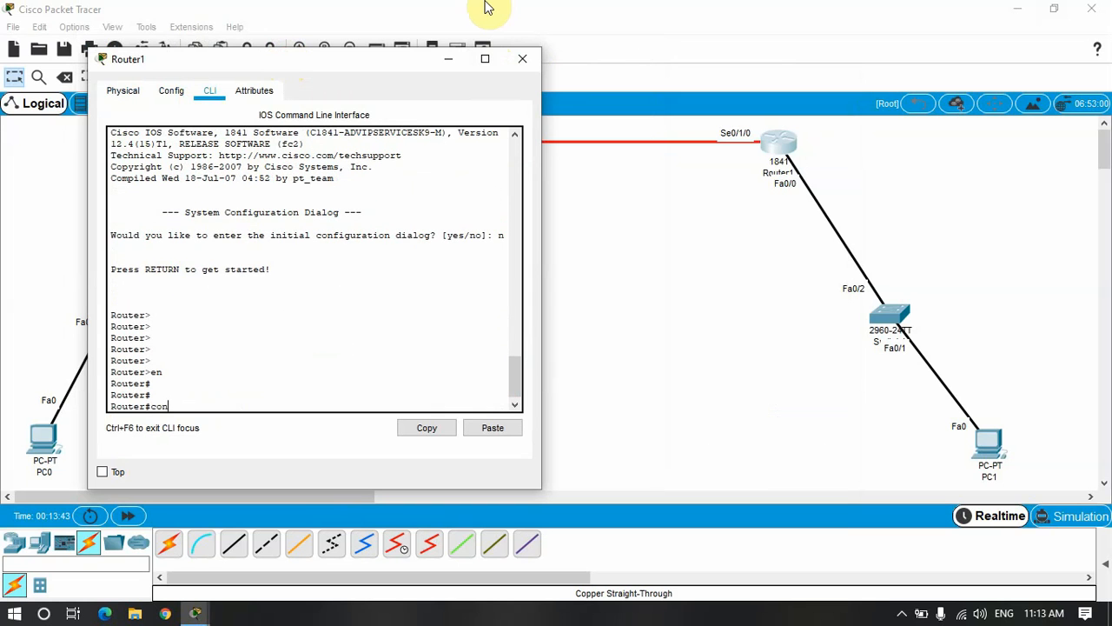
pyautogui.press('BackSpace')
pyautogui.write('f t')
pyautogui.press('Return')
pyautogui.press('Return')
pyautogui.press('Return')
pyautogui.press('Return')
pyautogui.press('Return')
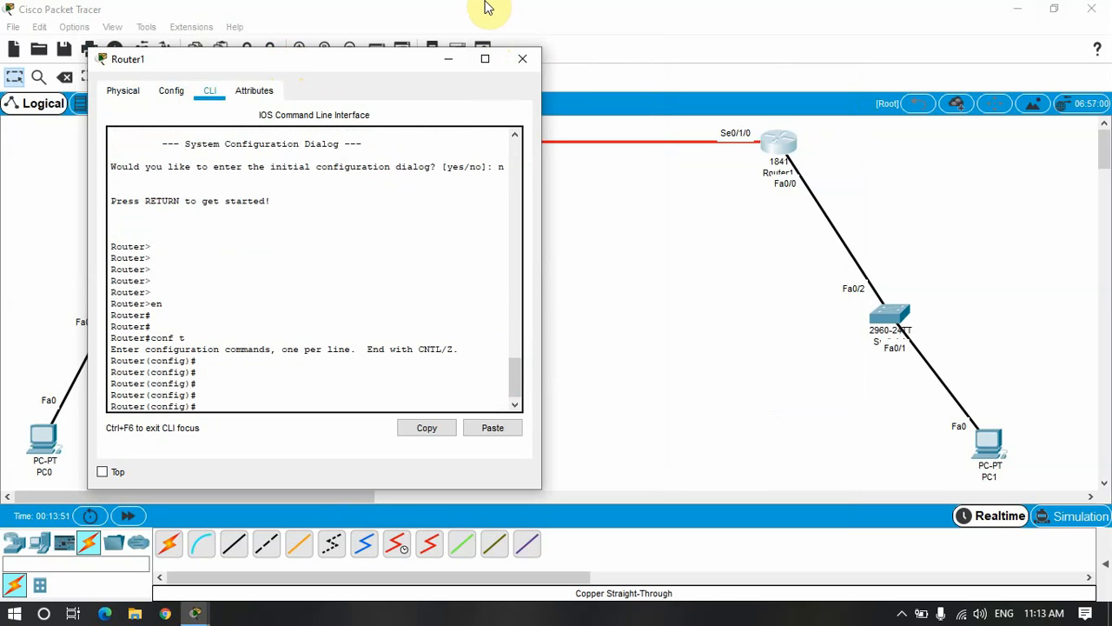
# - Select interface se0/1/0 for configuration on Router1
pyautogui.write('interfa')
pyautogui.press('Tab')
pyautogui.write('se0')
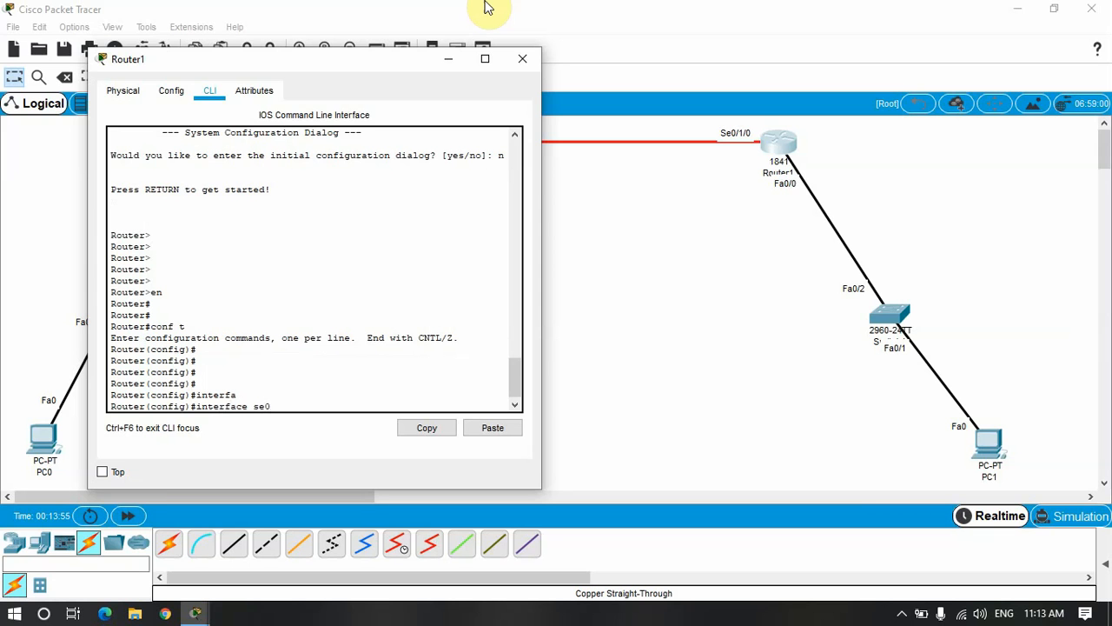
pyautogui.write('/01/')
pyautogui.press('BackSpace')
pyautogui.press('BackSpace')
pyautogui.press('BackSpace')
pyautogui.write('1/0')
pyautogui.press('Return')
pyautogui.press('Return')
pyautogui.press('Return')
pyautogui.press('Return')
pyautogui.press('Return')
# - Assign IP address 192.168.3.2 with subnet mask 255.255.255.0 to Router1's Serial0/1/0
pyautogui.write('i')
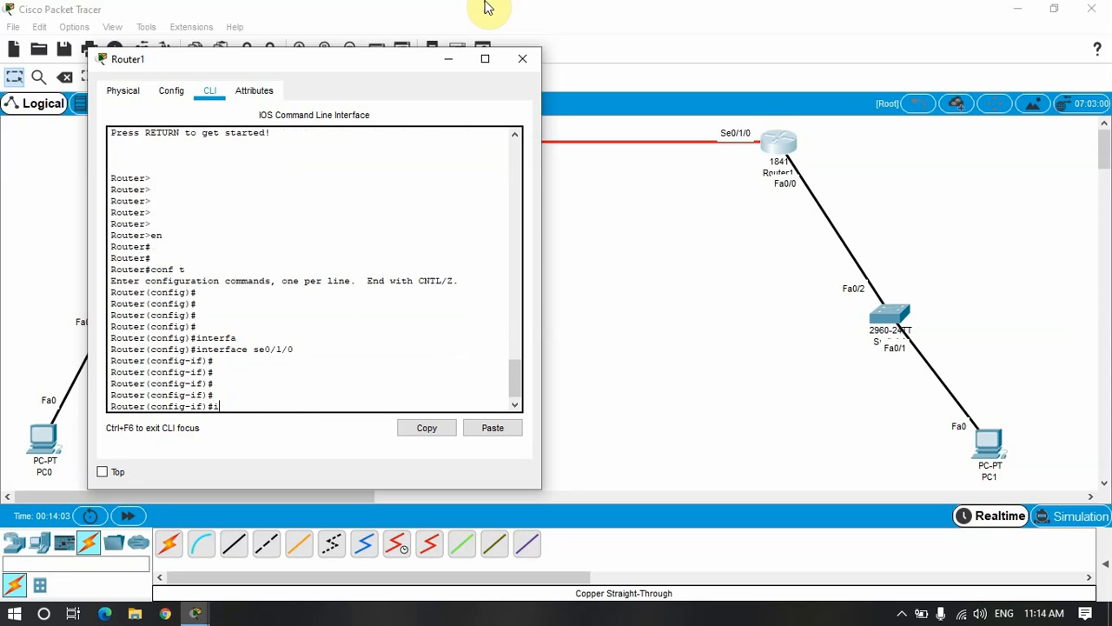
pyautogui.write('p add 192.168.3.2 255.255.255.0')
pyautogui.press('Return')
pyautogui.press('Return')
pyautogui.press('Return')
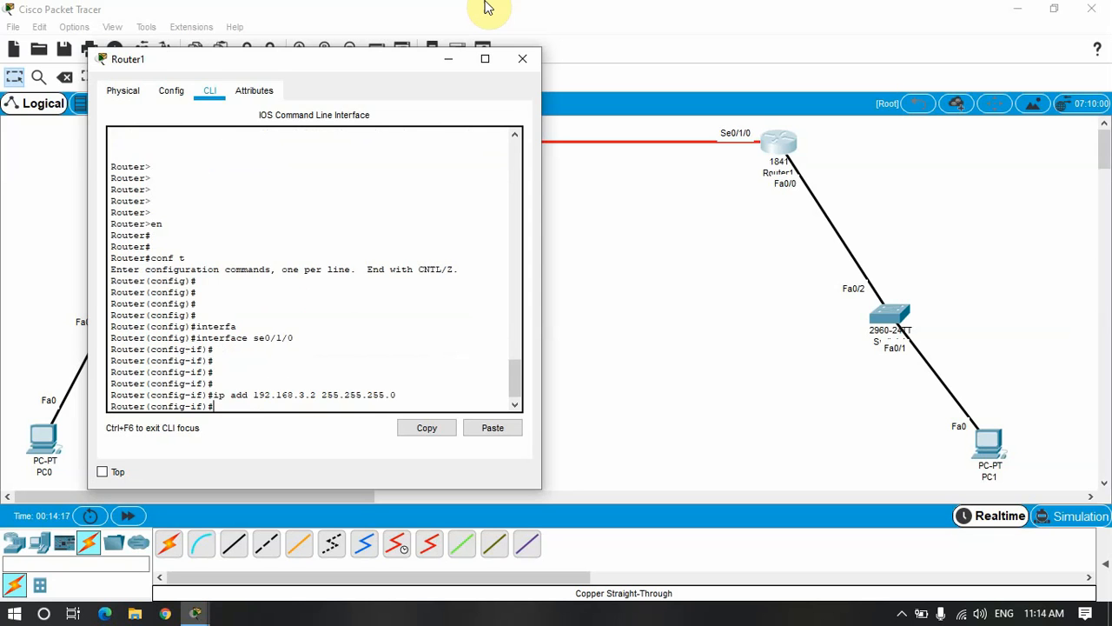
# - Enable Router1's Serial0/1/0 interface with the no shut command
pyautogui.write('no shut')
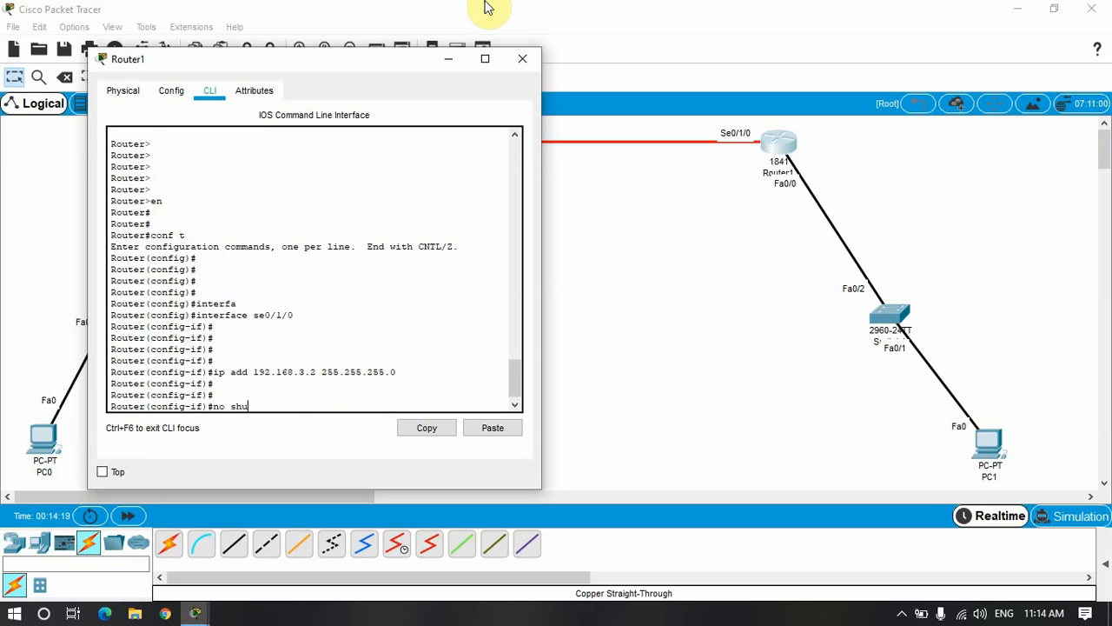
pyautogui.press('Return')
pyautogui.press('Return')
pyautogui.press('Return')
pyautogui.press('Return')
pyautogui.press('Return')
pyautogui.press('Return')
# - Exit the Serial0/1/0 interface configuration on Router1, returning to global configuration mode
pyautogui.write("exit'")
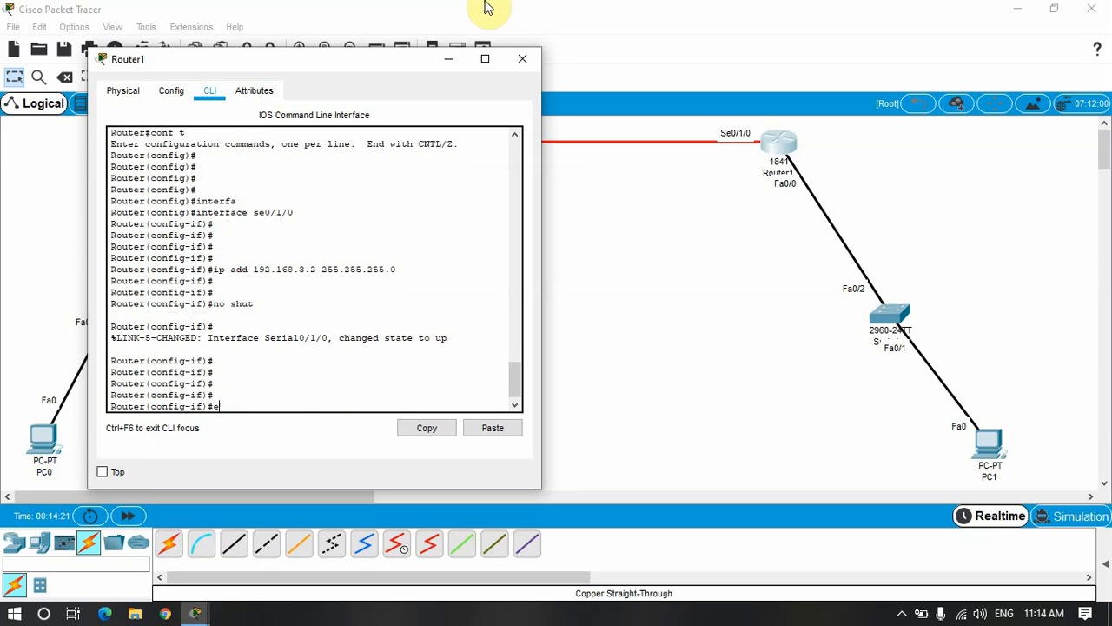
pyautogui.press('Return')
pyautogui.press('Return')
pyautogui.press('Return')
pyautogui.press('Return')
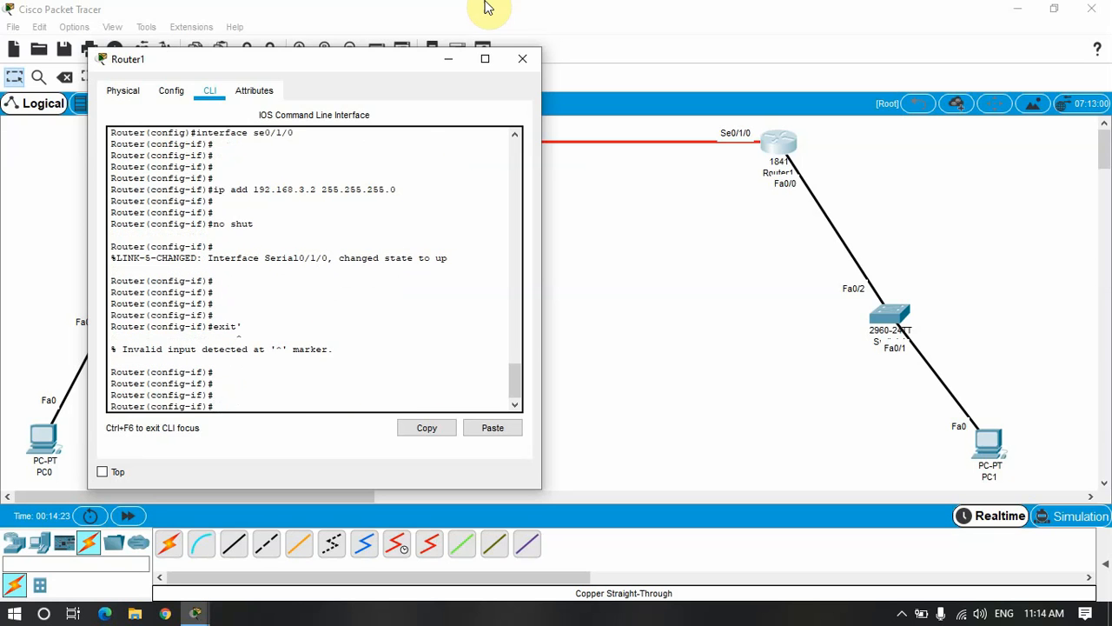
pyautogui.write('r')
pyautogui.press('BackSpace')
pyautogui.write('exit')
pyautogui.press('Return')
pyautogui.press('Return')
pyautogui.press('Return')
pyautogui.press('Return')
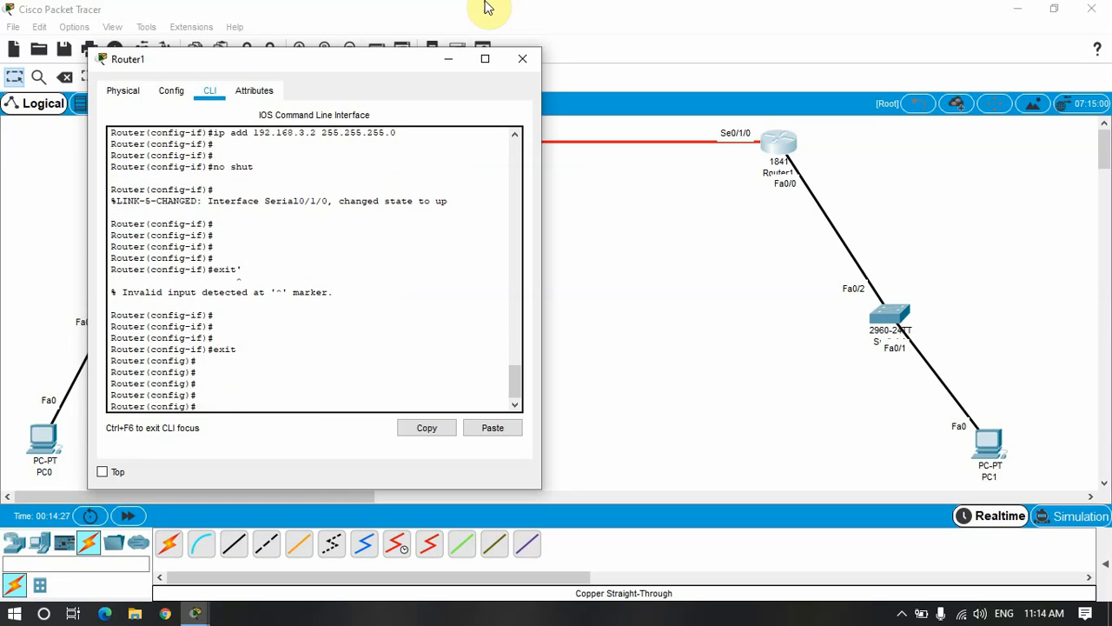
# - Select interface fa0/0 for configuration on Router1
pyautogui.write('interface ')
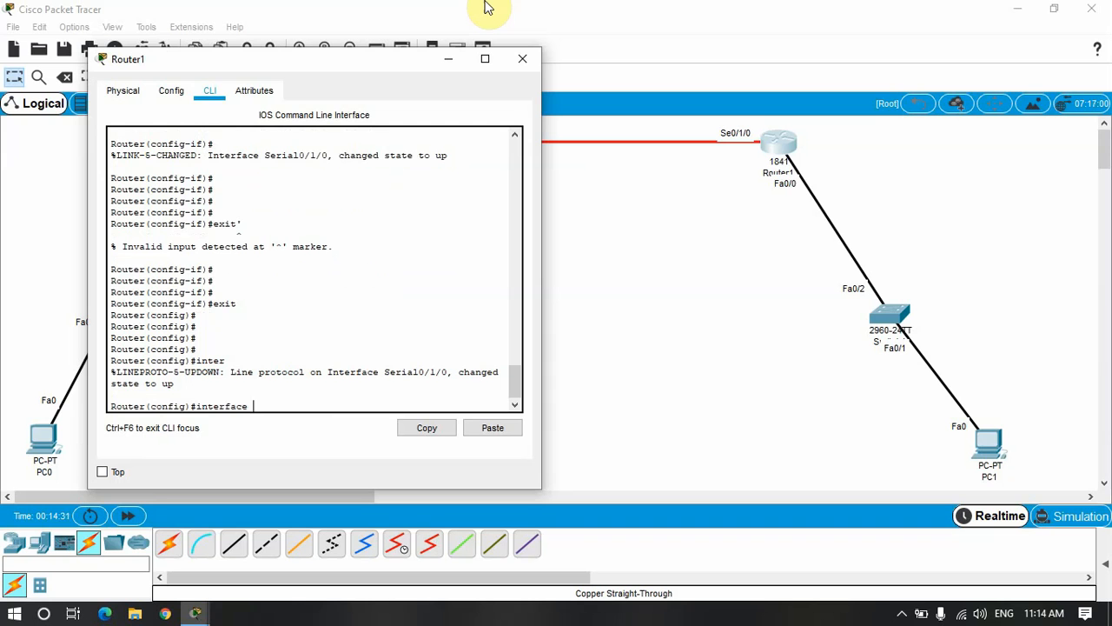
pyautogui.write('fa0/0')
pyautogui.press('Return')
pyautogui.press('Return')
pyautogui.press('Return')
pyautogui.press('Return')
# - Assign IP address 192.168.4.1 with subnet mask 255.255.255.0 to Router1's FastEthernet0/0
pyautogui.write('i')
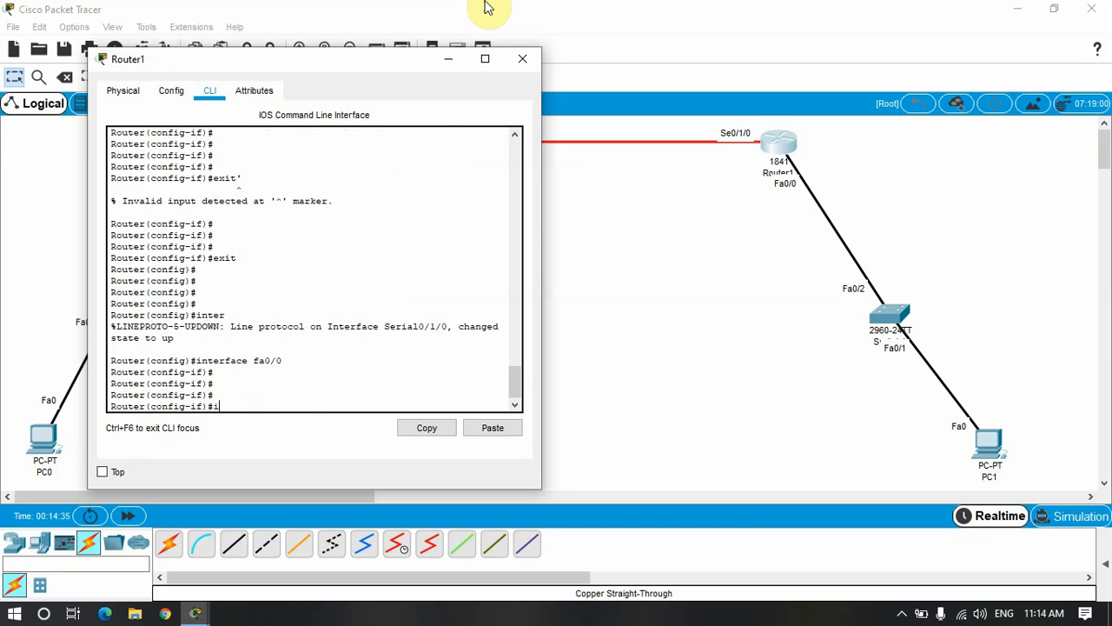
pyautogui.write('p add 192.168.4.1')
pyautogui.press('Return')
pyautogui.press('Return')
pyautogui.press('Return')
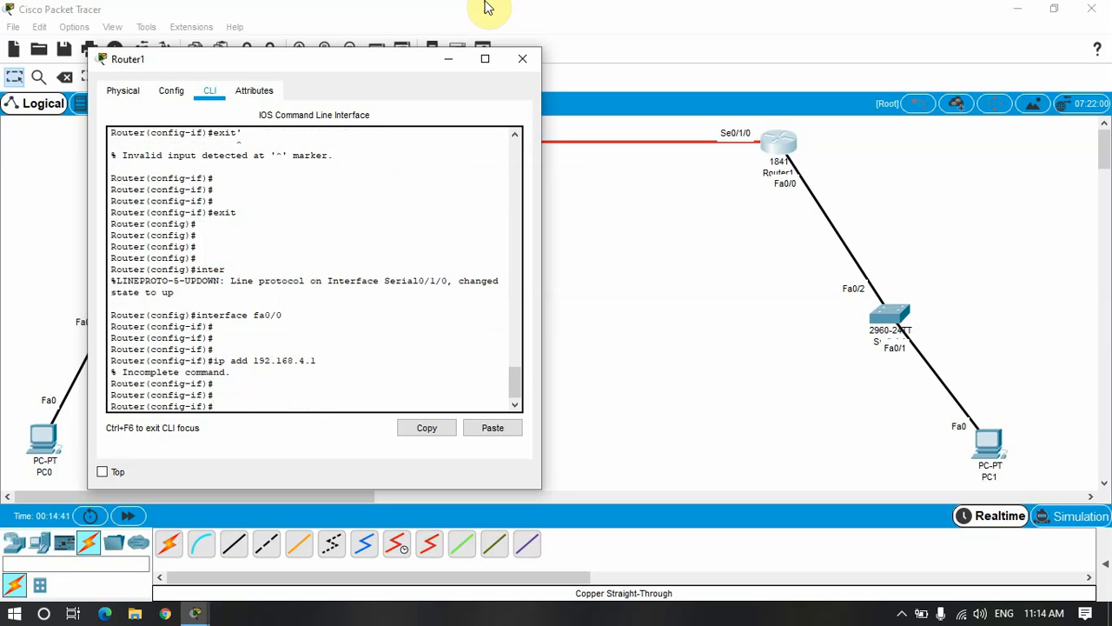
pyautogui.press('Up')
pyautogui.write('255.255.255.0')
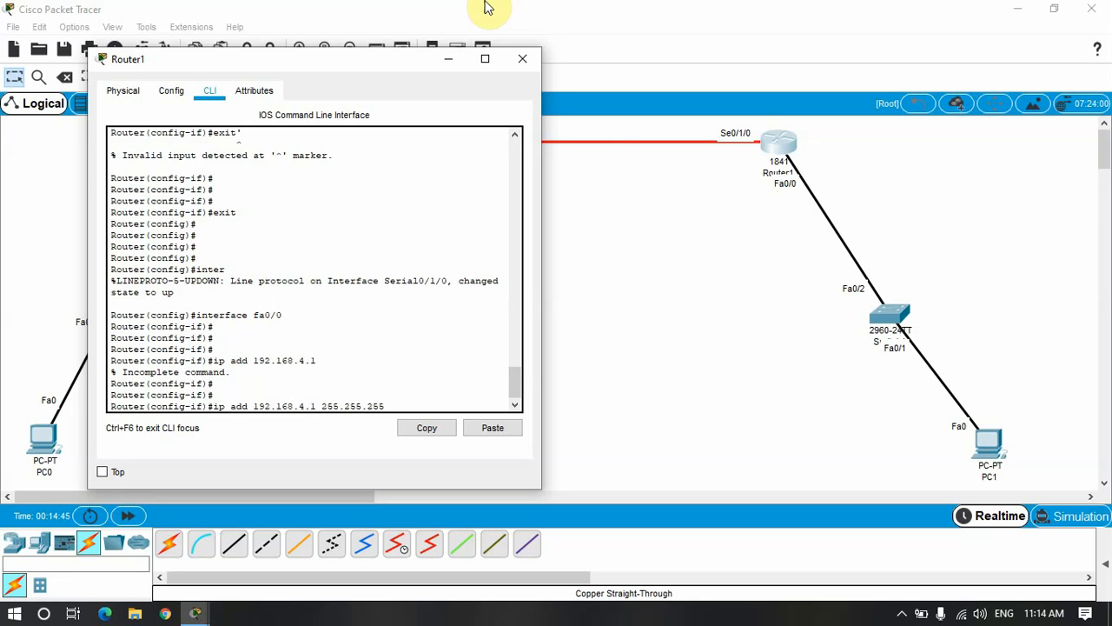
pyautogui.press('Return')
pyautogui.press('Return')
pyautogui.press('Return')
pyautogui.press('Return')
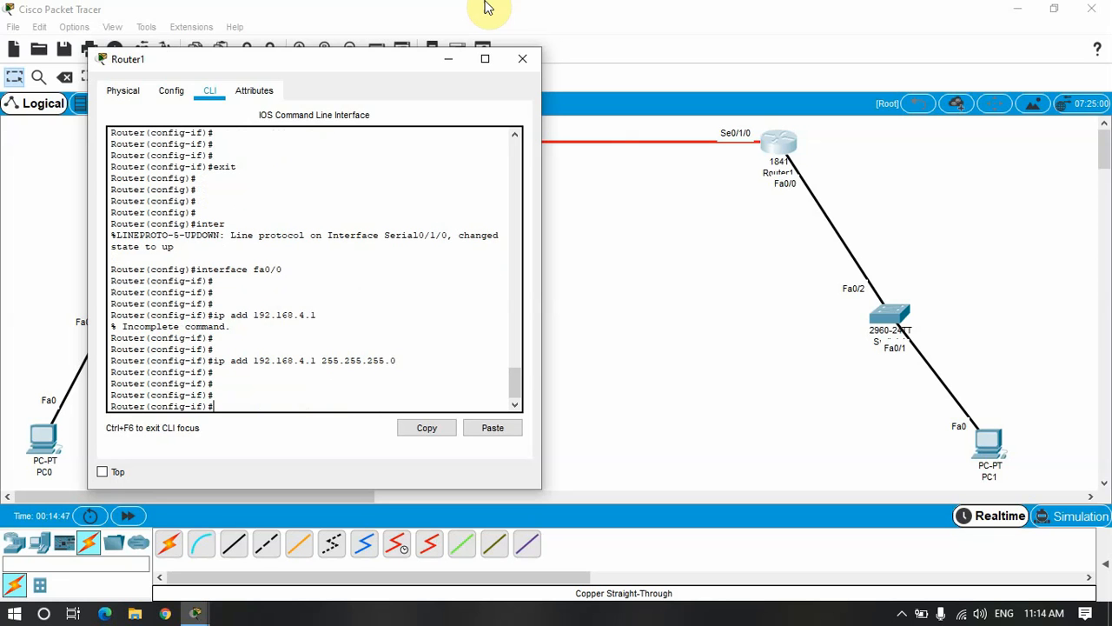
# - Enable Router1's FastEthernet0/0 interface with the no shut command
pyautogui.write('no shut')
pyautogui.press('Return')
pyautogui.press('Return')
pyautogui.press('Return')
pyautogui.press('Return')
pyautogui.press('Return')
pyautogui.press('Return')
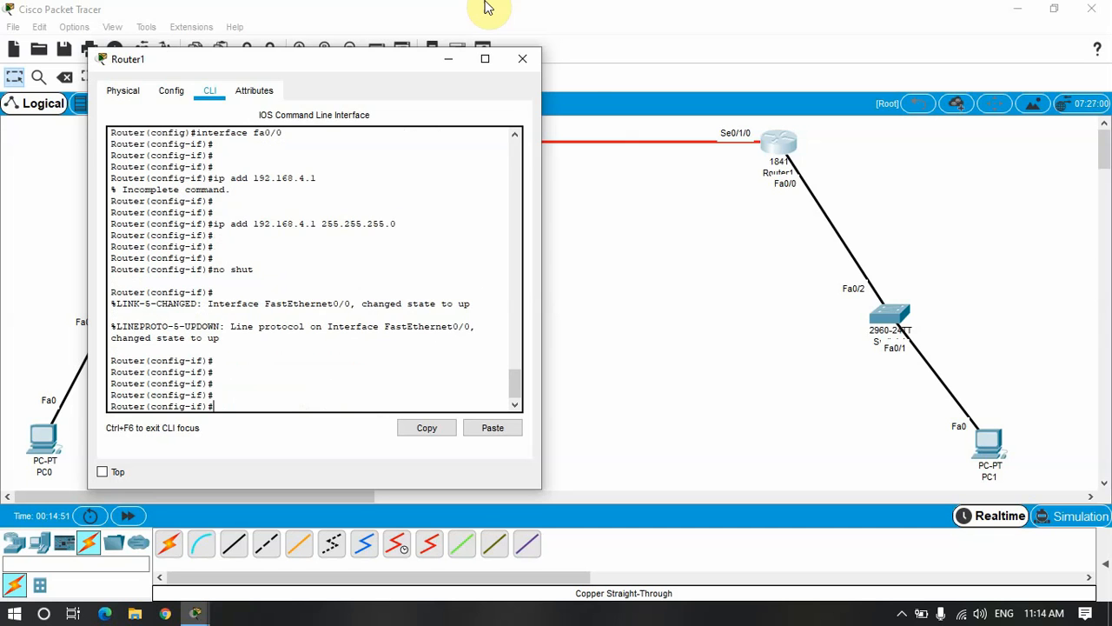
# - End configuration mode on Router1, save its configuration with the wr command, and close the router's window
pyautogui.write('end')
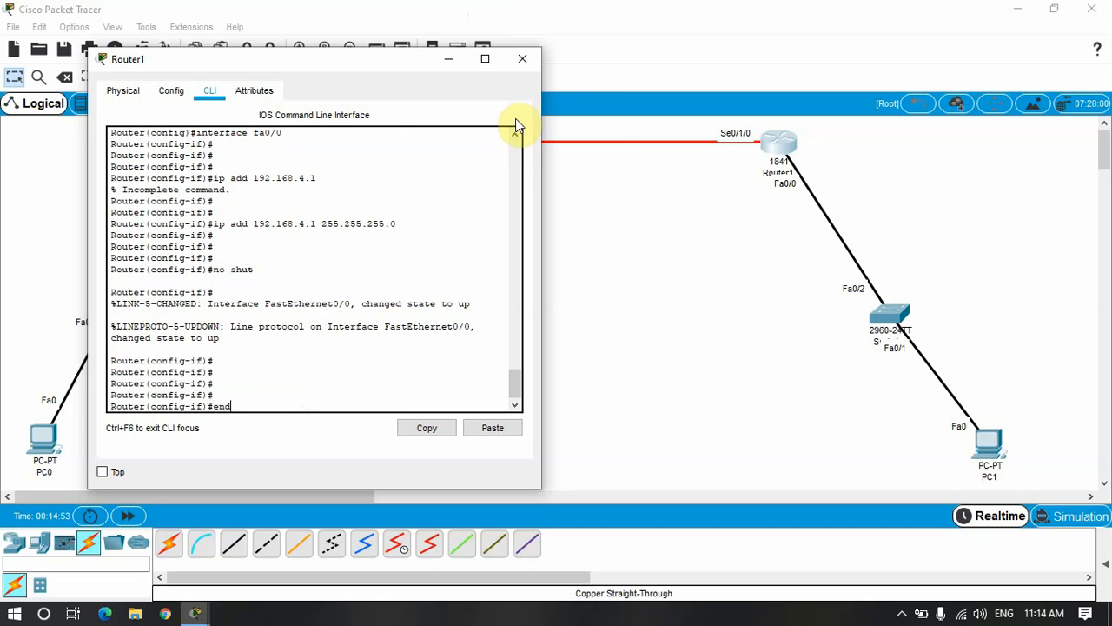
pyautogui.press('Return')
pyautogui.press('Return')
pyautogui.press('Return')
pyautogui.write('wr')
pyautogui.press('Return')
pyautogui.press('Return')
pyautogui.press('Return')
pyautogui.press('Return')
pyautogui.press('Return')
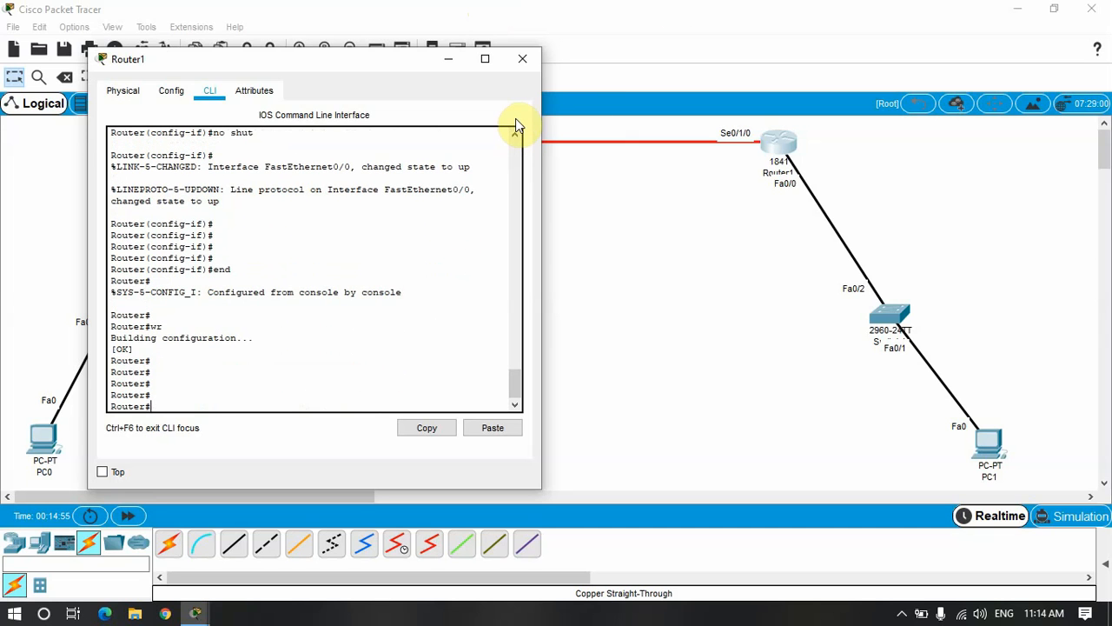
pyautogui.click(521, 60)
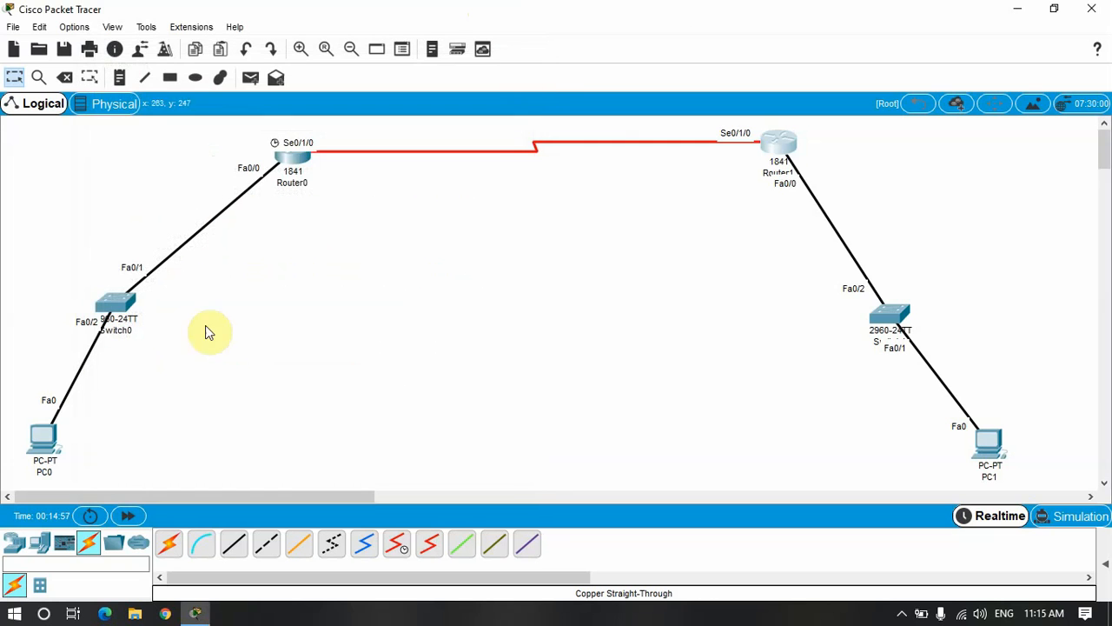
# - Configure PC0 with static IP address 192.168.2.5, subnet mask 255.255.255.0 and default gateway 192.168.2.1
pyautogui.click(42, 445)
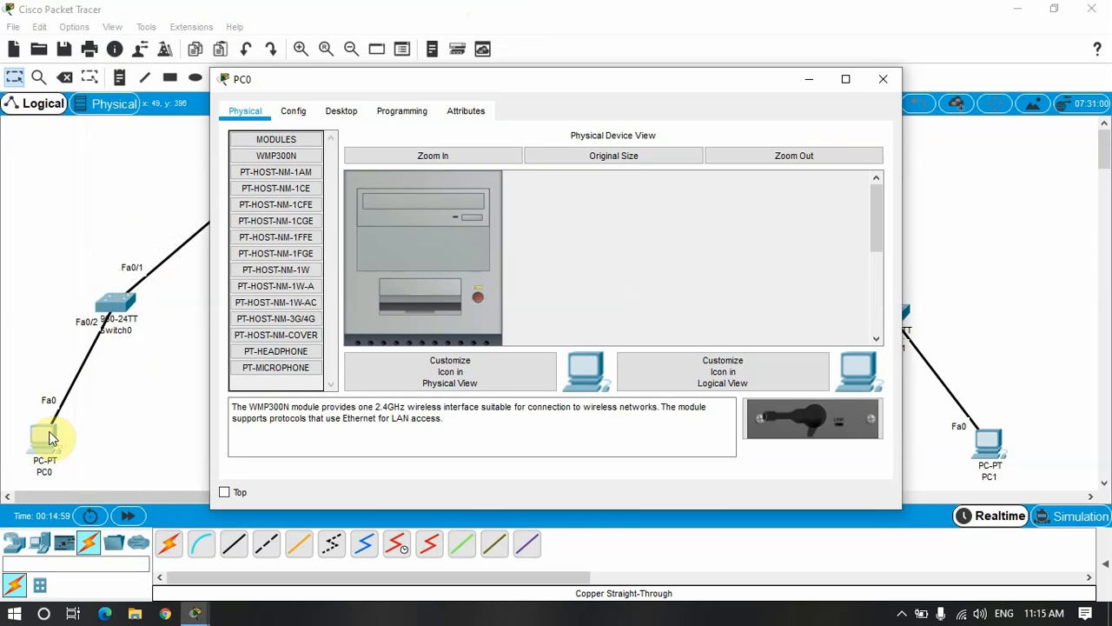
pyautogui.click(335, 113)
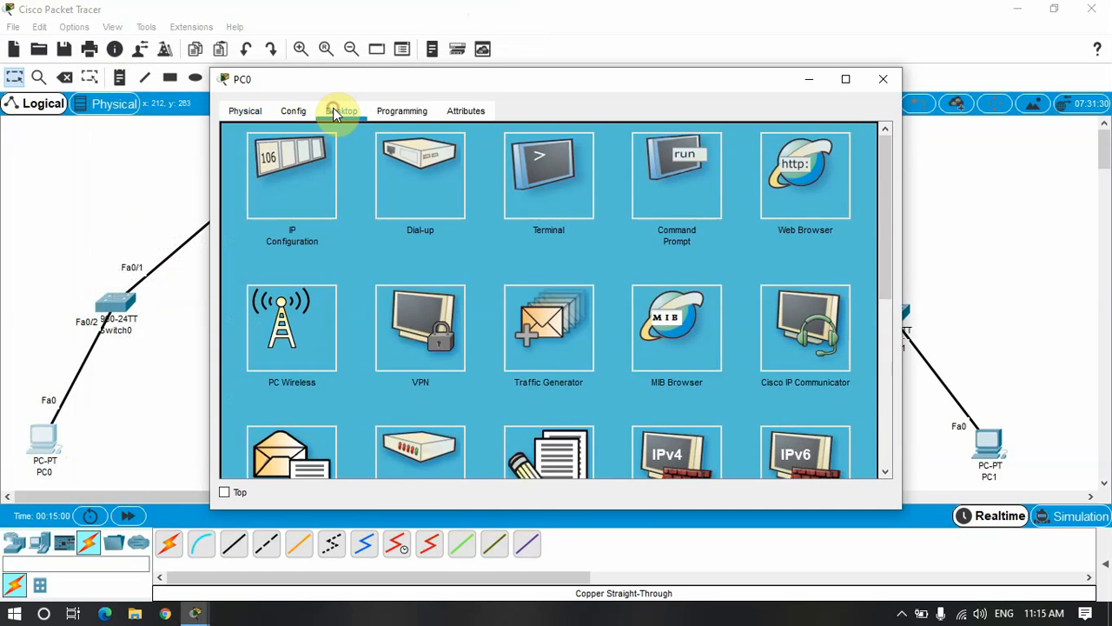
pyautogui.click(251, 182)
pyautogui.click(495, 154)
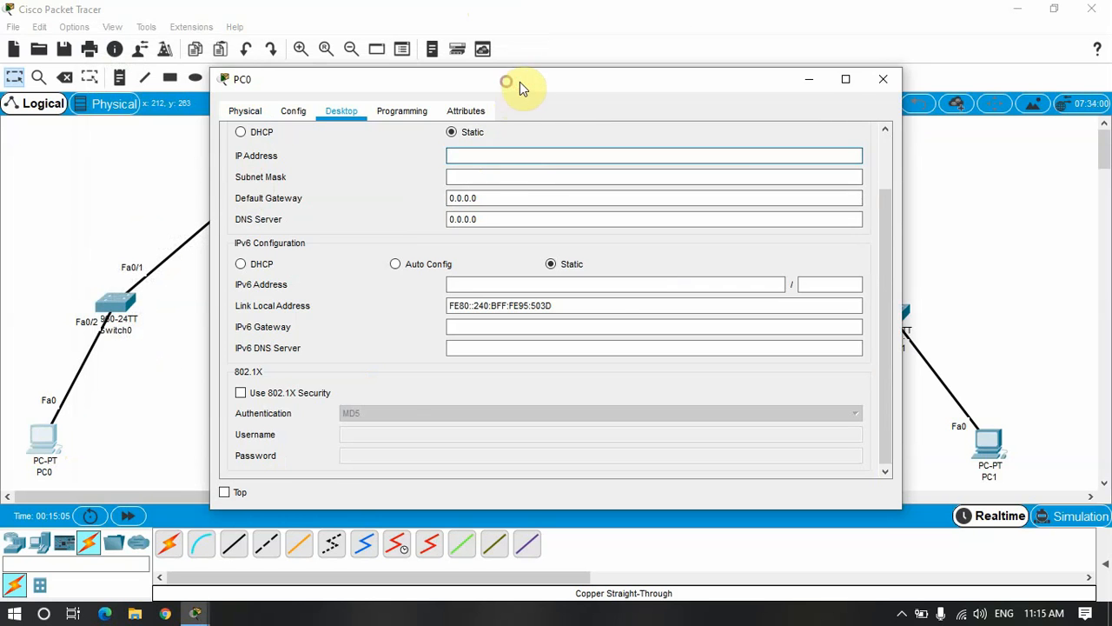
pyautogui.moveTo(520, 82); pyautogui.dragTo(622, 86)
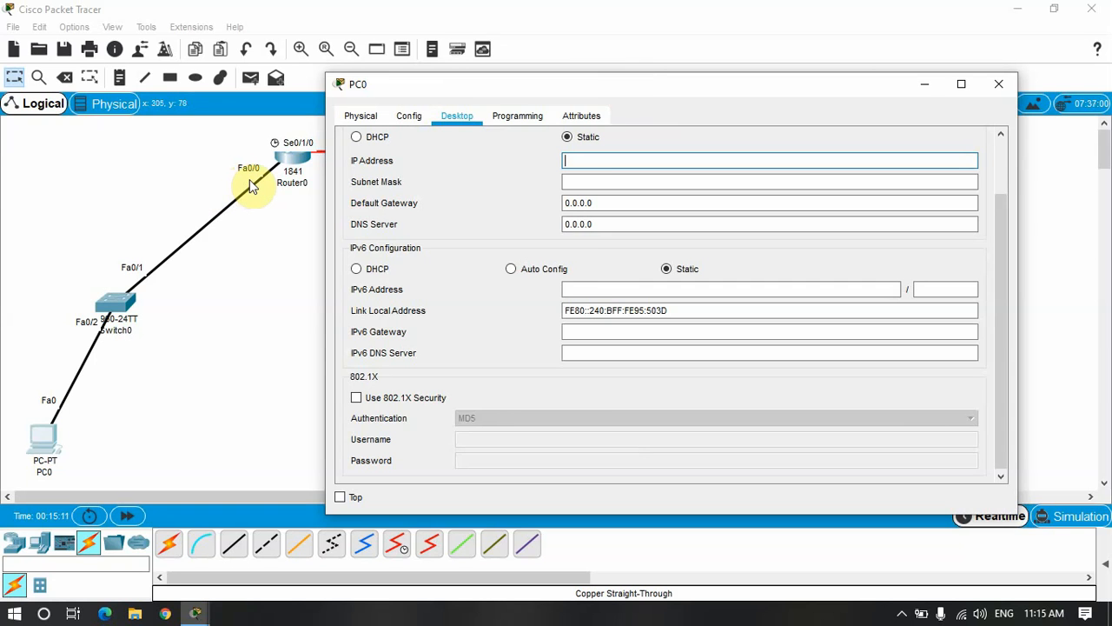
pyautogui.write('192.168.2.5')
pyautogui.press('Tab')
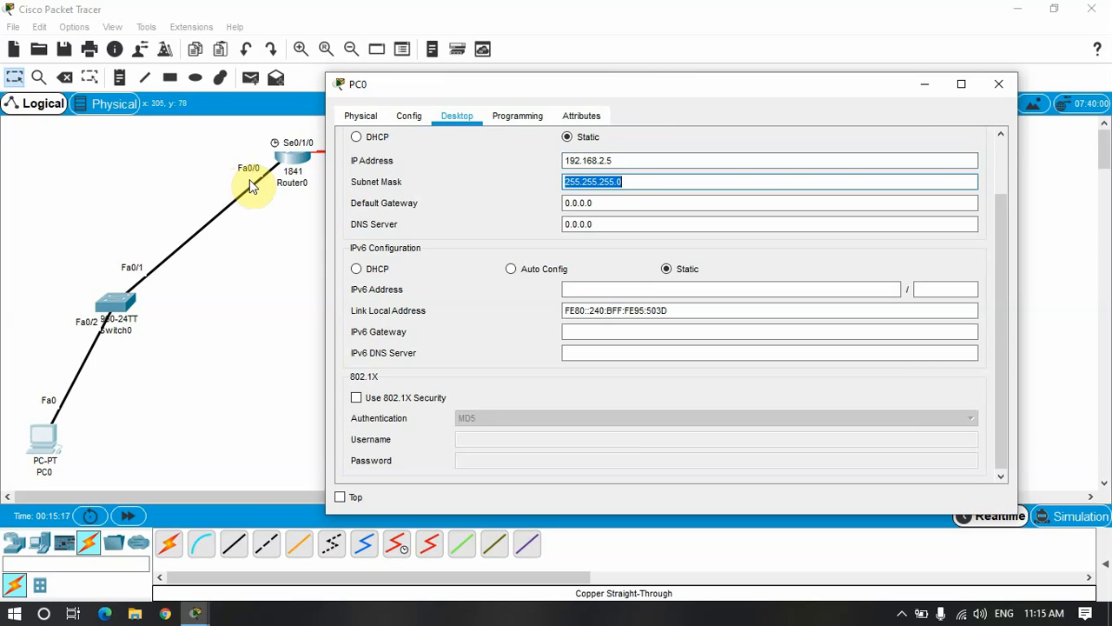
pyautogui.press('Tab')
pyautogui.write('19')
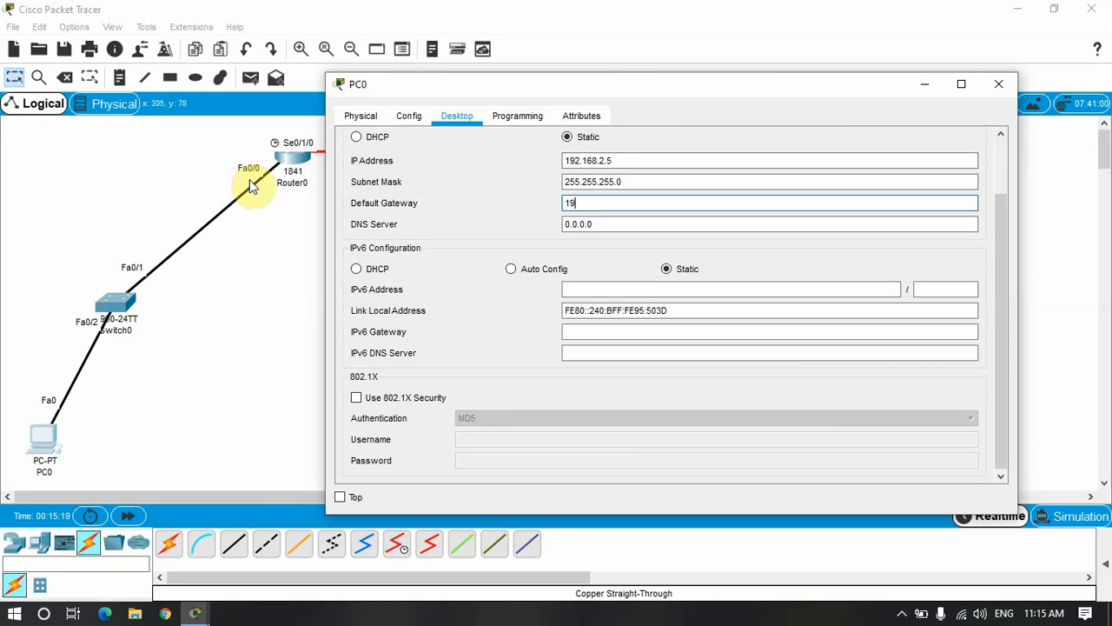
pyautogui.write('2.168.2.1')
pyautogui.click(999, 84)
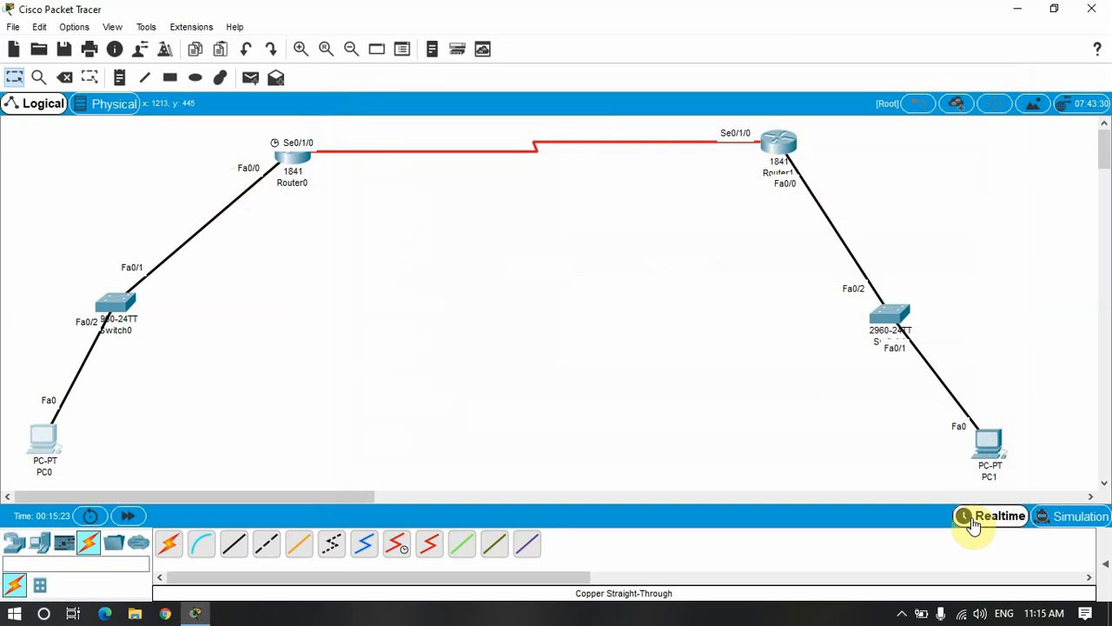
# - Open the IP configuration settings of PC1
pyautogui.click(988, 461)
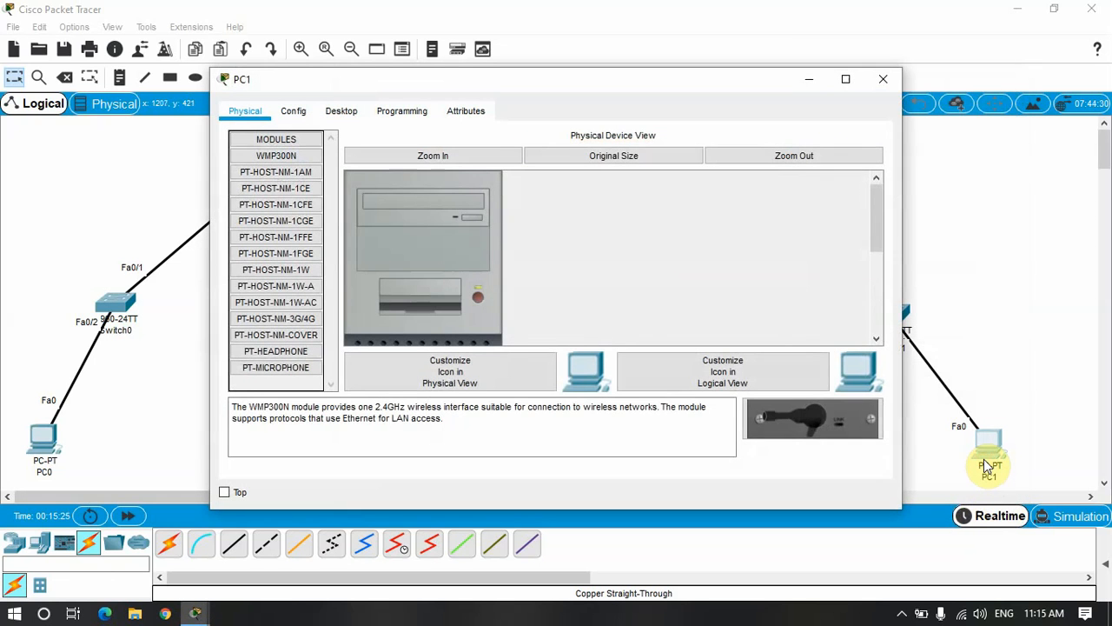
pyautogui.click(341, 111)
pyautogui.click(306, 171)
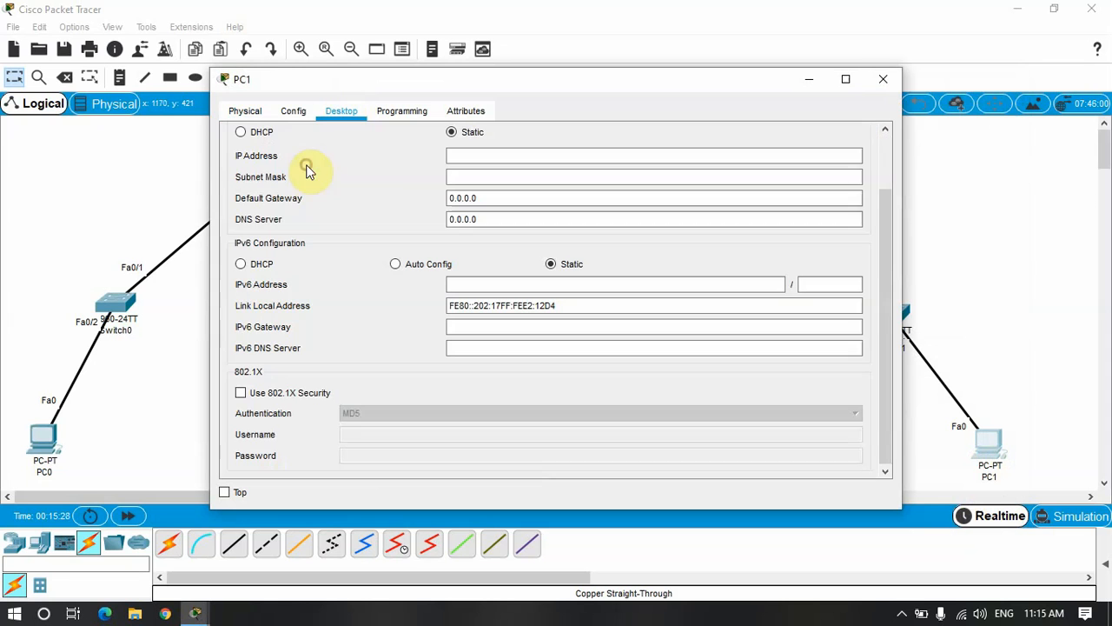
pyautogui.click(463, 159)
pyautogui.write('1')
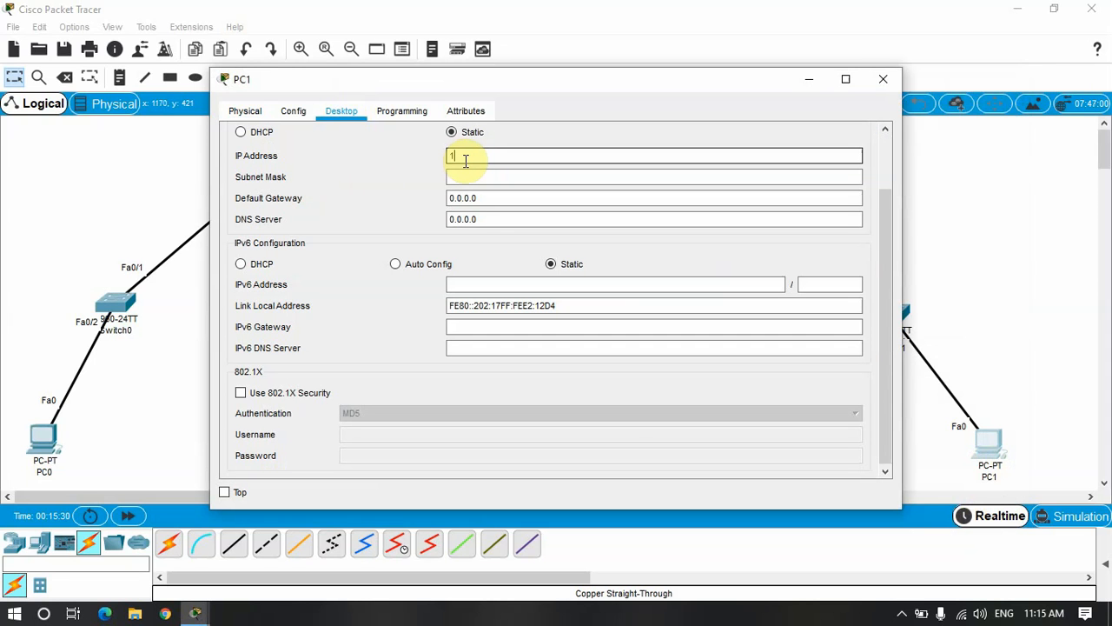
pyautogui.write('92.168.2.4.5')
pyautogui.press('Tab')
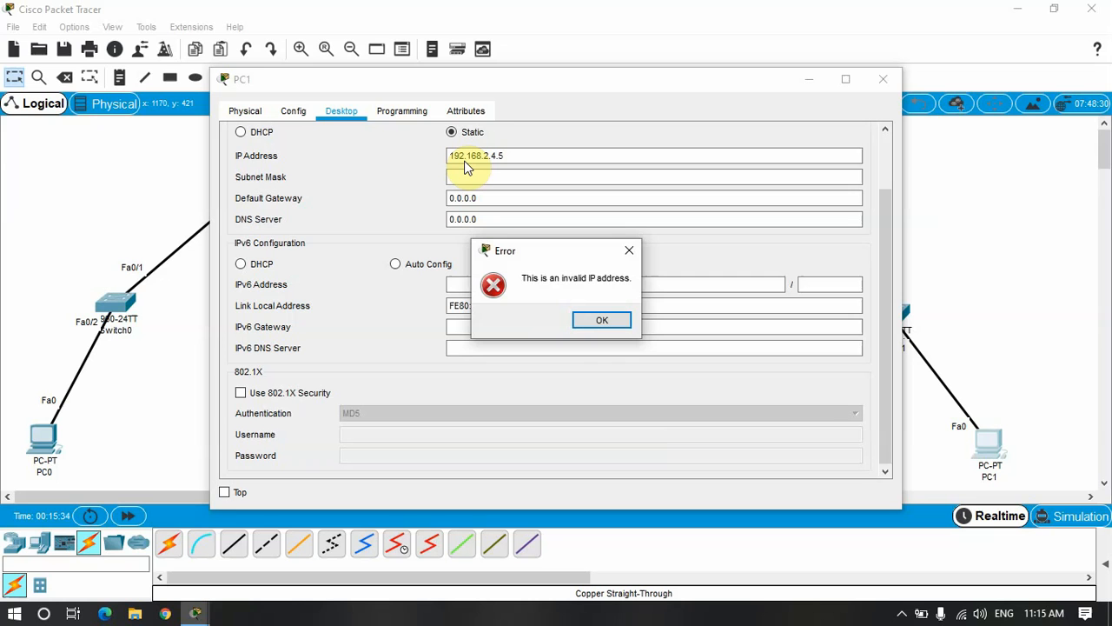
pyautogui.click(613, 320)
# - Configure PC1 with static IP address 192.168.4.5, subnet mask 255.255.255.0 and default gateway 192.168.4.1, and close its window
pyautogui.click(493, 158)
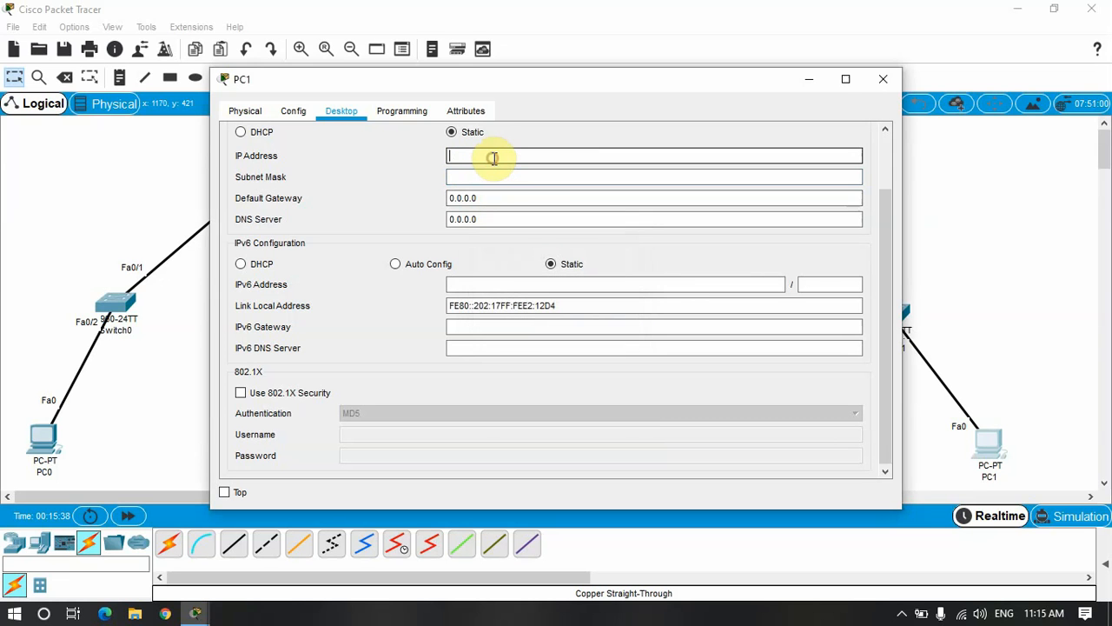
pyautogui.write('192.168.4.5')
pyautogui.press('Tab')
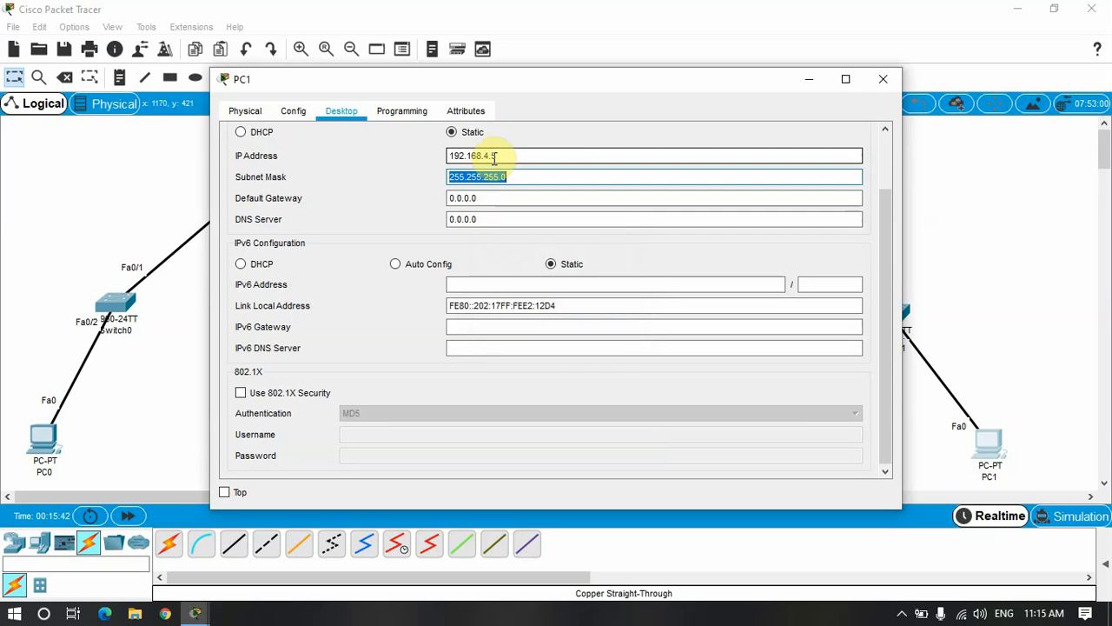
pyautogui.press('Tab')
pyautogui.write('1')
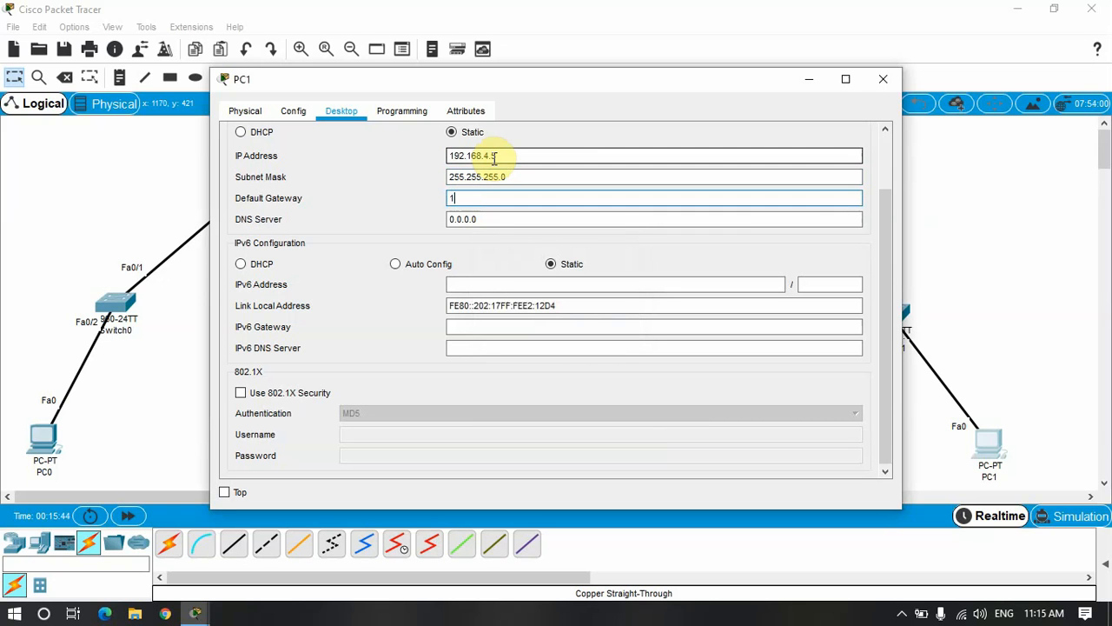
pyautogui.write('92.168.4.1')
pyautogui.click(884, 79)
# - Ping Router0's LAN address 192.168.2.1 from PC0's command prompt
pyautogui.click(44, 439)
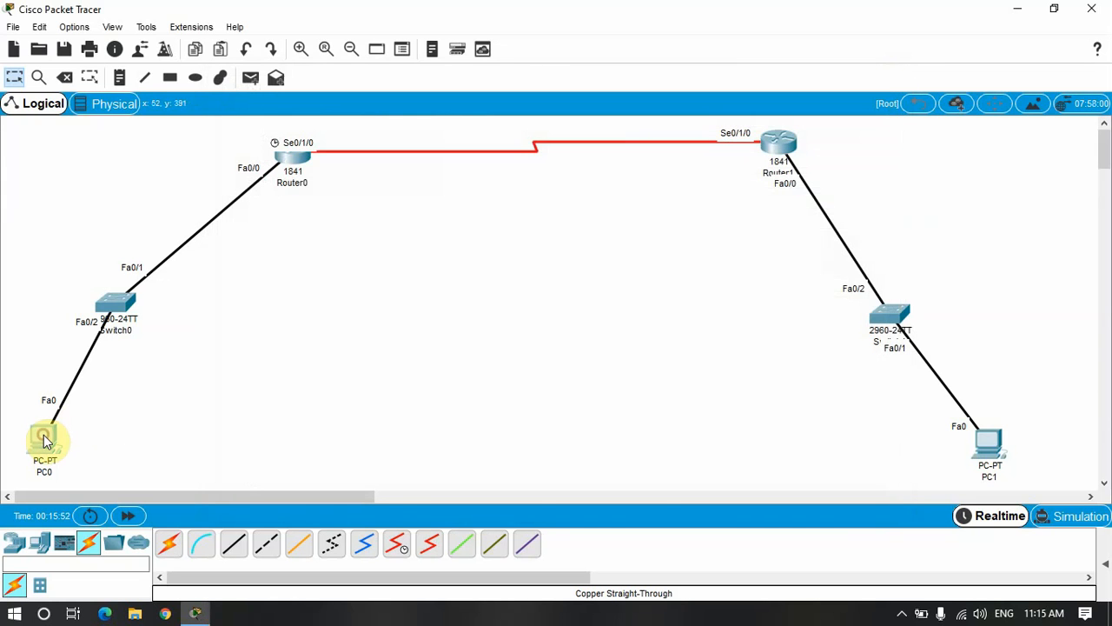
pyautogui.click(678, 182)
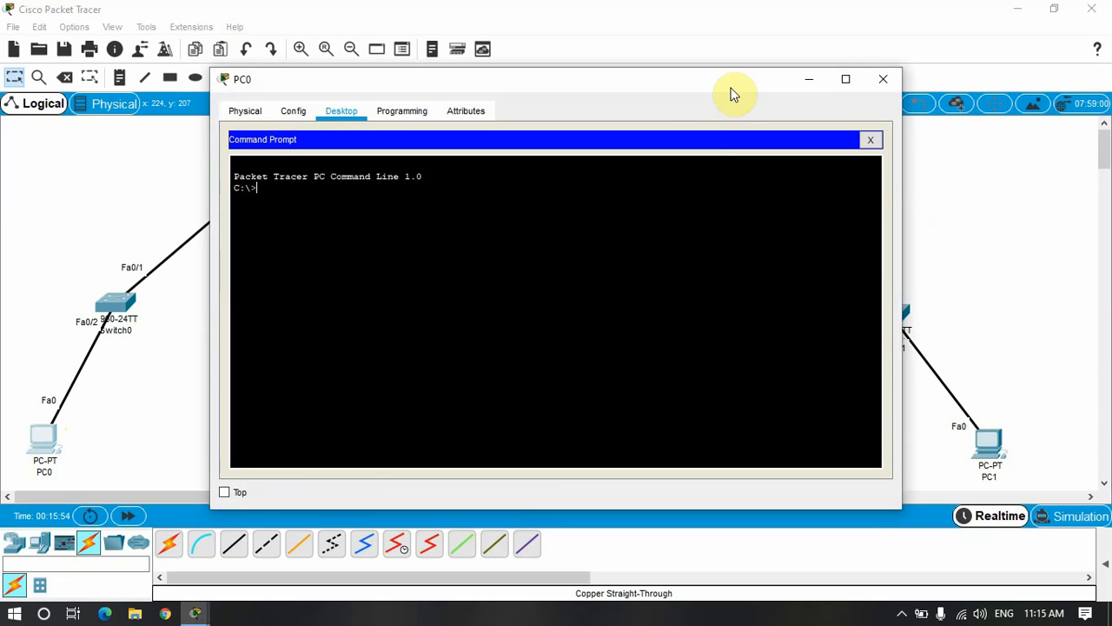
pyautogui.moveTo(733, 87); pyautogui.dragTo(522, 73)
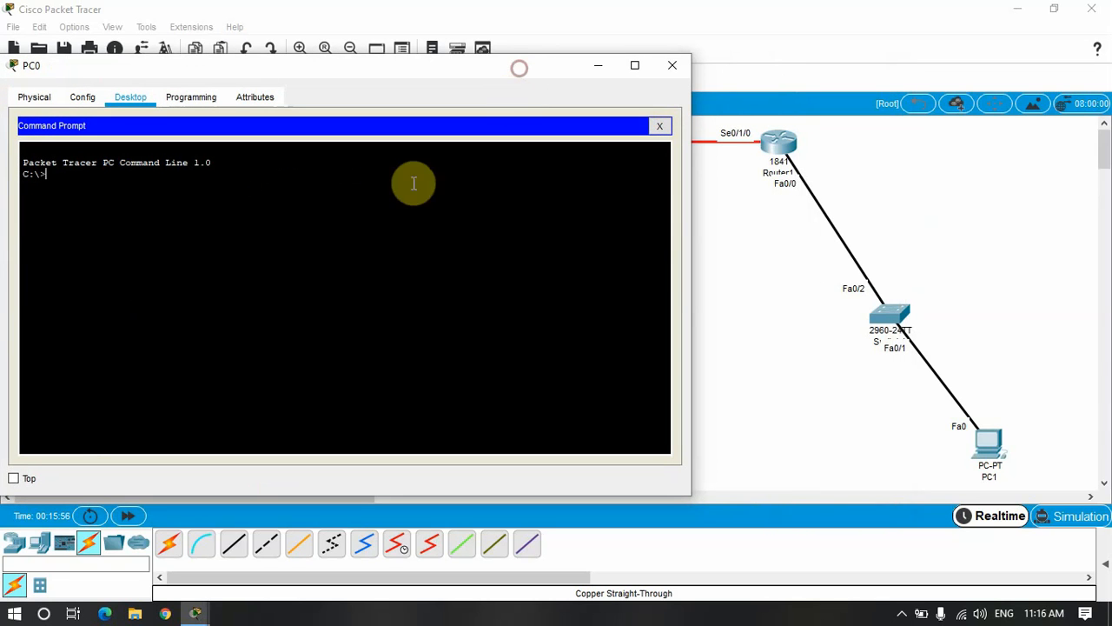
pyautogui.write('ping 192.168.2.1')
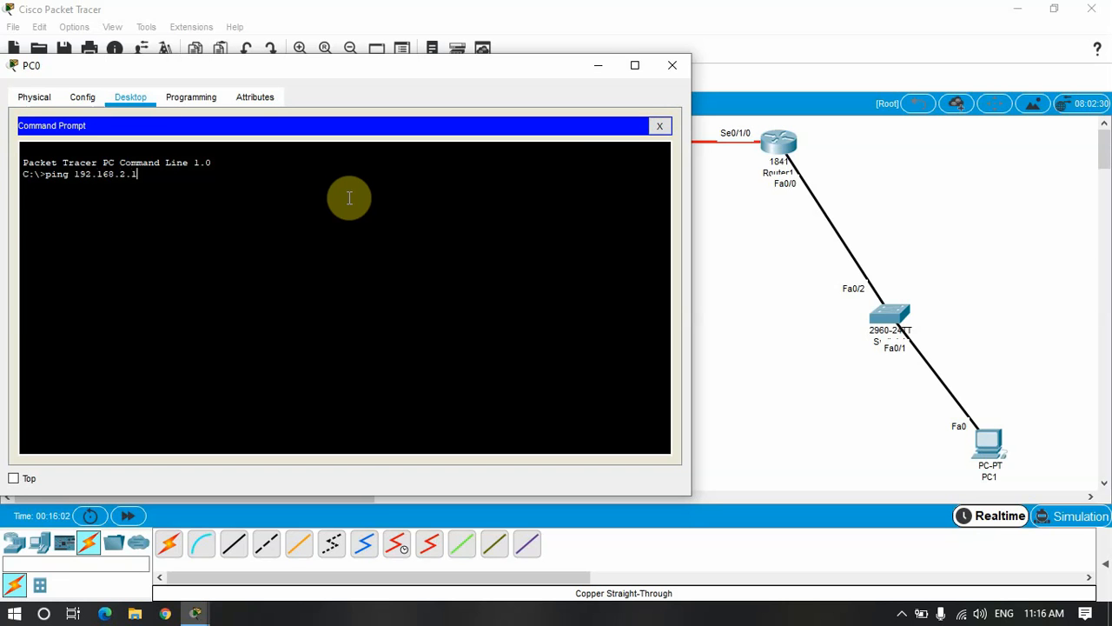
pyautogui.press('Return')
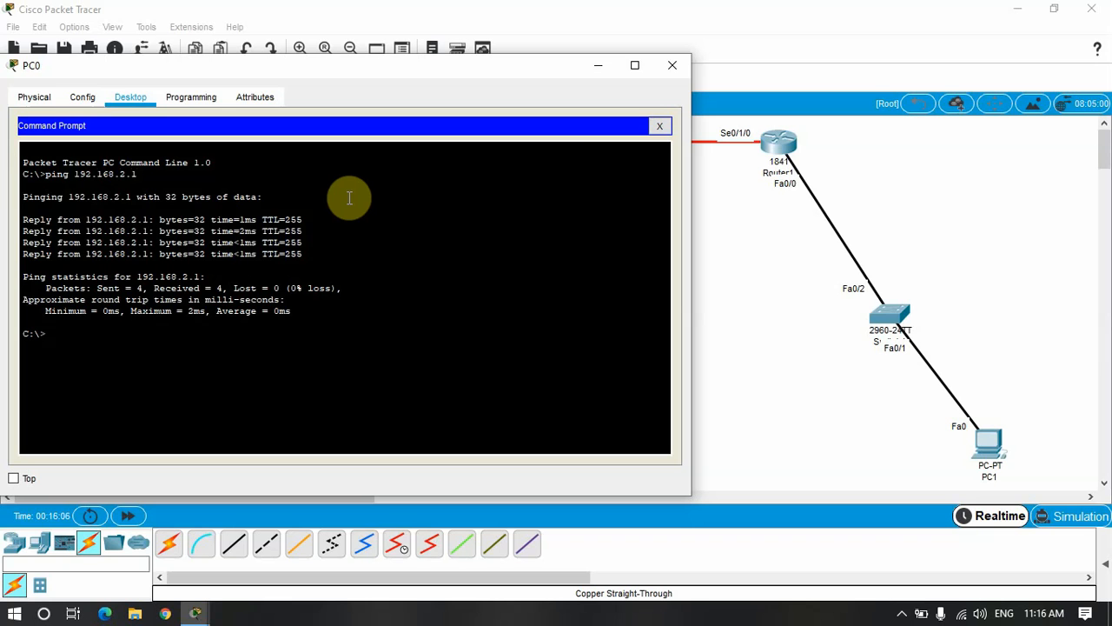
# - Ping Router0's serial address 192.168.3.1 from PC0
pyautogui.press('Up')
pyautogui.write('=3')
pyautogui.press('BackSpace')
pyautogui.press('BackSpace')
pyautogui.press('BackSpace')
pyautogui.write('3')
pyautogui.press('Return')
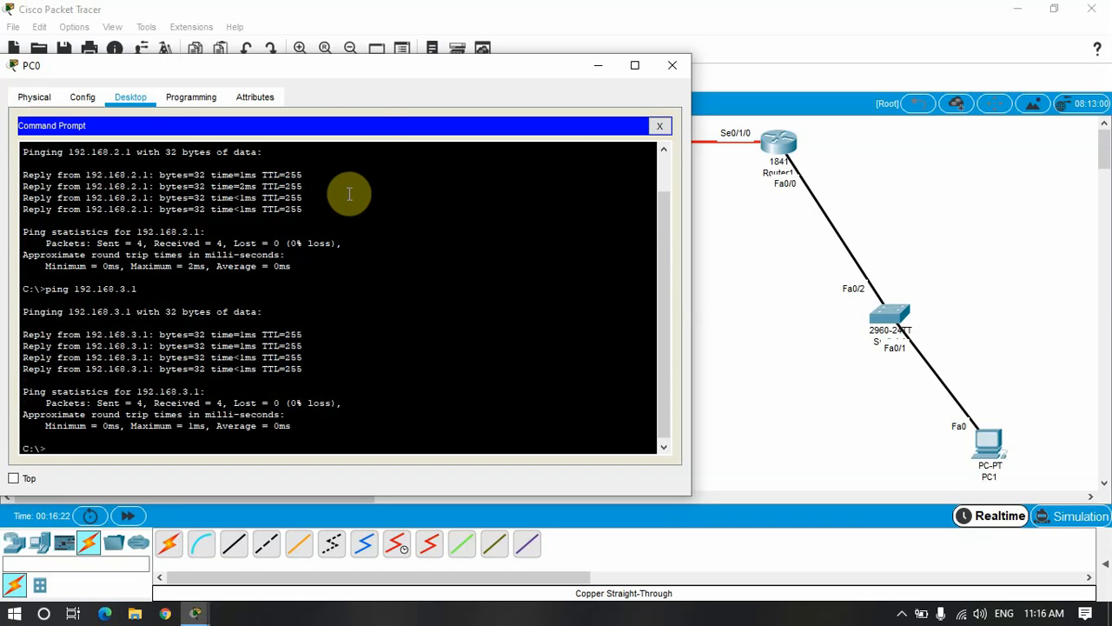
# - Ping Router1's serial address 192.168.3.2 from PC0, and close PC0's window
pyautogui.moveTo(377, 65)
pyautogui.mouseDown()
pyautogui.moveTo(809, 69)
pyautogui.moveTo(203, 166)
pyautogui.moveTo(314, 83)
pyautogui.moveTo(380, 77)
pyautogui.mouseUp()
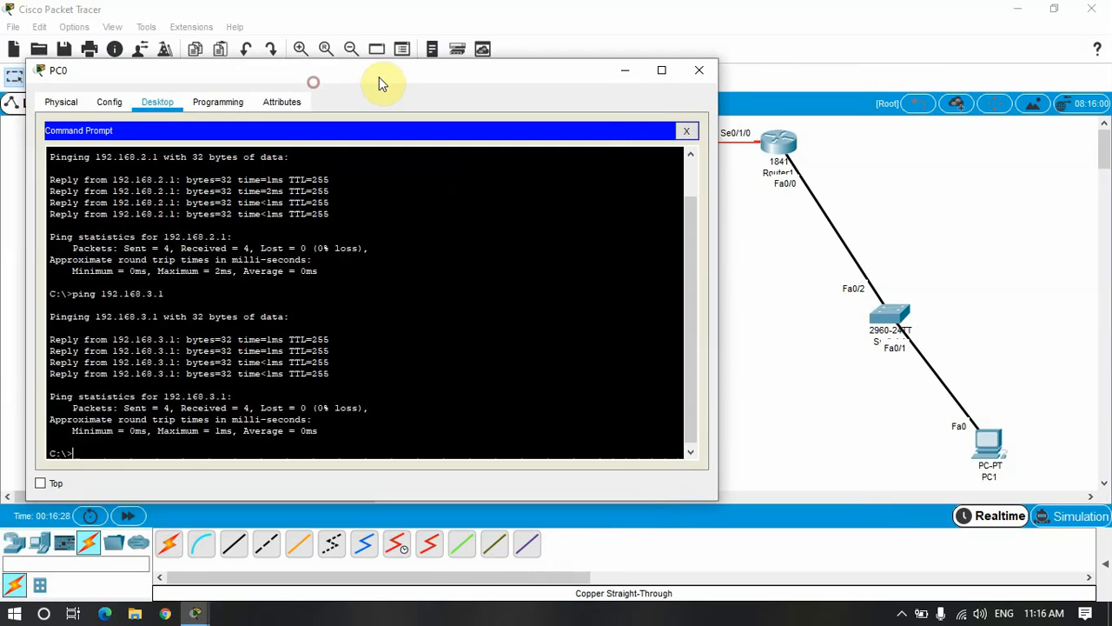
pyautogui.press('Up')
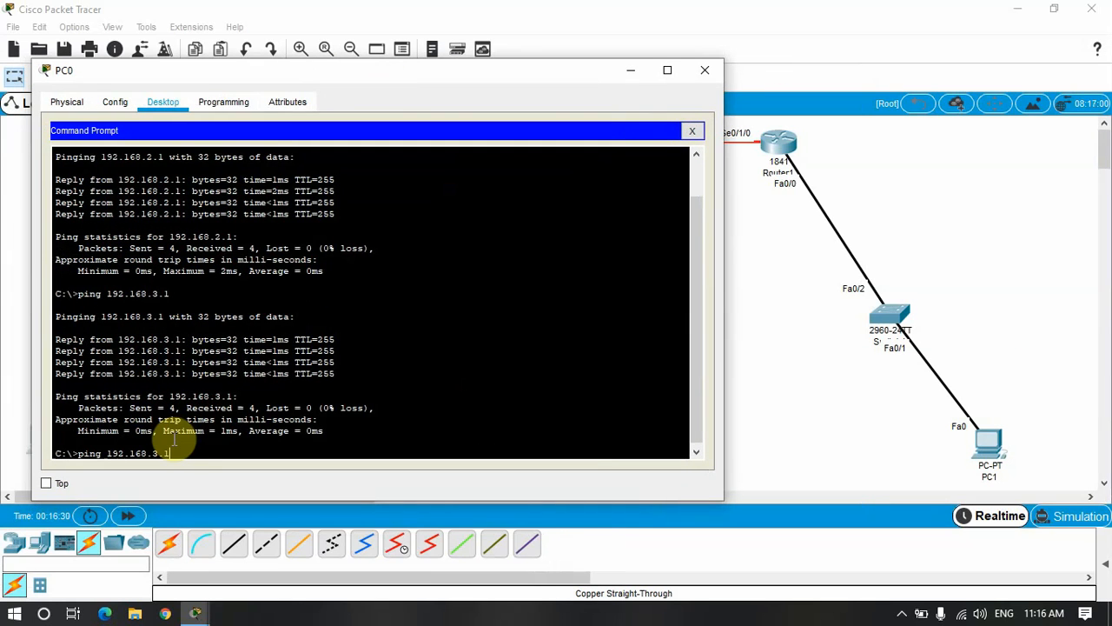
pyautogui.press('BackSpace')
pyautogui.write('2')
pyautogui.press('Return')
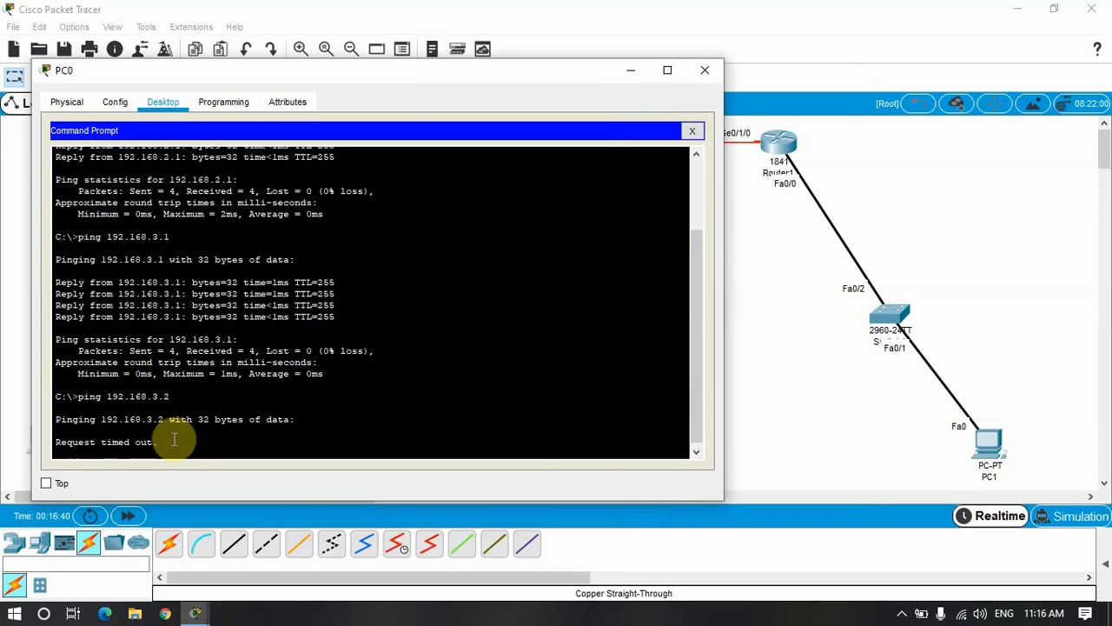
pyautogui.click(708, 72)
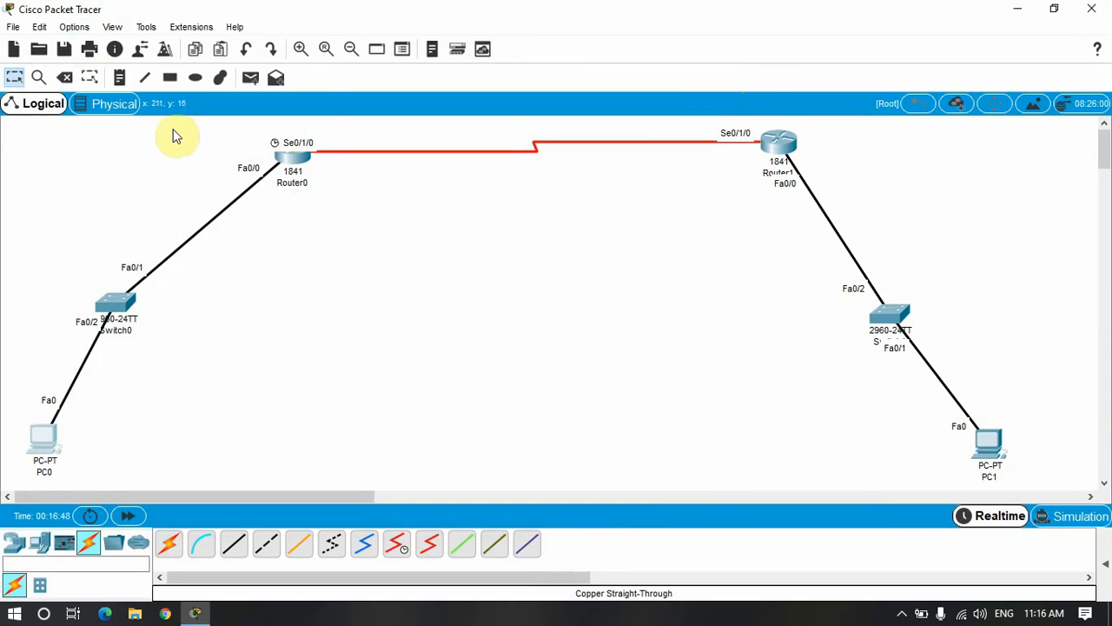
# - Open Router0's command line at the privileged prompt and move its window clear of Router0 and PC0 in the topology
pyautogui.click(296, 161)
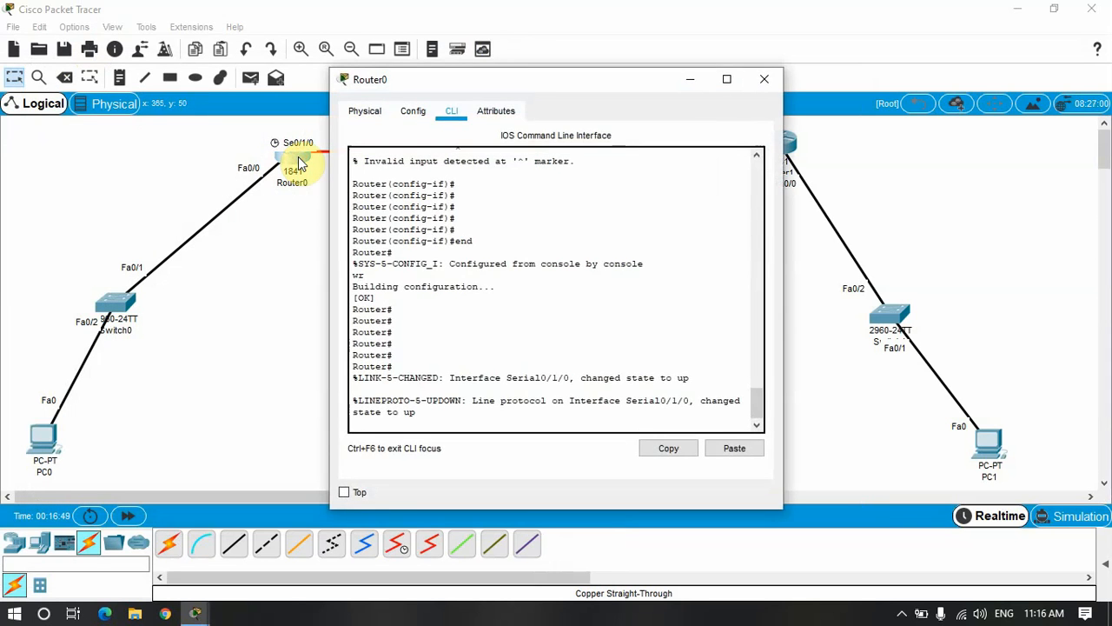
pyautogui.click(728, 78)
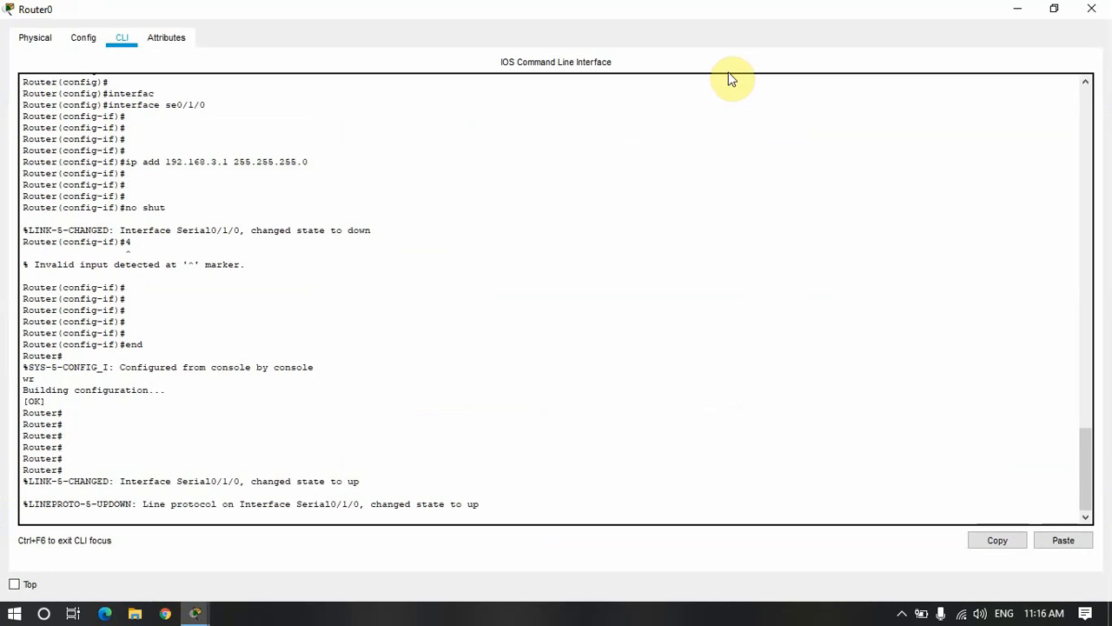
pyautogui.click(491, 383)
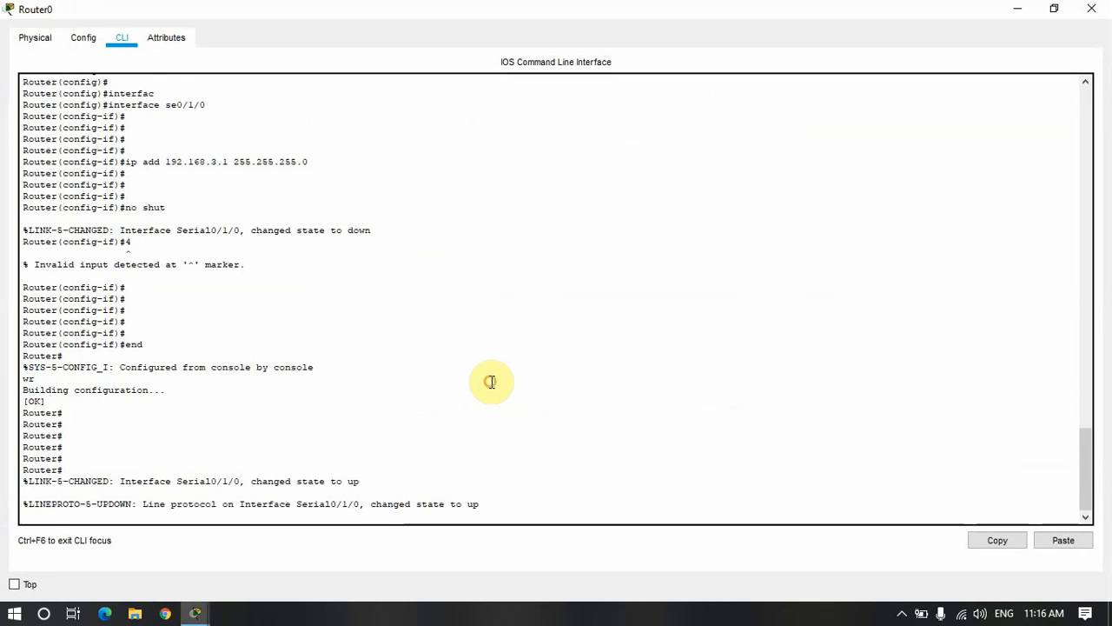
pyautogui.press('Return')
pyautogui.press('Return')
pyautogui.press('Return')
pyautogui.press('Return')
pyautogui.press('Return')
pyautogui.press('Return')
pyautogui.press('Return')
pyautogui.press('Return')
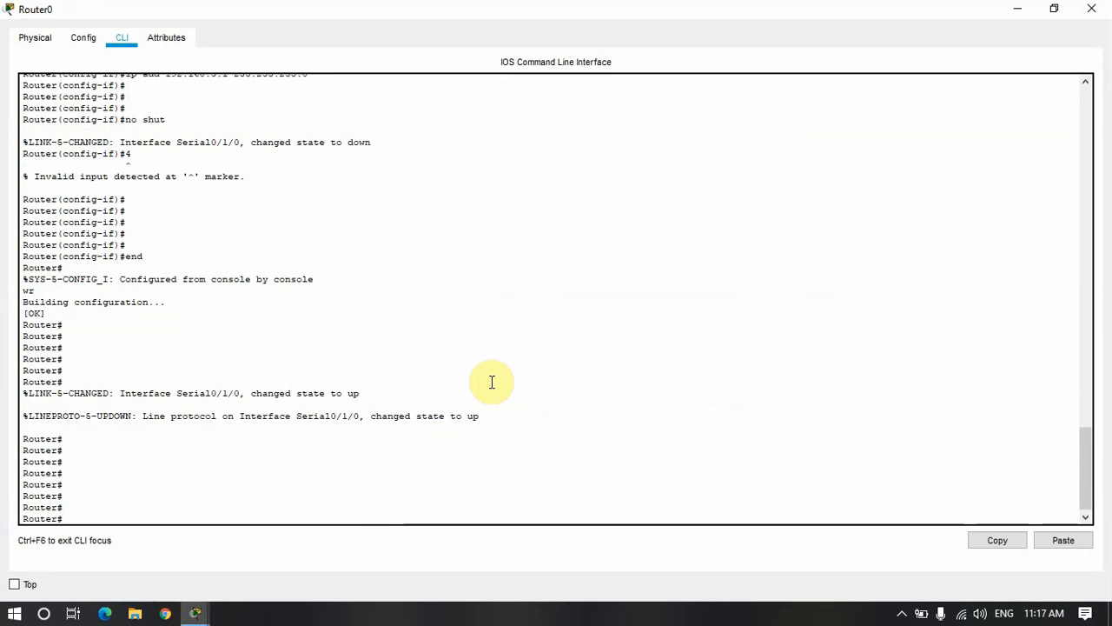
pyautogui.moveTo(701, 7); pyautogui.dragTo(705, 94)
pyautogui.press('Return')
pyautogui.press('Return')
pyautogui.press('Return')
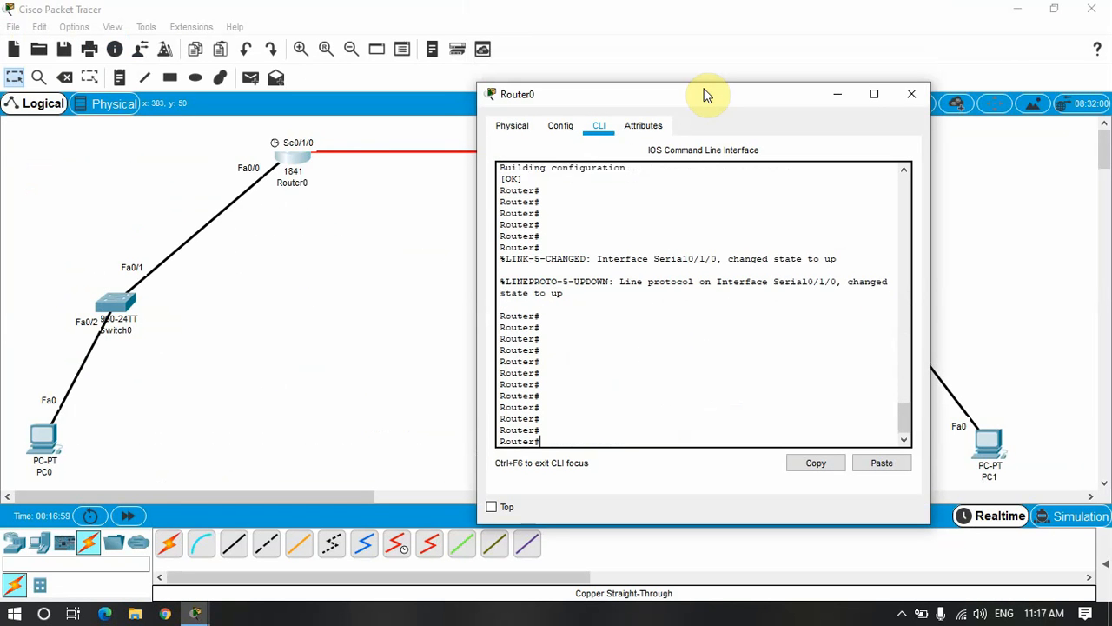
# - Enter global configuration mode on Router0 with the conf t command
pyautogui.write('conf')
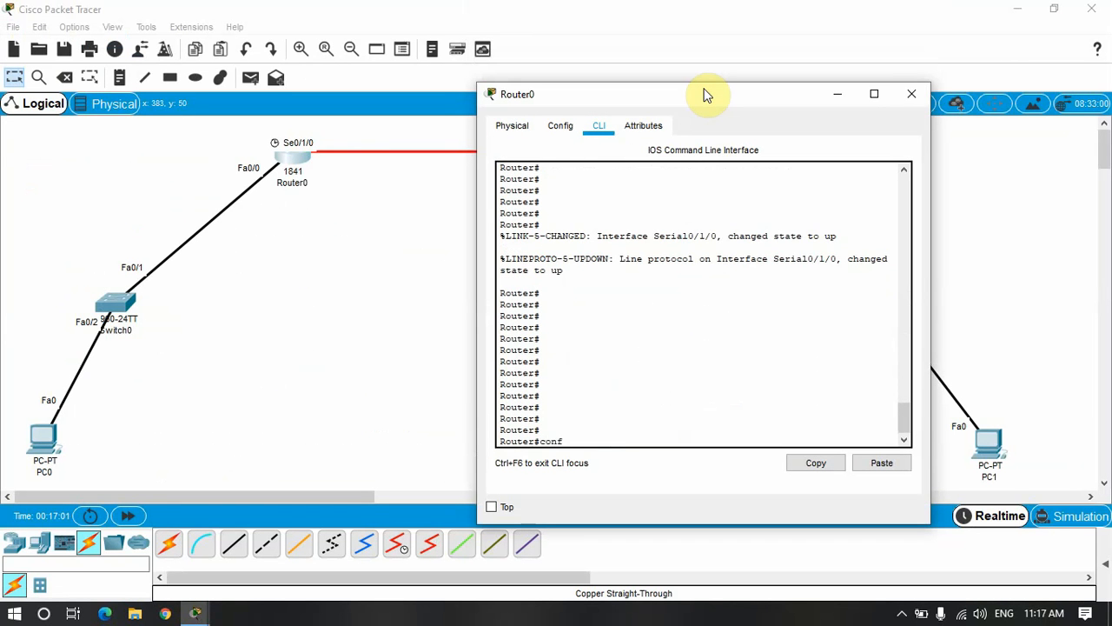
pyautogui.write('  t')
pyautogui.press('Return')
pyautogui.press('Return')
pyautogui.press('Return')
pyautogui.press('Return')
pyautogui.press('Return')
pyautogui.press('Return')
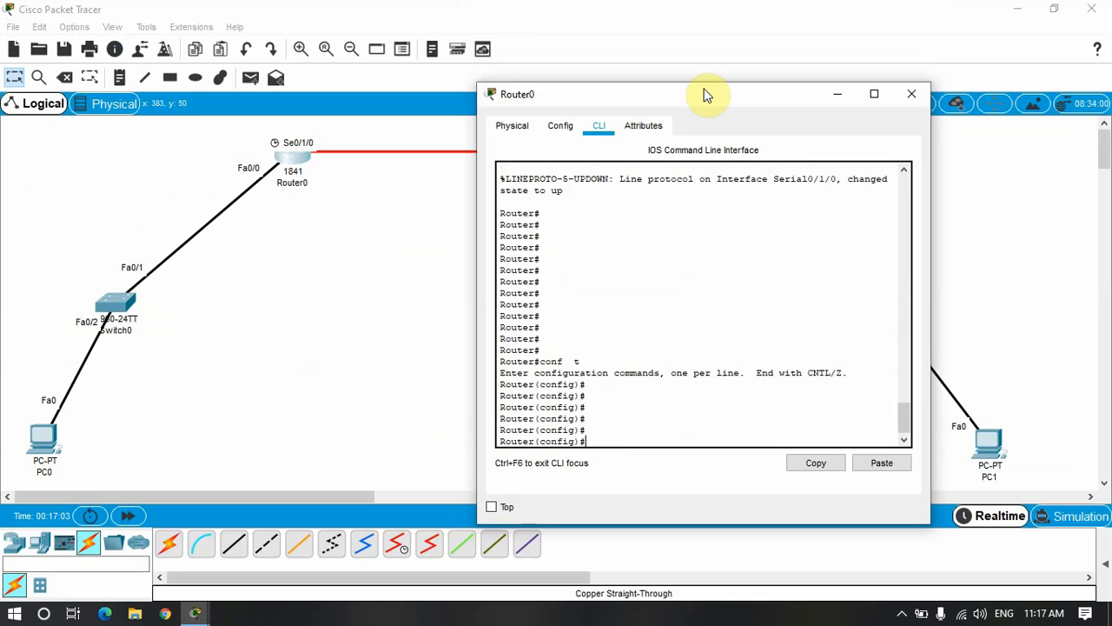
# - Add a static route on Router0 to network 192.168.4.0 with mask 255.255.255.0 via next hop 192.168.3.2
pyautogui.write('ip ro')
pyautogui.press('Tab')
pyautogui.write('u')
pyautogui.press('Tab')
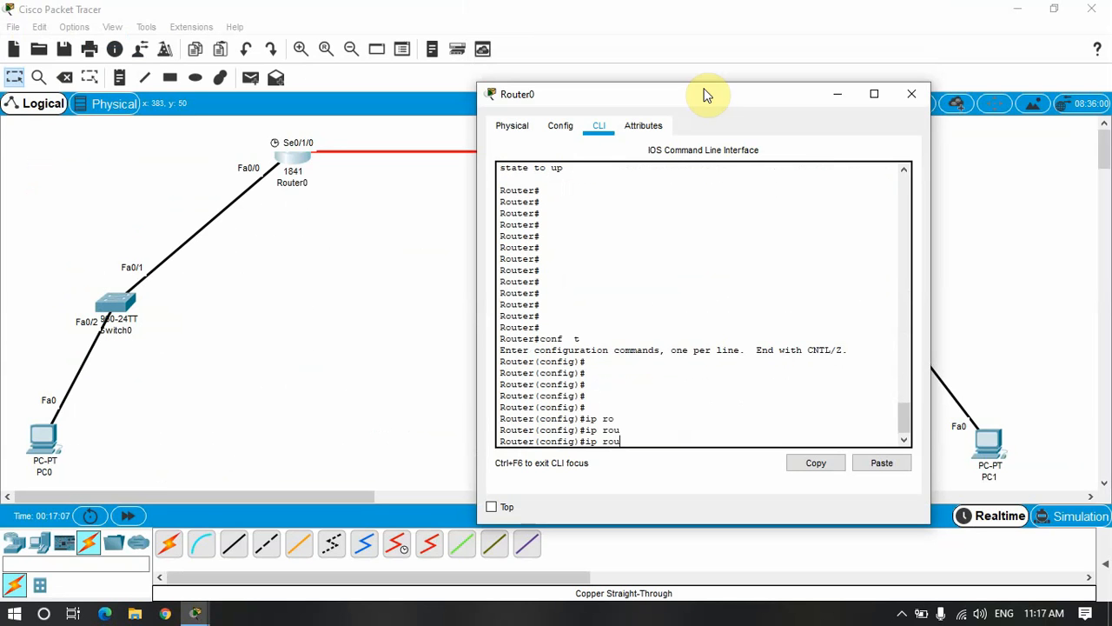
pyautogui.write('te')
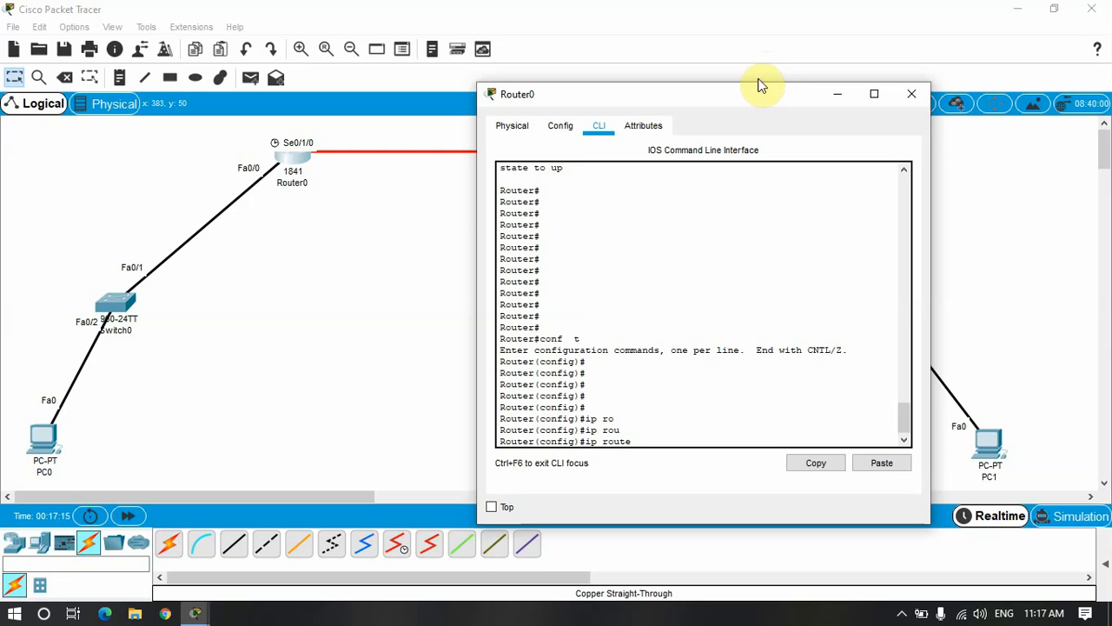
pyautogui.moveTo(756, 106); pyautogui.dragTo(440, 77)
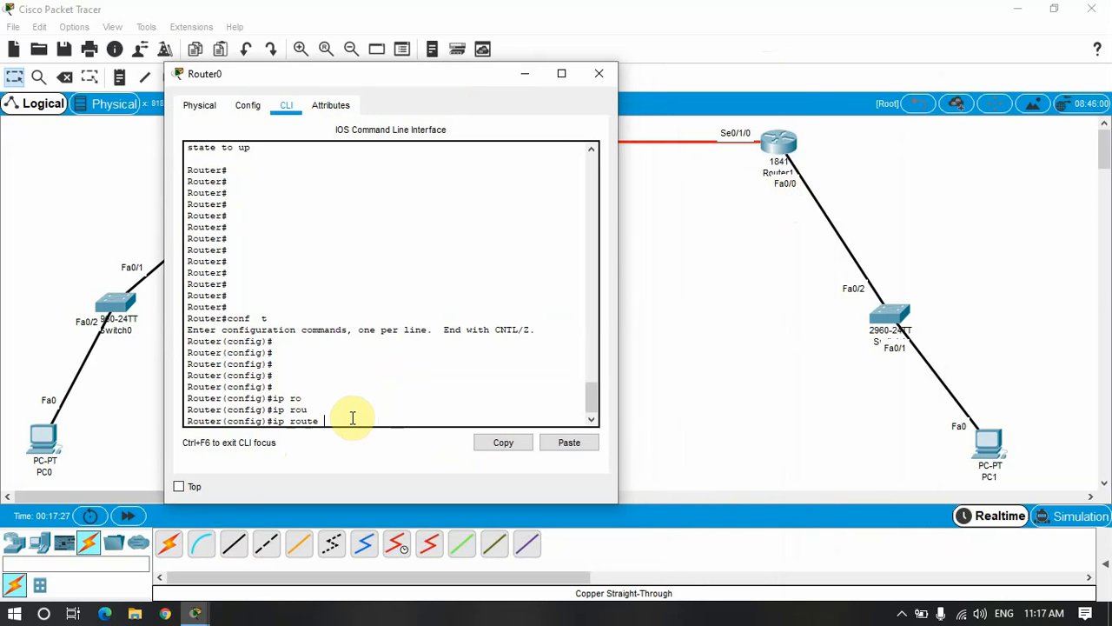
pyautogui.write('192.168.4.0 255.255.255.0 192.168.')
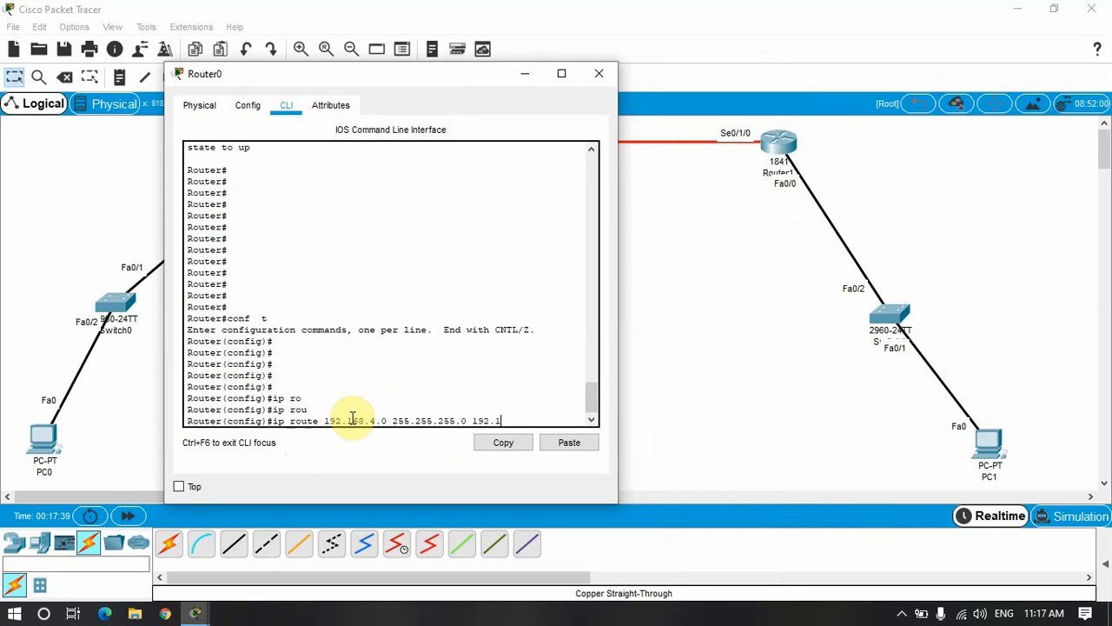
pyautogui.press('BackSpace')
pyautogui.press('BackSpace')
pyautogui.press('Return')
pyautogui.press('Return')
pyautogui.press('Return')
pyautogui.press('Return')
pyautogui.press('Return')
pyautogui.press('Return')
pyautogui.press('Return')
pyautogui.press('Return')
pyautogui.press('Return')
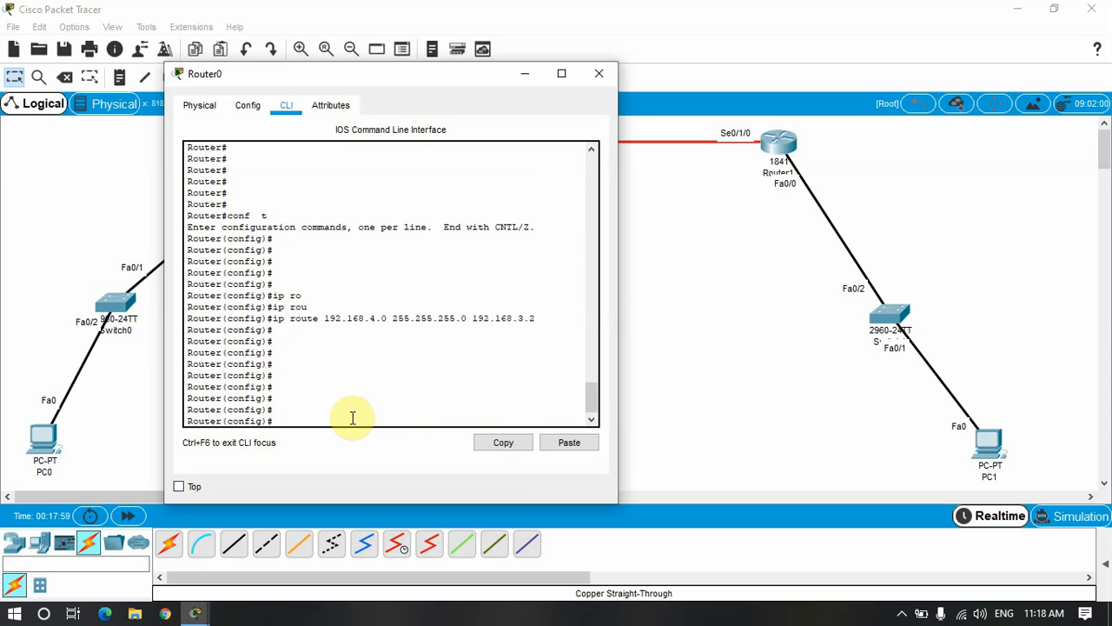
# - End configuration mode on Router0 and return to the privileged prompt
pyautogui.write('end')
pyautogui.press('Return')
pyautogui.press('Return')
pyautogui.press('Return')
pyautogui.press('Return')
# - Display Router0's routing table with sh ip route and examine the code for static routes
pyautogui.write('sh')
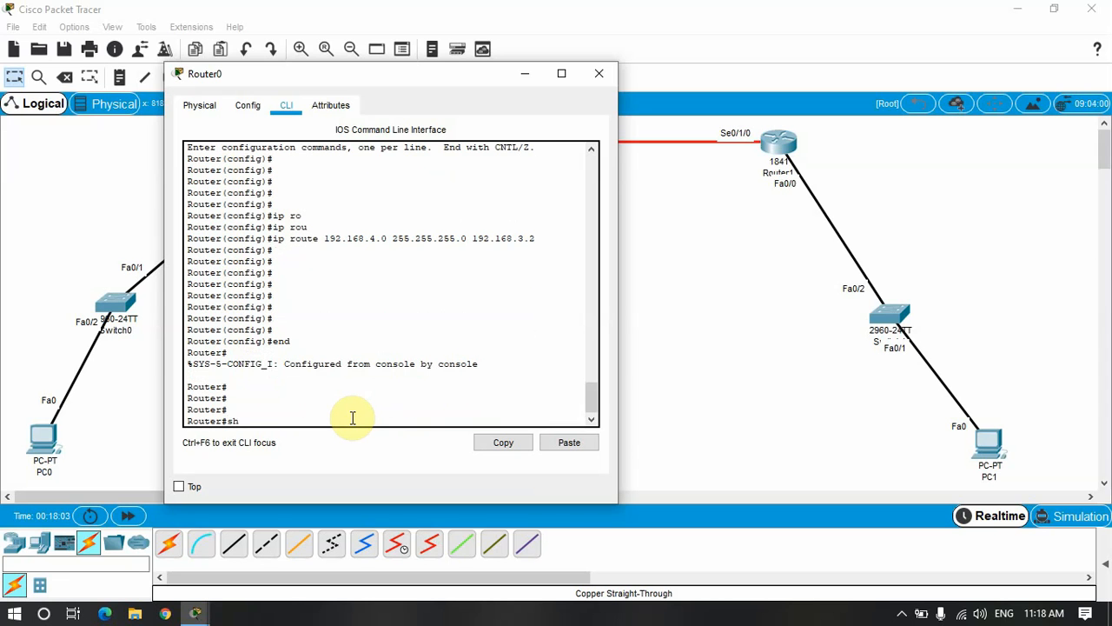
pyautogui.write(' ip route')
pyautogui.press('Return')
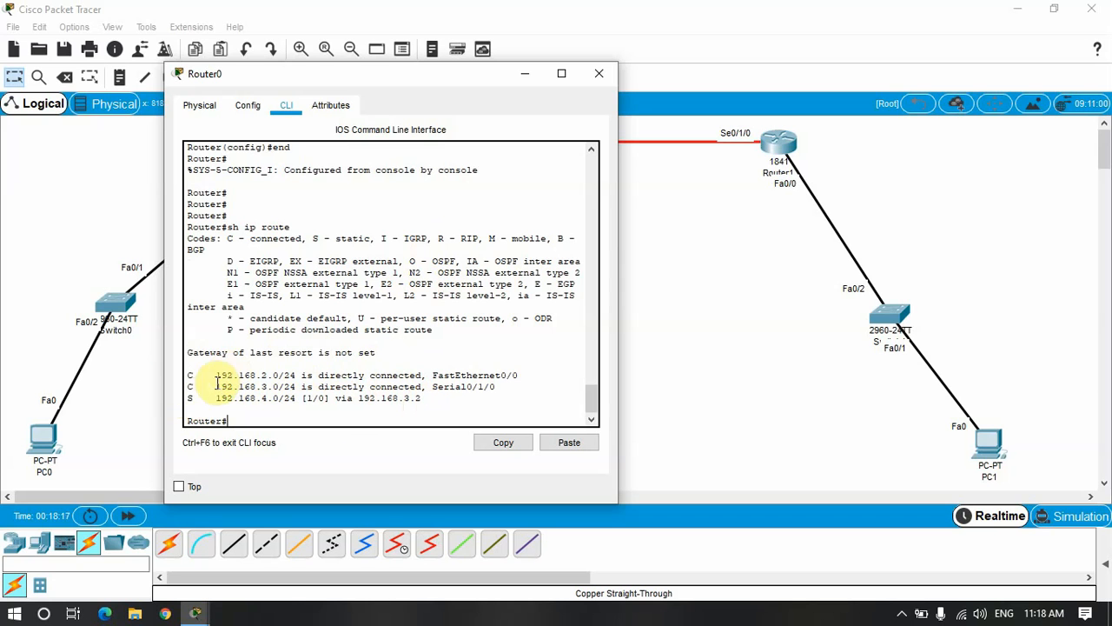
pyautogui.moveTo(335, 240); pyautogui.dragTo(374, 240)
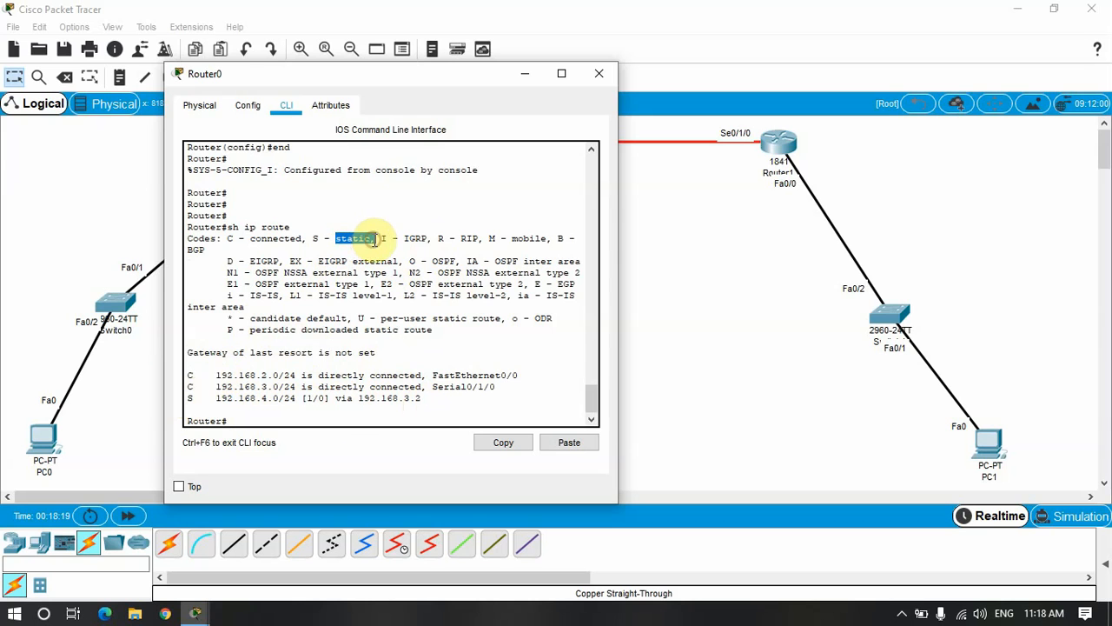
pyautogui.click(513, 442)
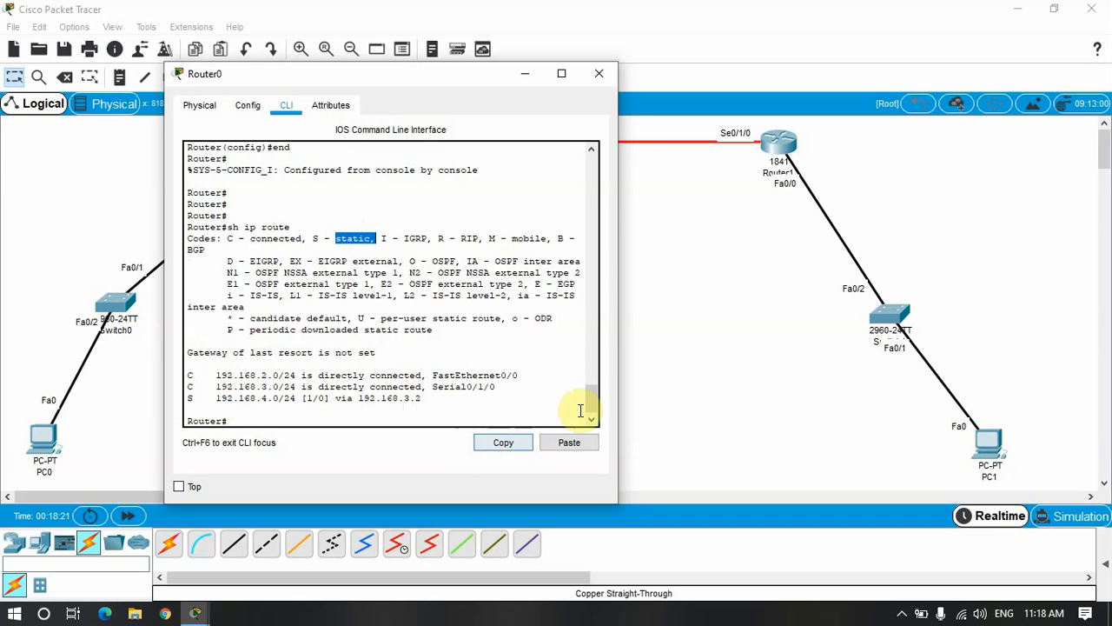
# - Save Router0's configuration with the wr command
pyautogui.click(292, 423)
pyautogui.write('`wr')
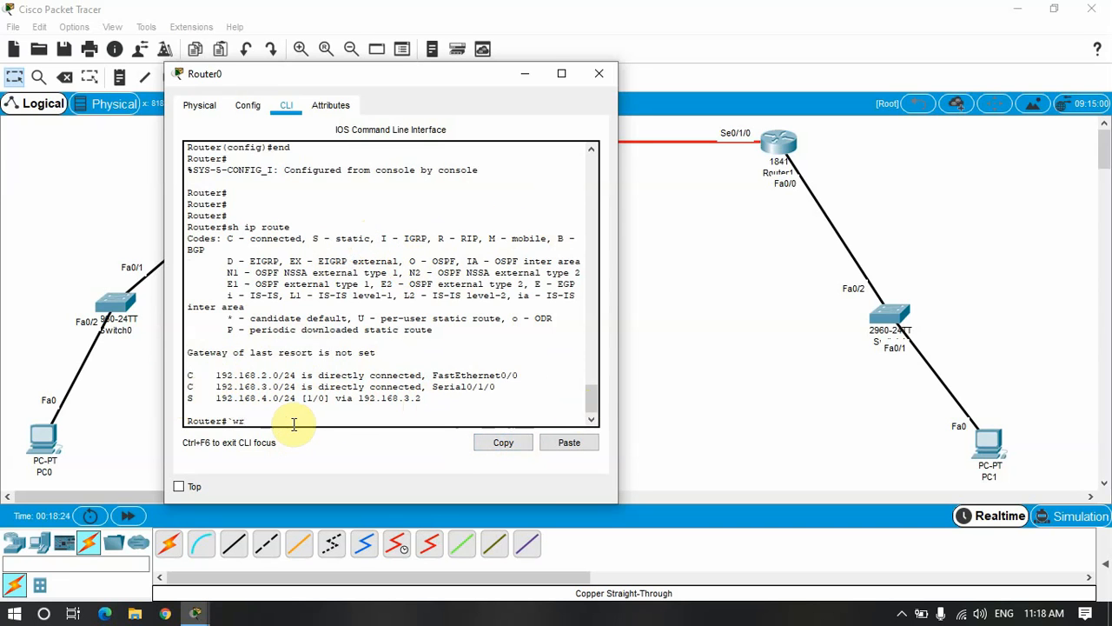
pyautogui.press('BackSpace')
pyautogui.press('BackSpace')
pyautogui.press('BackSpace')
pyautogui.write('wr')
pyautogui.press('Return')
pyautogui.press('Return')
pyautogui.press('Return')
pyautogui.press('Return')
pyautogui.press('Return')
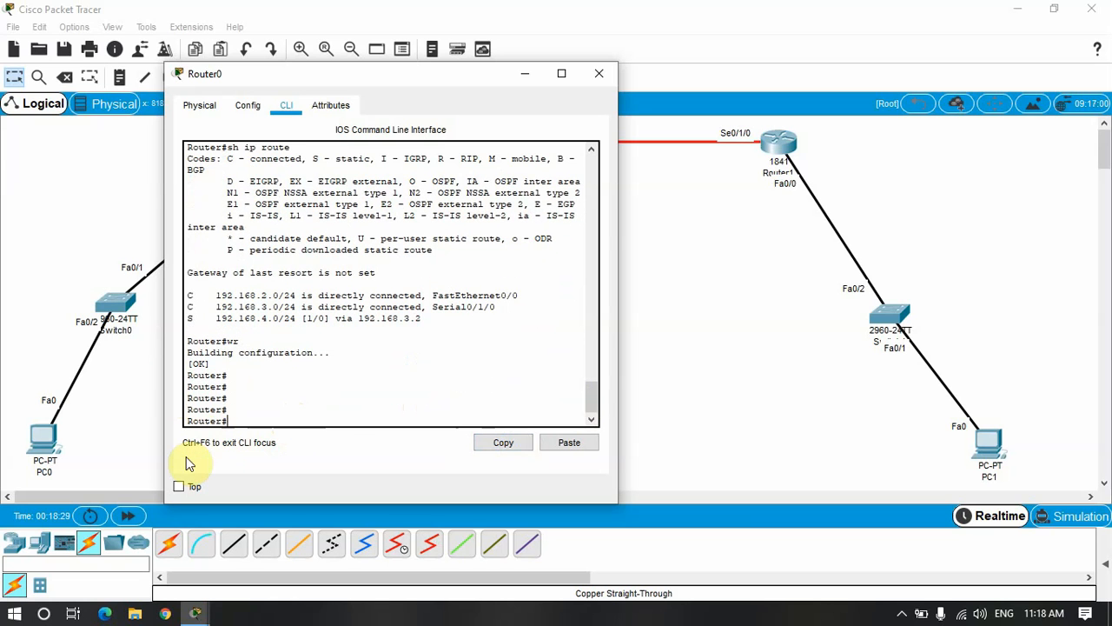
# - Switch from Router0 to Router1's command line and enter global configuration mode with conf t
pyautogui.click(599, 75)
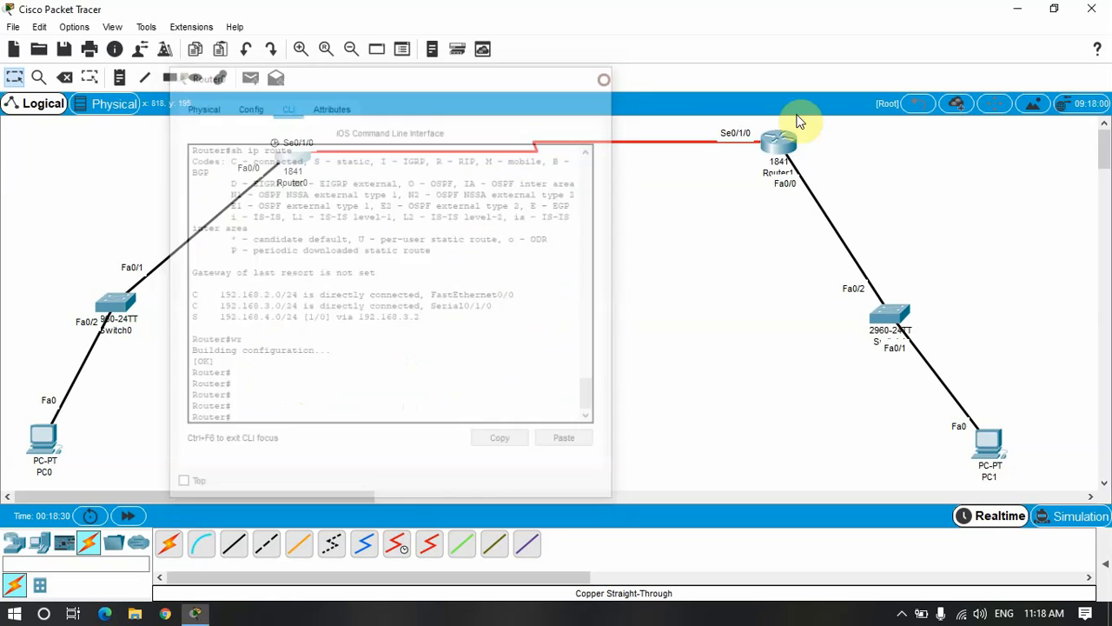
pyautogui.click(774, 145)
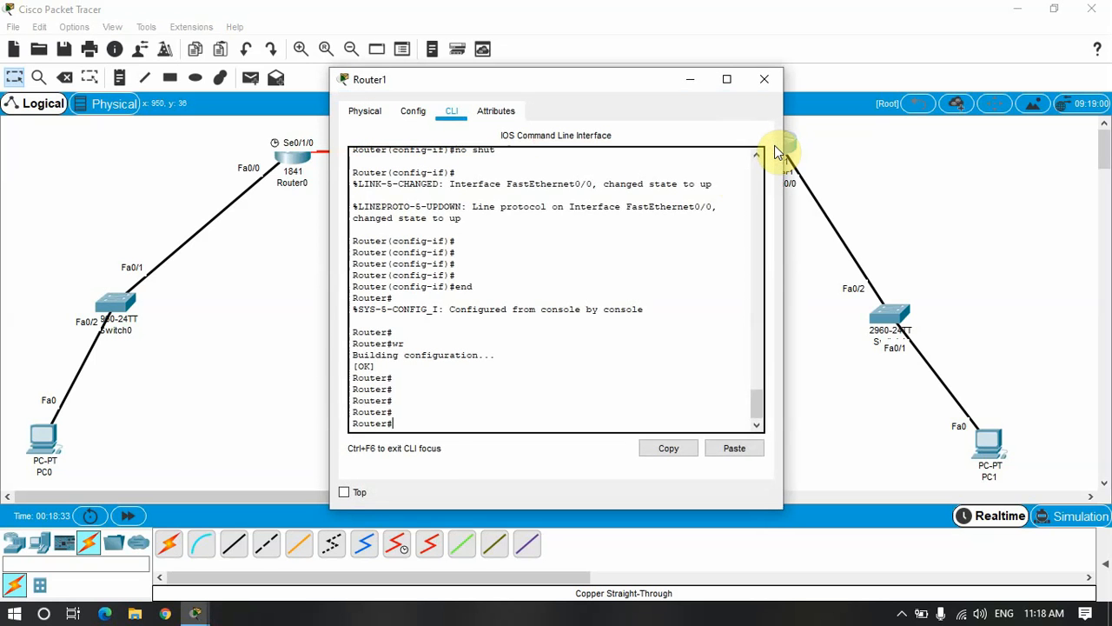
pyautogui.write('conf t')
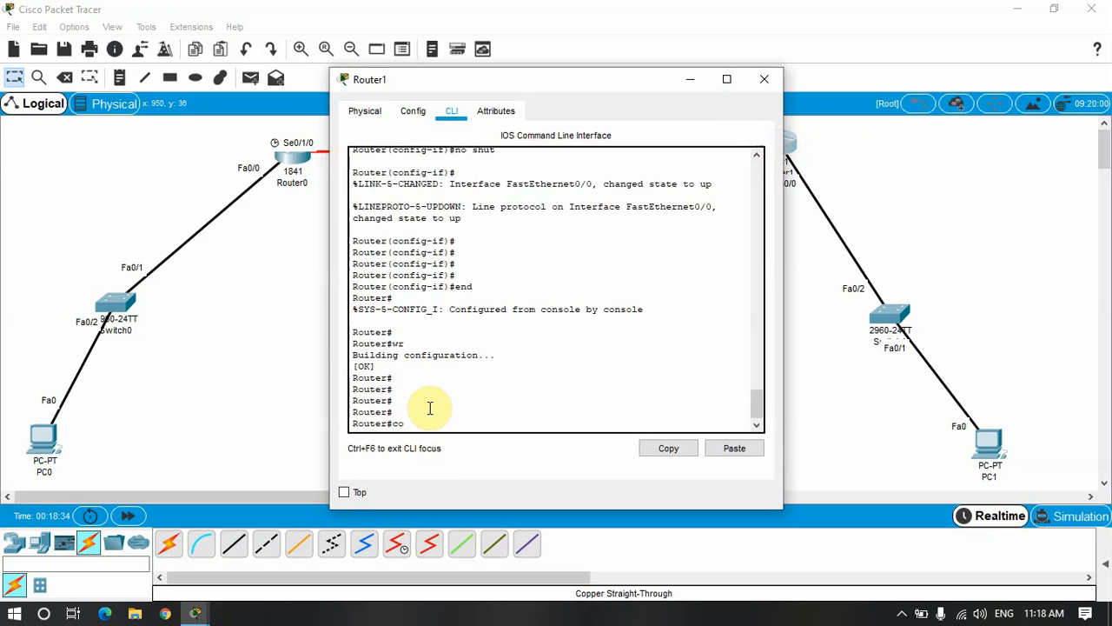
pyautogui.press('Return')
pyautogui.press('Return')
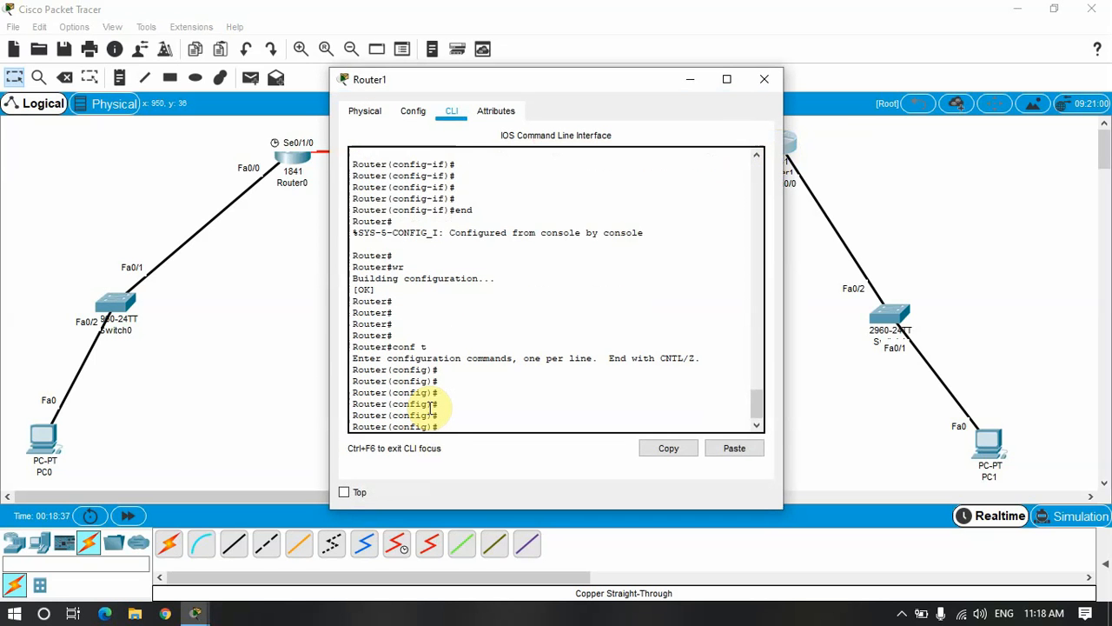
# - Add a static route on Router1 to network 192.168.2.0 with mask 255.255.255.0 via next hop 192.168.3.1
pyautogui.write('ip route')
pyautogui.write('192.168.2.0 255.255.255')
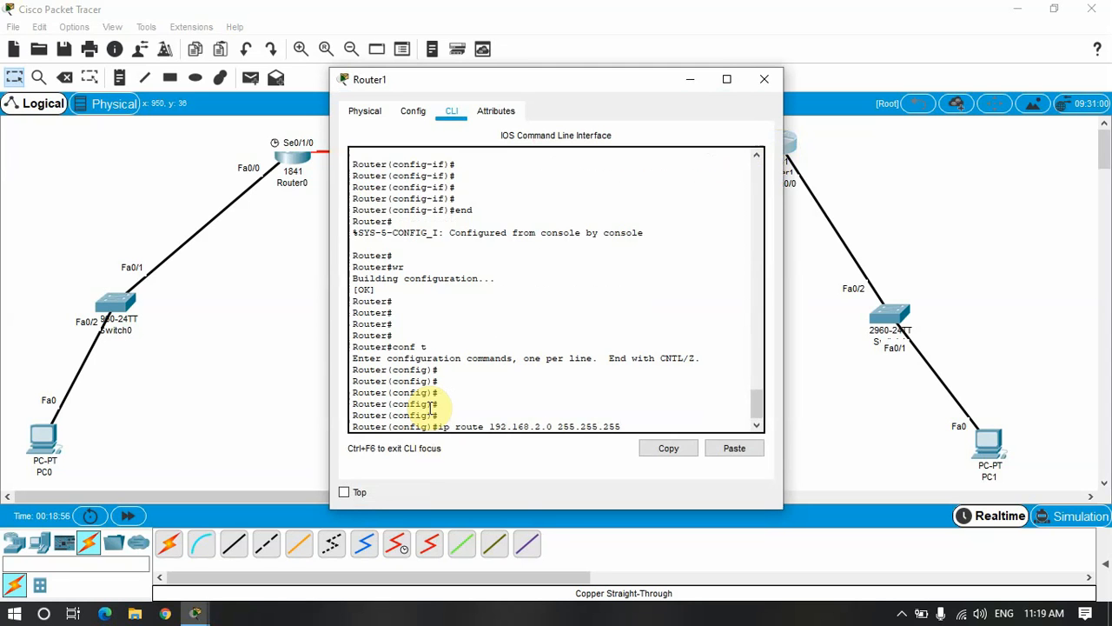
pyautogui.write('.0 1')
pyautogui.write('92.168.2.')
pyautogui.write('3.1')
pyautogui.press('Return')
pyautogui.press('Return')
pyautogui.press('Return')
pyautogui.press('Return')
# - End configuration mode on Router1 and save its configuration with the wr command
pyautogui.write('end')
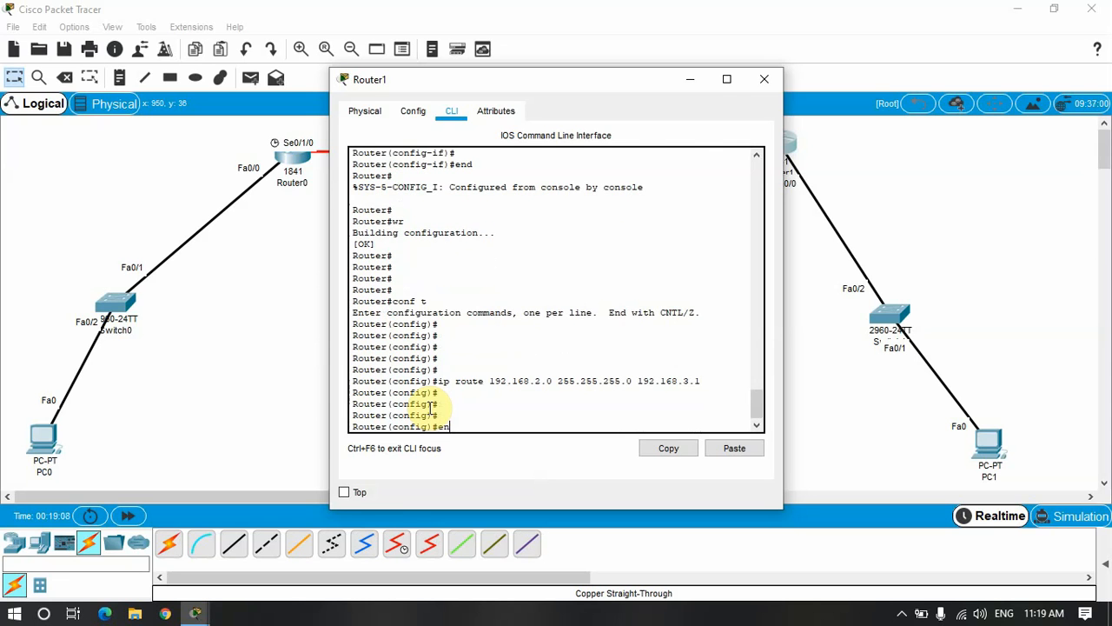
pyautogui.press('Return')
pyautogui.write('wr')
pyautogui.press('Return')
pyautogui.press('Return')
pyautogui.press('Return')
pyautogui.press('Return')
pyautogui.press('Return')
# - Display Router1's routing table with sh ip route to check the static route
pyautogui.write('sh ip')
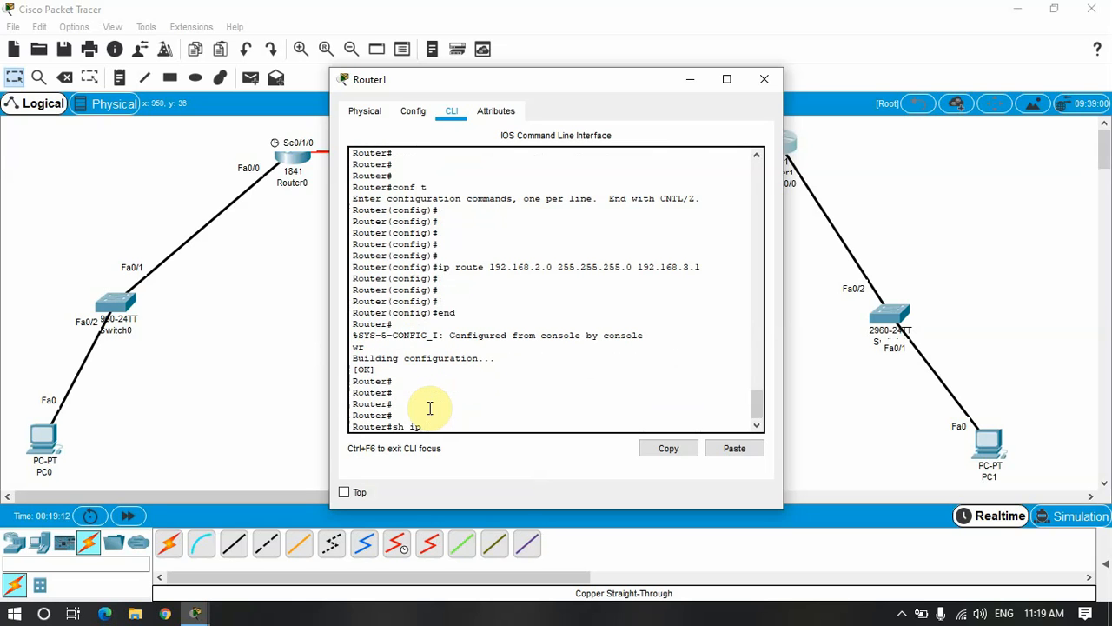
pyautogui.write(' route')
pyautogui.press('Return')
pyautogui.press('Return')
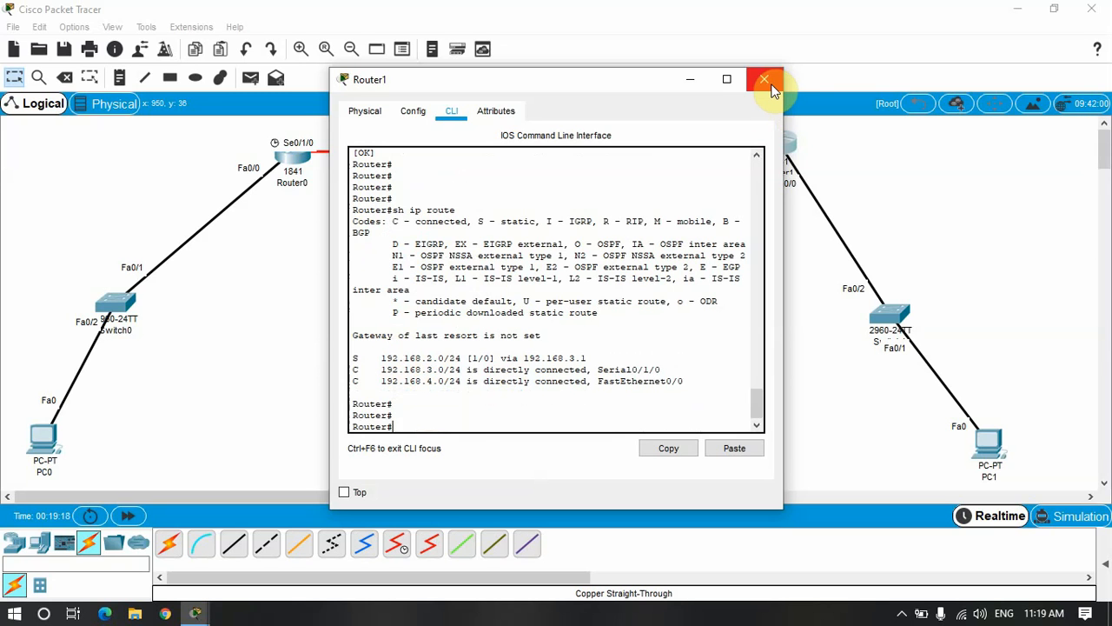
# - Ping 192.168.4.1 from Router1 and examine the echo replies
pyautogui.write('ping')
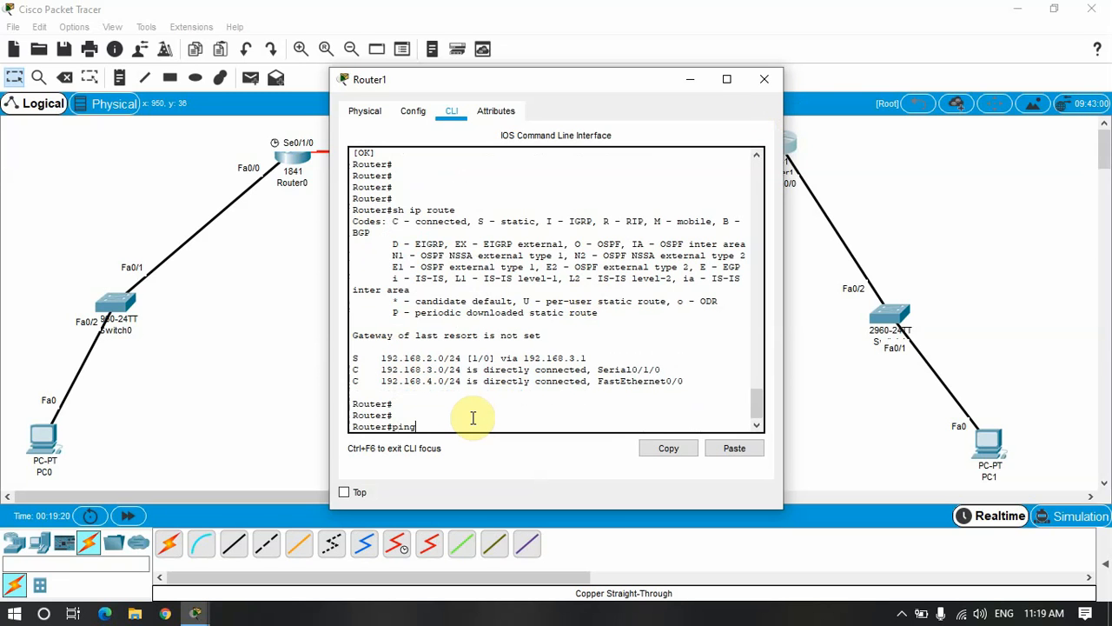
pyautogui.write(' 192.168')
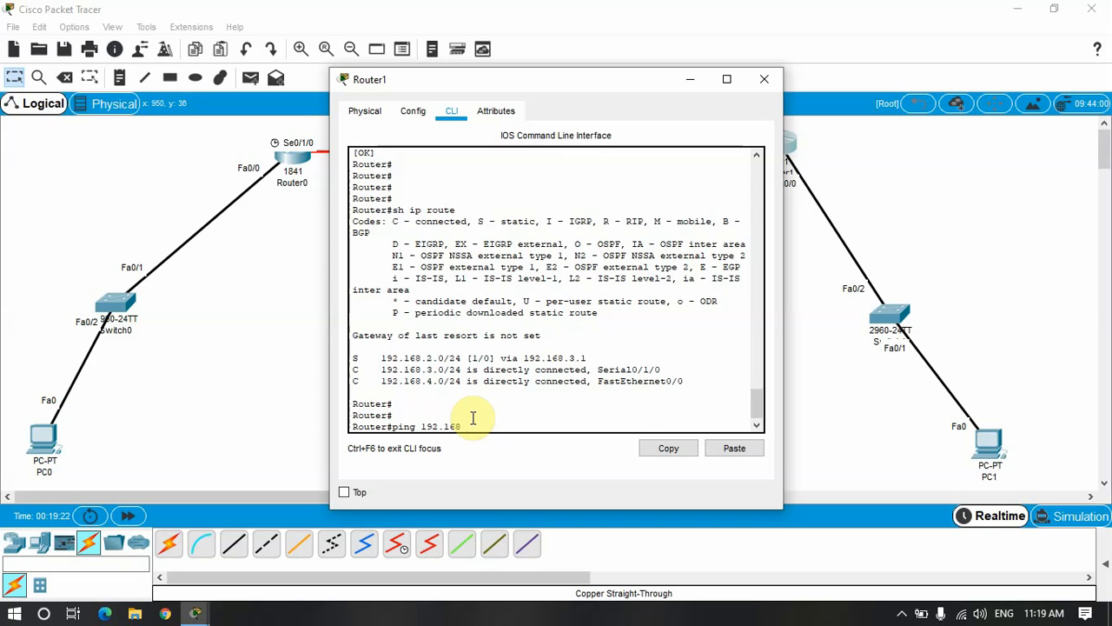
pyautogui.write('.4.1')
pyautogui.press('Return')
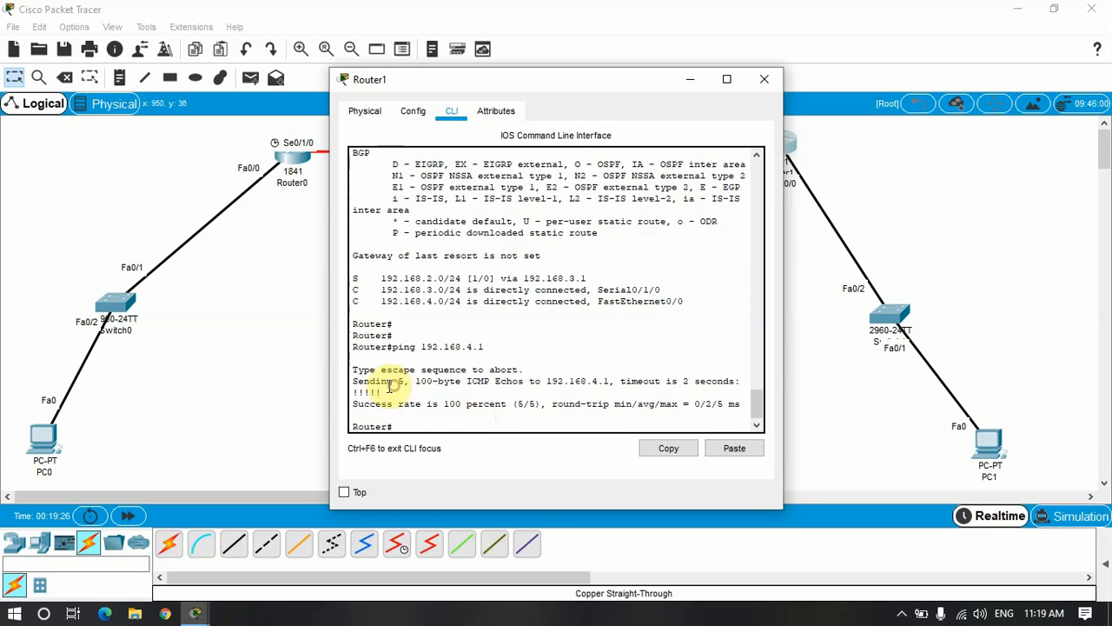
pyautogui.moveTo(393, 383)
pyautogui.mouseDown()
pyautogui.moveTo(356, 386)
pyautogui.moveTo(381, 392)
pyautogui.mouseUp()
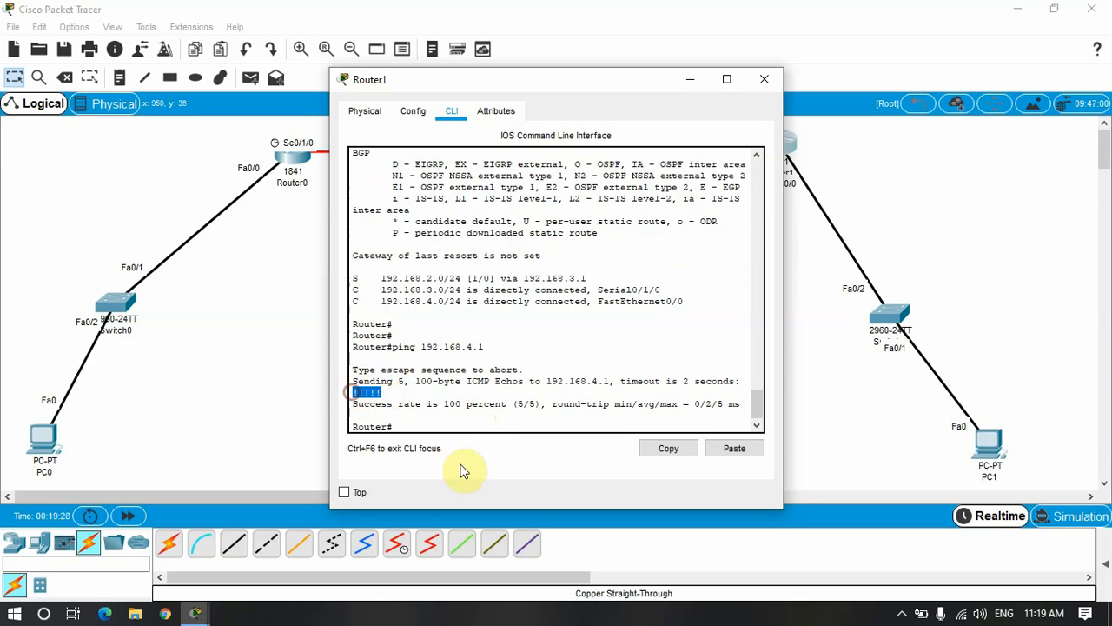
pyautogui.click(431, 423)
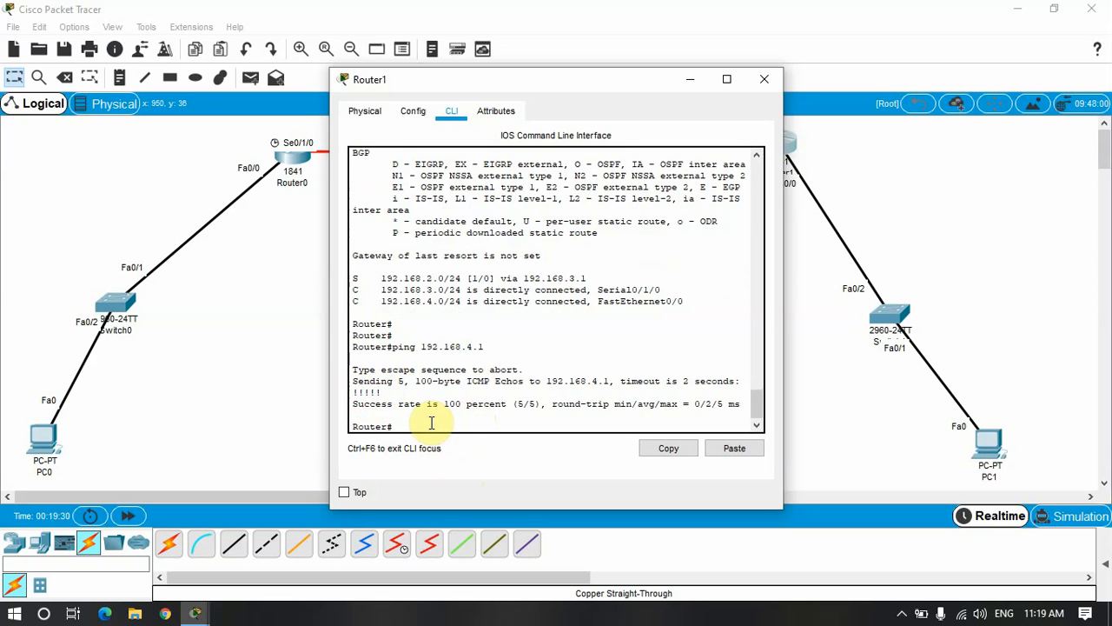
# - Ping 192.168.4.5 from Router1 twice, examine the replies, and close the router's window
pyautogui.press('Up')
pyautogui.press('BackSpace')
pyautogui.write('5')
pyautogui.press('Return')
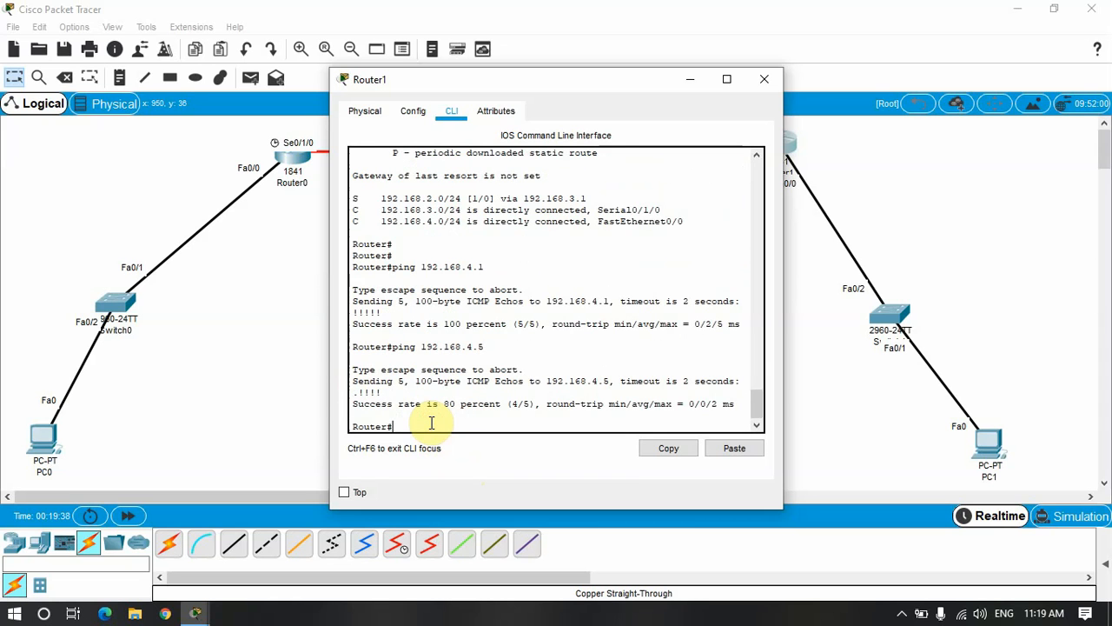
pyautogui.press('Up')
pyautogui.press('Return')
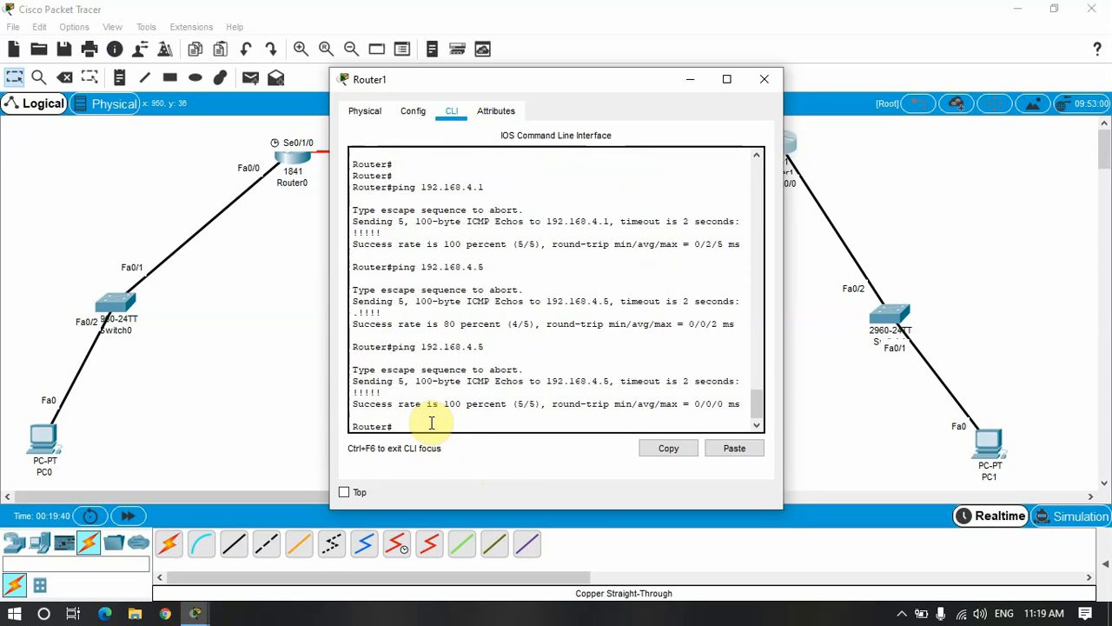
pyautogui.doubleClick(367, 392)
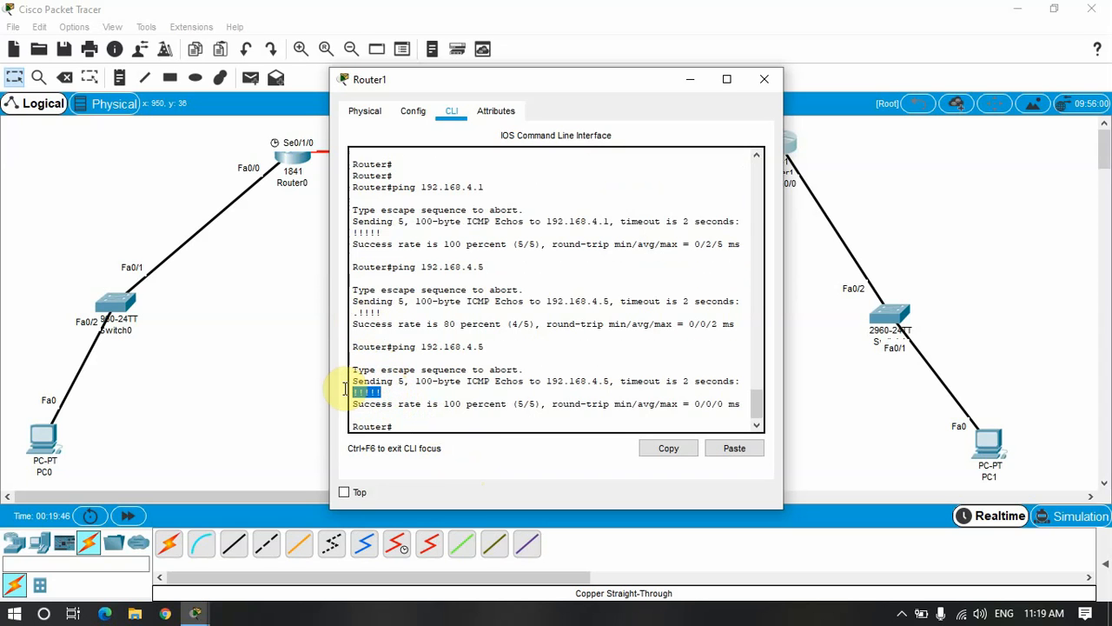
pyautogui.moveTo(370, 392); pyautogui.dragTo(381, 392)
pyautogui.moveTo(544, 382); pyautogui.dragTo(713, 360)
pyautogui.click(529, 345)
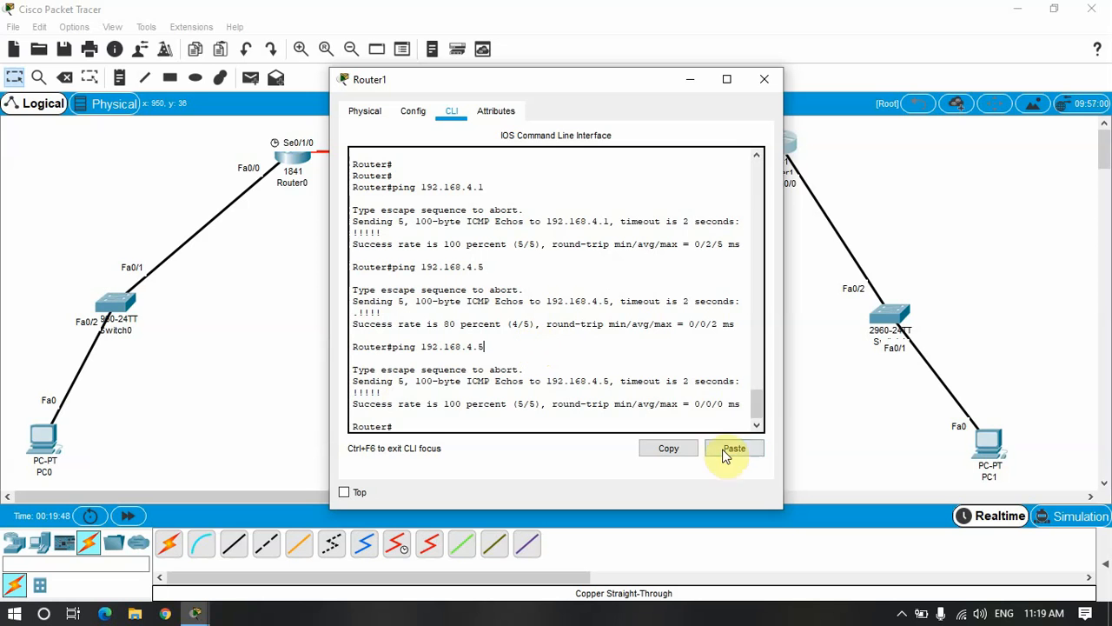
pyautogui.click(770, 80)
# - Open PC0's Command Prompt and ping Router1's serial address 192.168.3.2
pyautogui.click(39, 442)
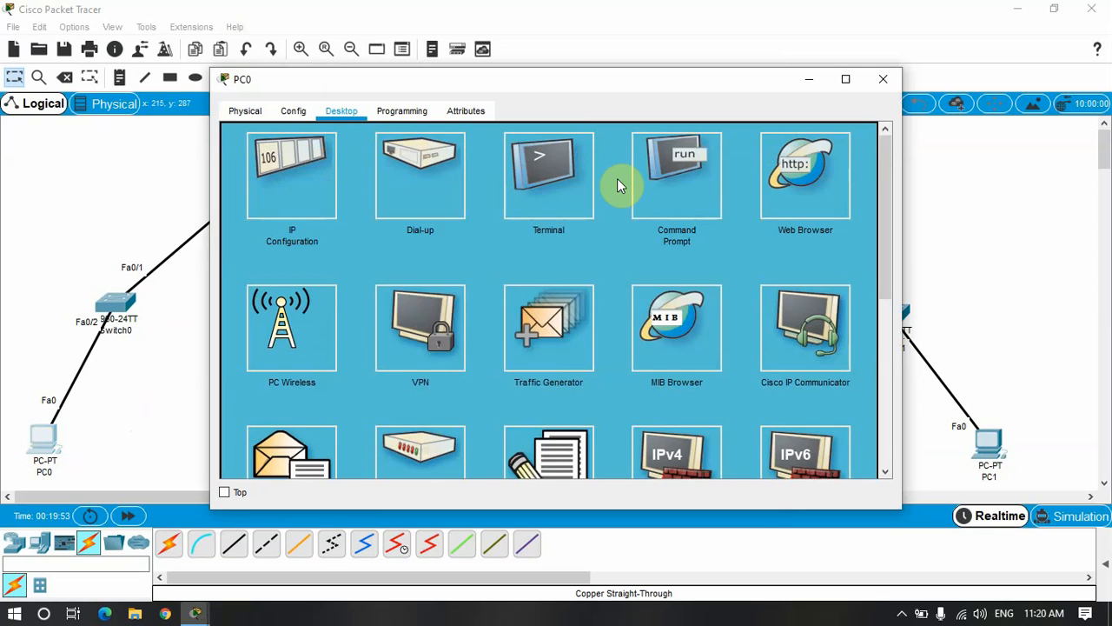
pyautogui.click(657, 179)
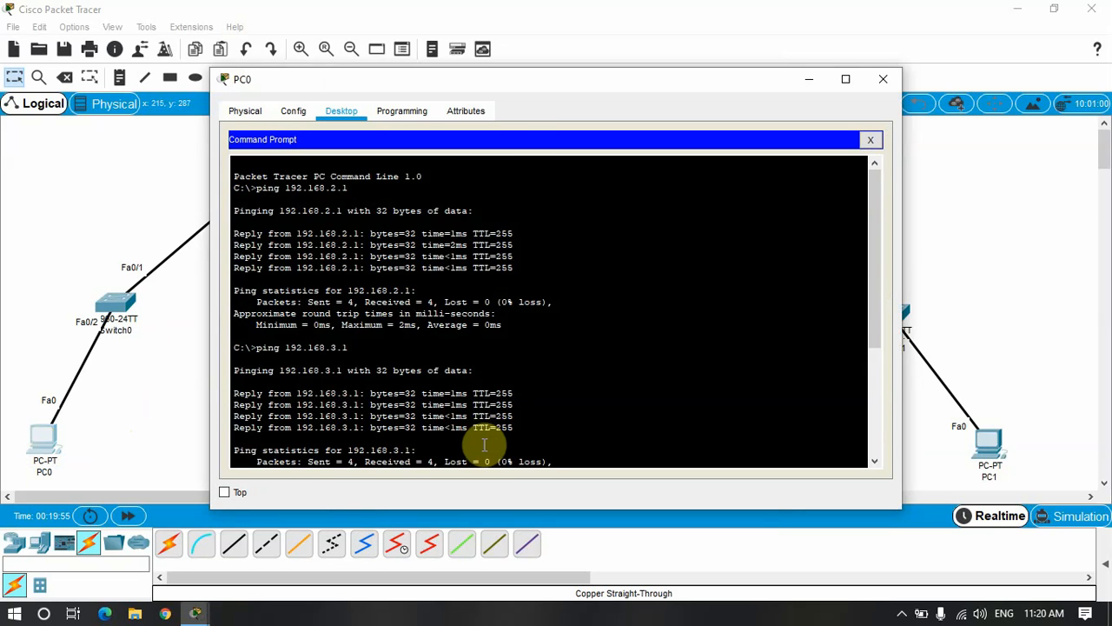
pyautogui.scroll(-5, 484, 445)
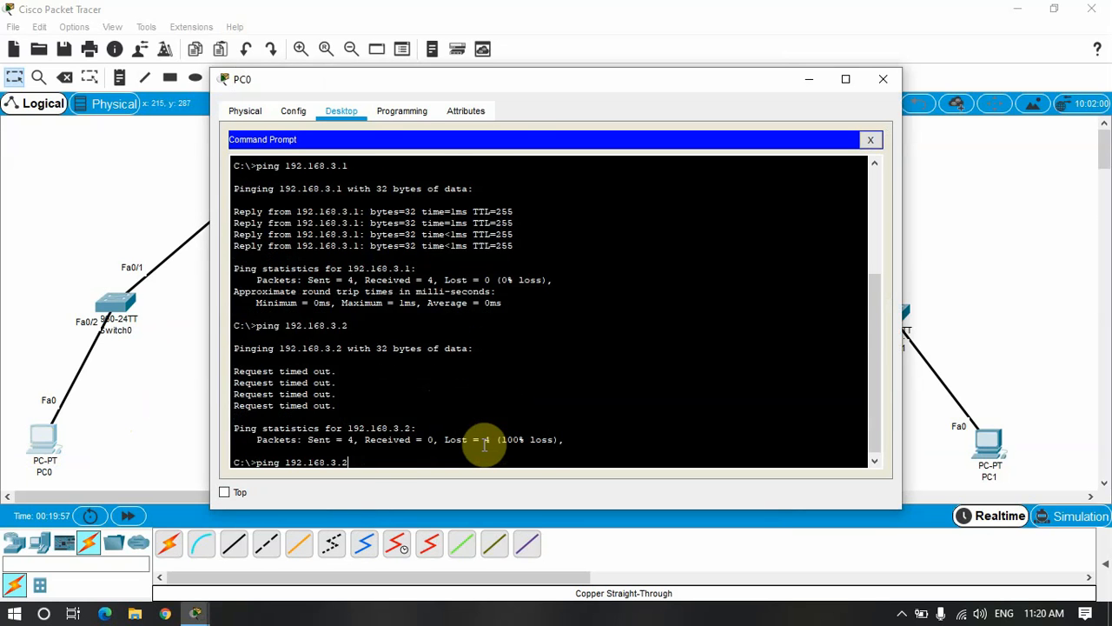
pyautogui.press('Return')
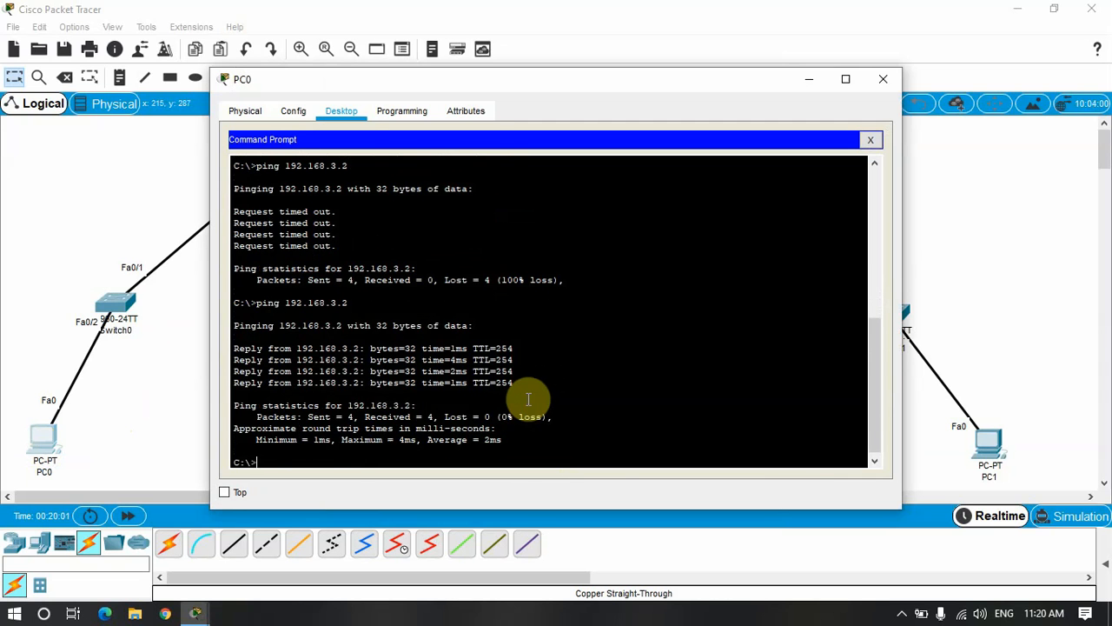
# - Ping 192.168.4.2 from PC0 and abort the ping before it completes
pyautogui.press('Up')
pyautogui.press('BackSpace')
pyautogui.press('BackSpace')
pyautogui.press('BackSpace')
pyautogui.write('4.2')
pyautogui.press('Return')
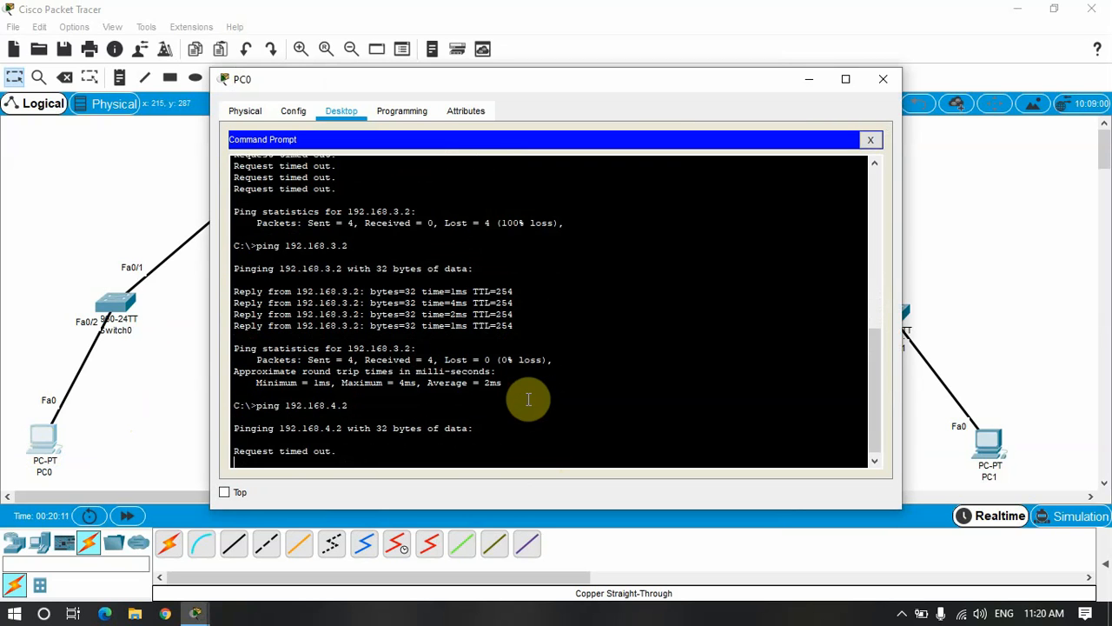
pyautogui.hotkey('ctrl', 'c')
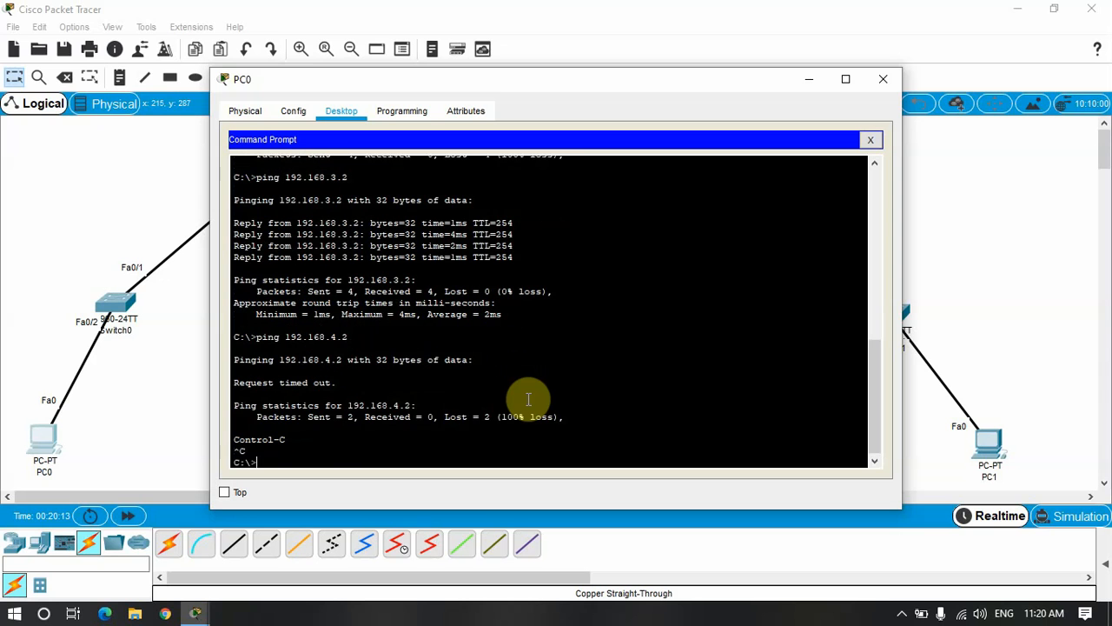
# - Ping Router1's LAN address 192.168.4.1 from PC0's Command Prompt
pyautogui.press('Up')
pyautogui.press('BackSpace')
pyautogui.press('BackSpace')
pyautogui.press('BackSpace')
pyautogui.press('BackSpace')
pyautogui.press('BackSpace')
pyautogui.press('BackSpace')
pyautogui.press('BackSpace')
pyautogui.press('BackSpace')
pyautogui.press('BackSpace')
pyautogui.press('BackSpace')
pyautogui.press('BackSpace')
pyautogui.press('BackSpace')
pyautogui.press('BackSpace')
pyautogui.press('BackSpace')
pyautogui.press('BackSpace')
pyautogui.press('BackSpace')
pyautogui.press('Up')
pyautogui.press('BackSpace')
pyautogui.press('BackSpace')
pyautogui.press('BackSpace')
pyautogui.write('4.1')
pyautogui.press('Return')
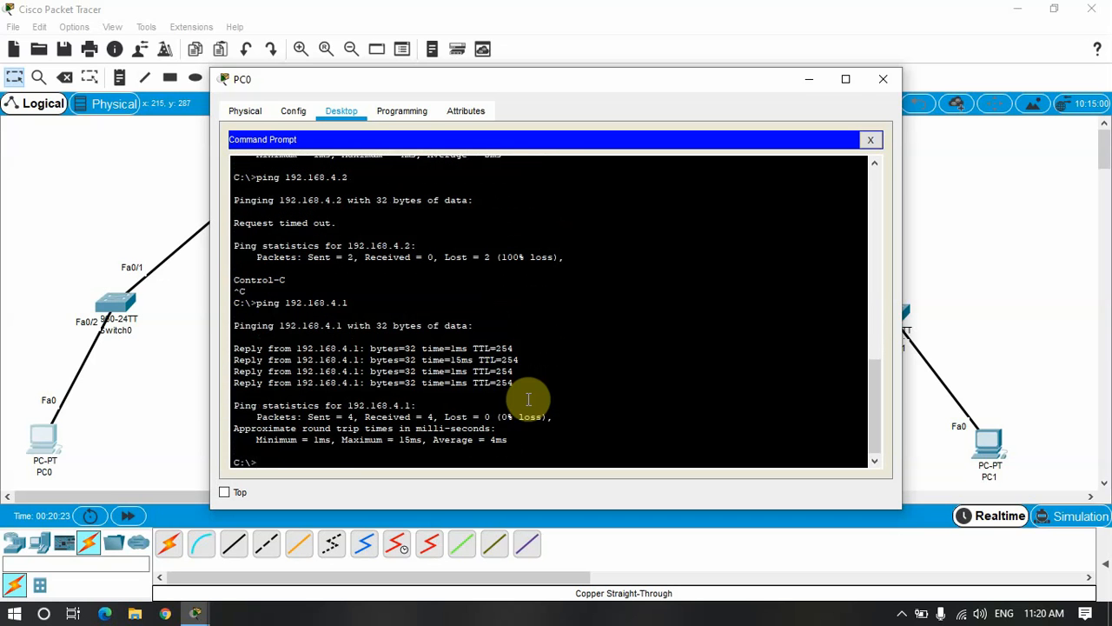
# - Ping 192.168.4.5 on the remote LAN from PC0, then close PC0's window
pyautogui.press('Up')
pyautogui.press('BackSpace')
pyautogui.write('5')
pyautogui.press('Return')
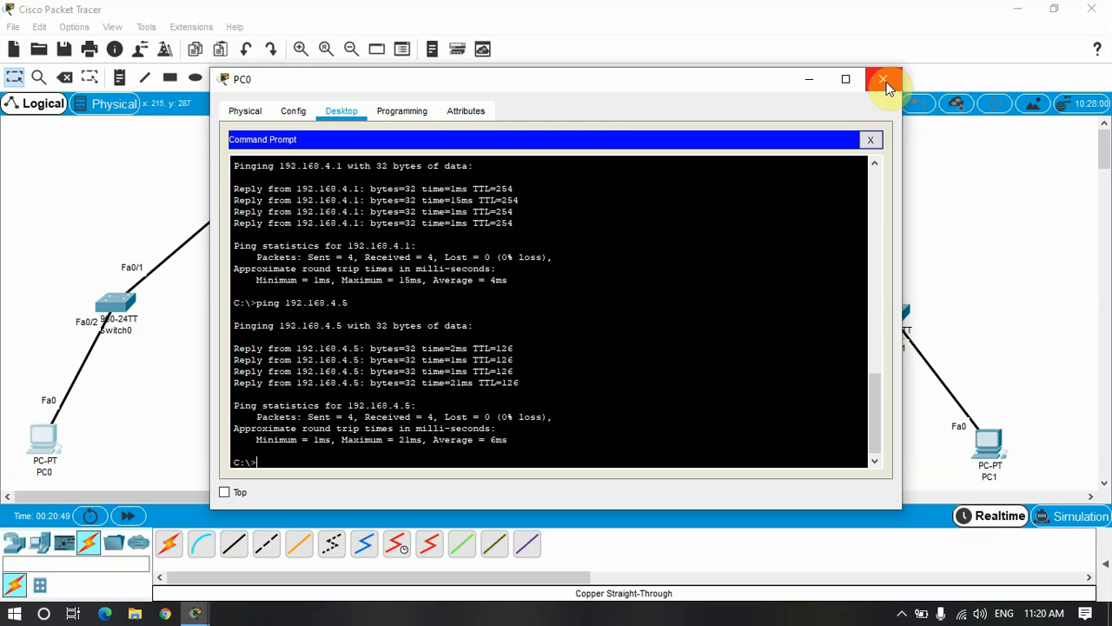
pyautogui.click(887, 83)
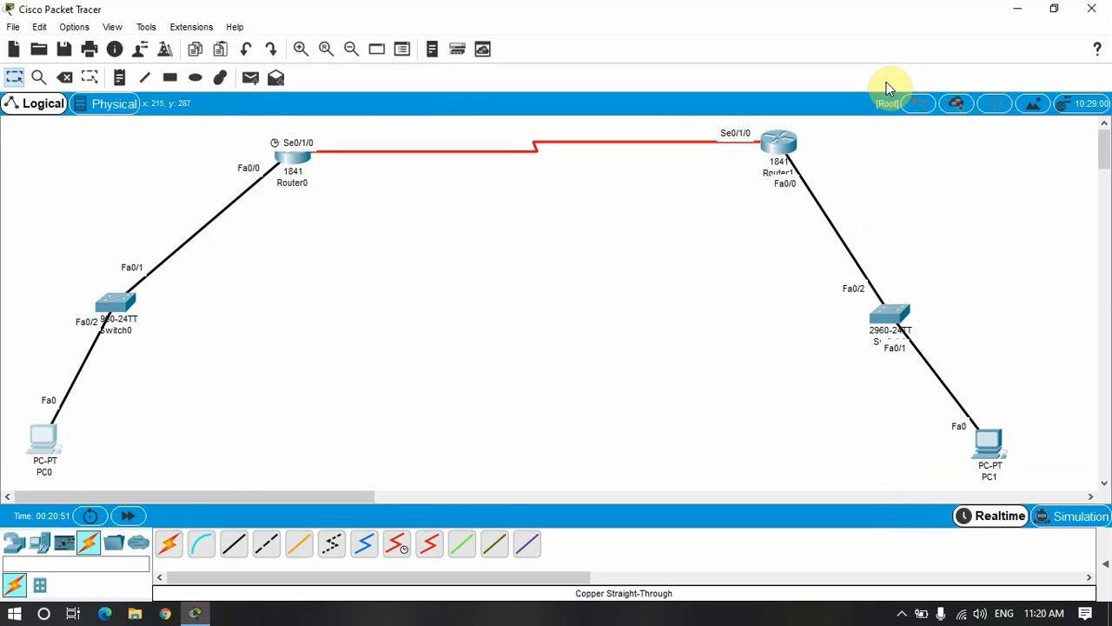